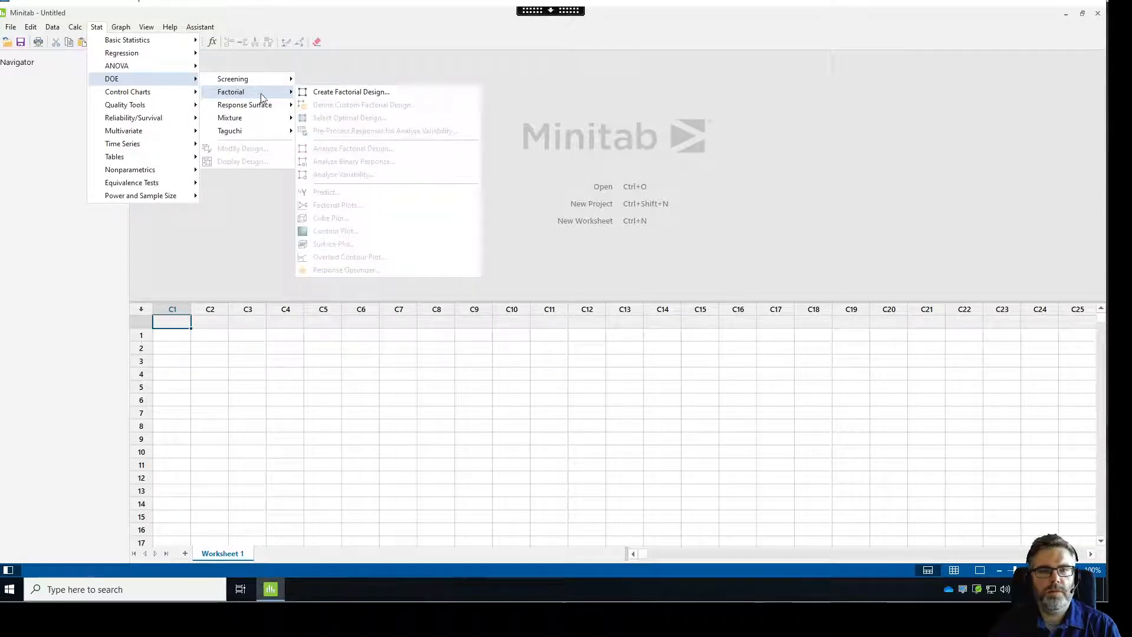
Start creating a 2-level factorial design with default generators and set the number of factors to 4
left_click(332, 96)
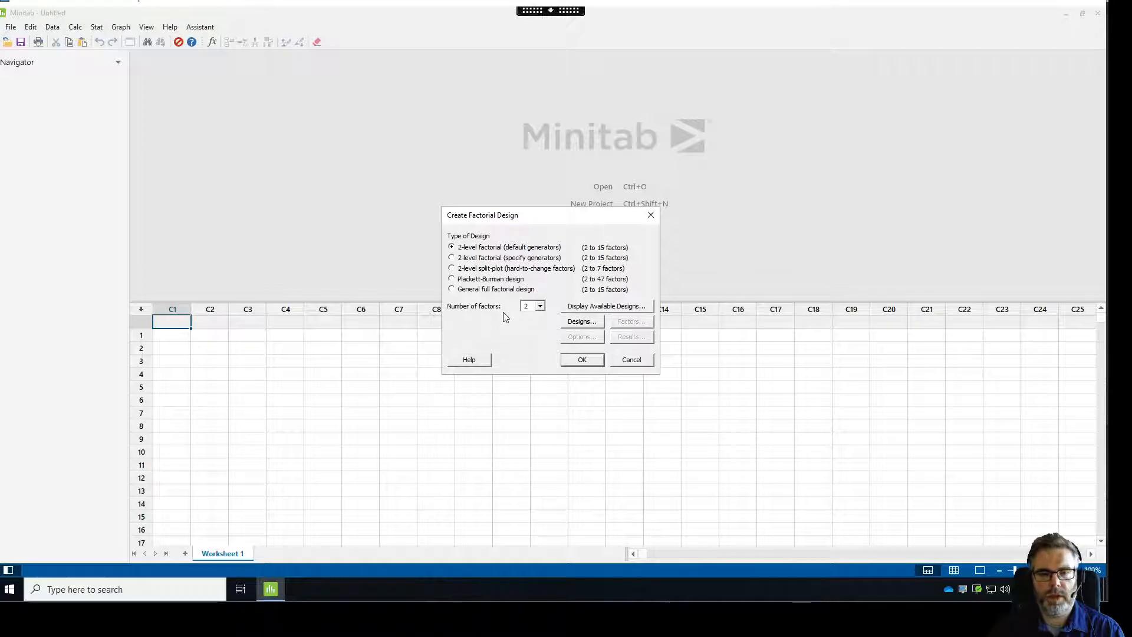
left_click(540, 306)
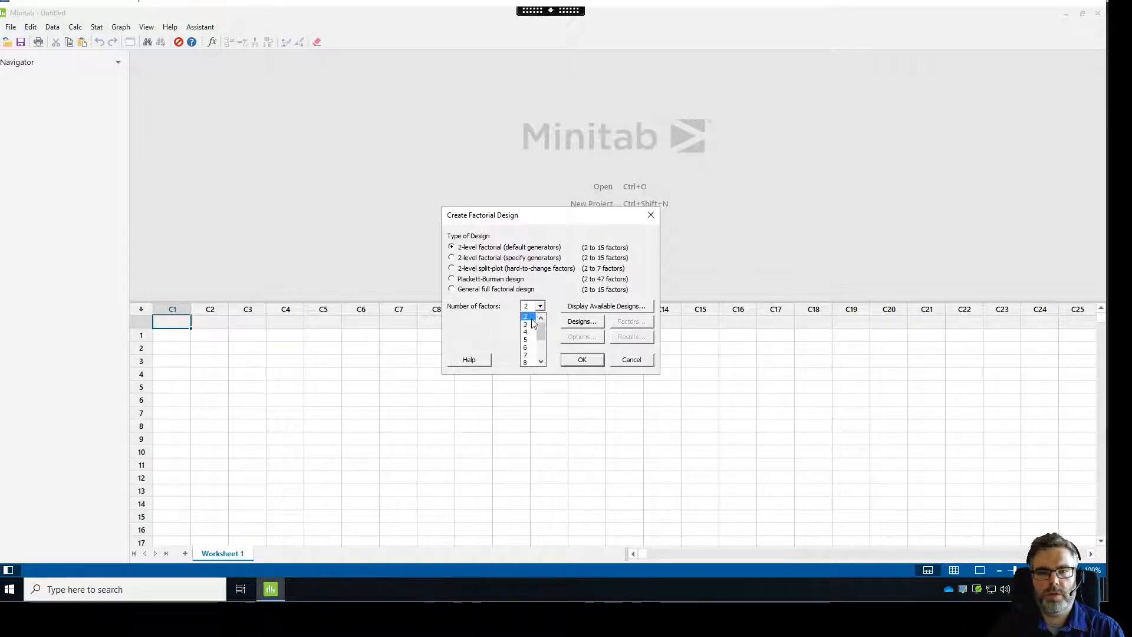
left_click(530, 332)
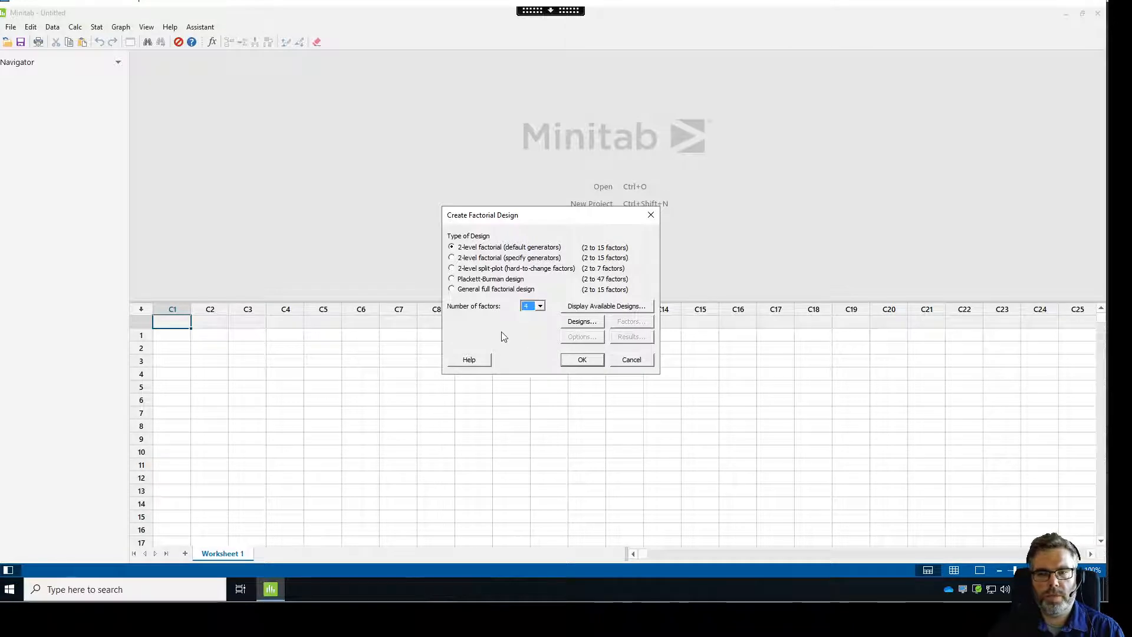
Review the table of available factorial designs, comparing run counts and resolutions for four factors
left_click(601, 306)
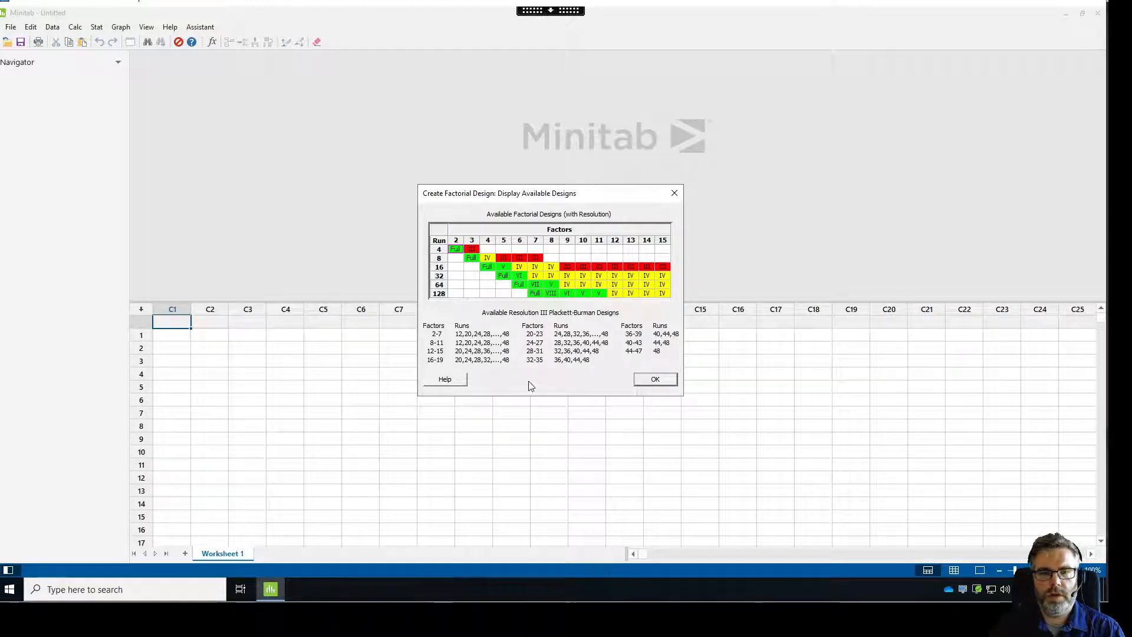
left_click(649, 381)
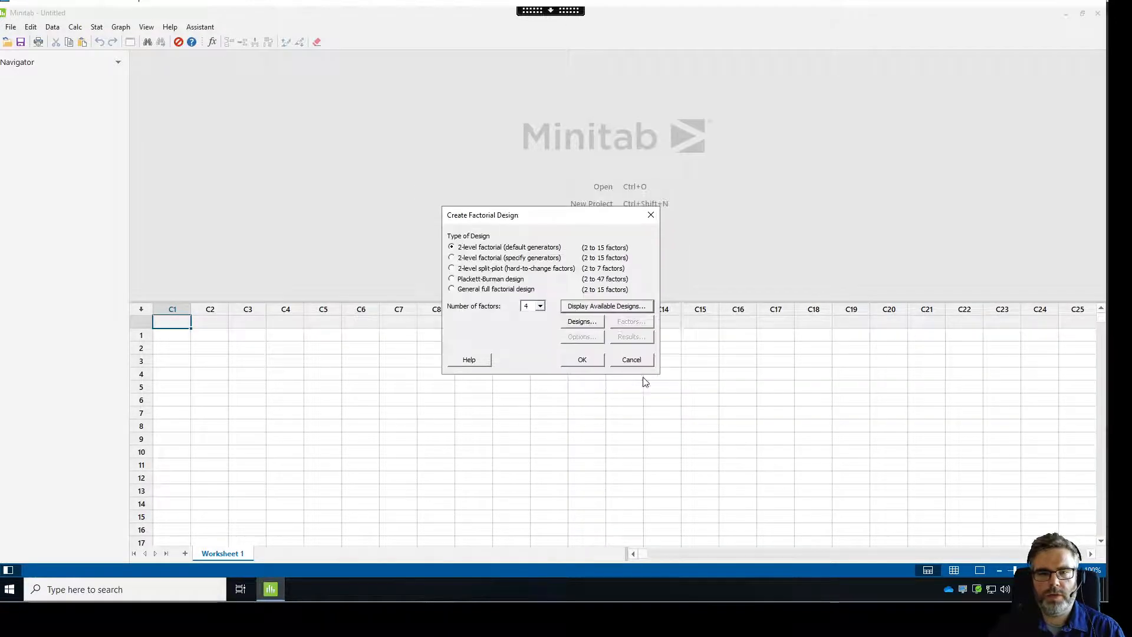
left_click(593, 307)
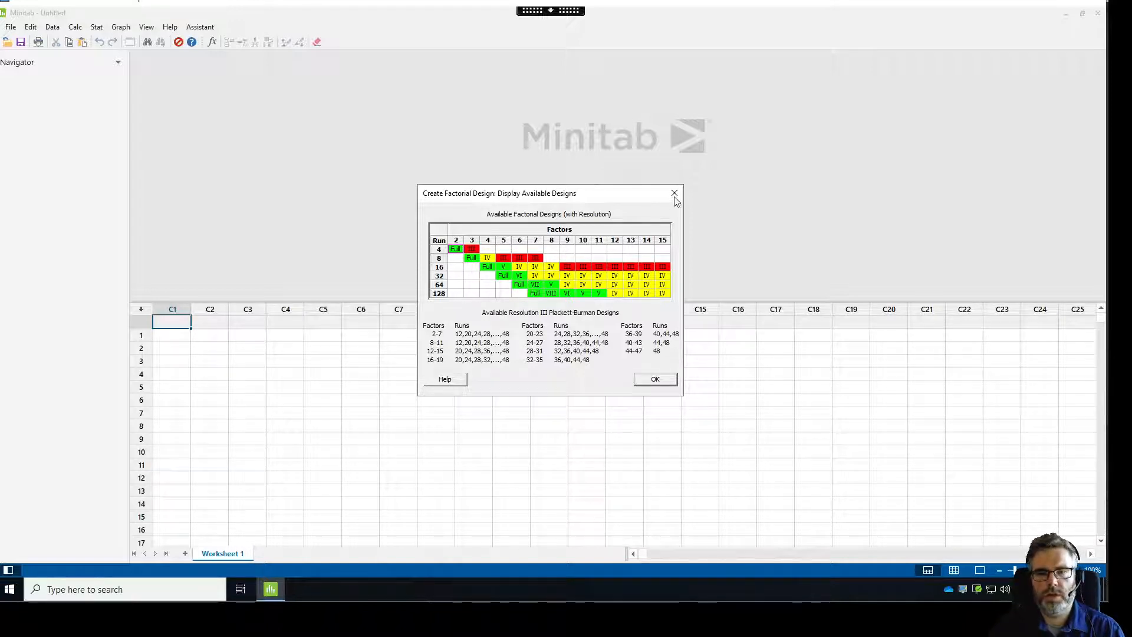
left_click(650, 383)
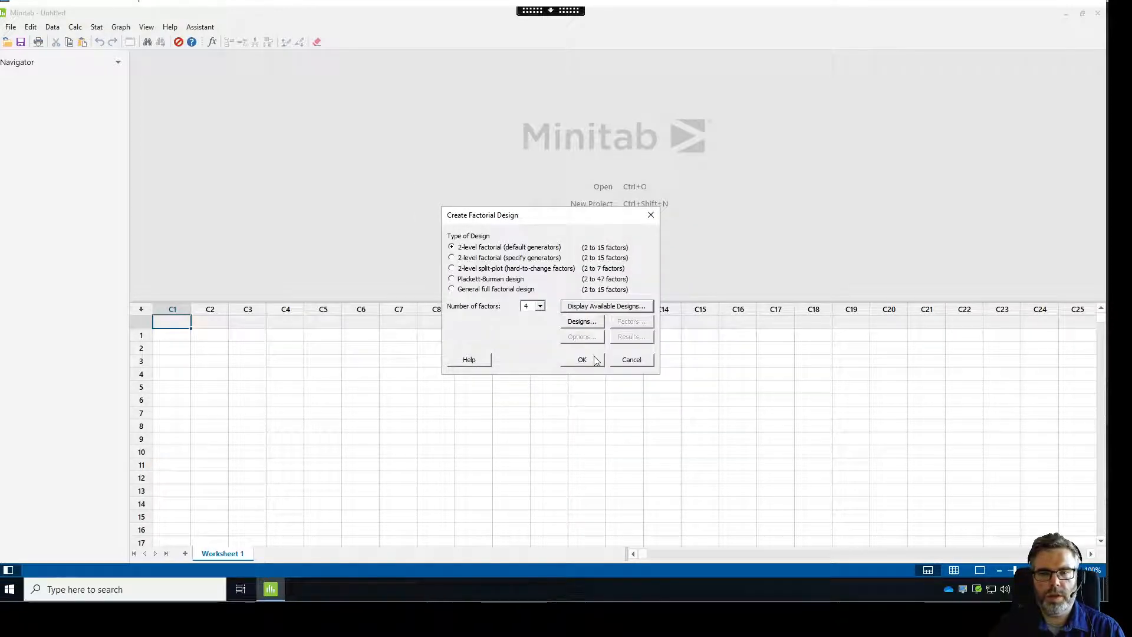
Choose the full factorial design with 16 runs, keeping 0 center points, 1 replicate and 1 block
left_click(582, 323)
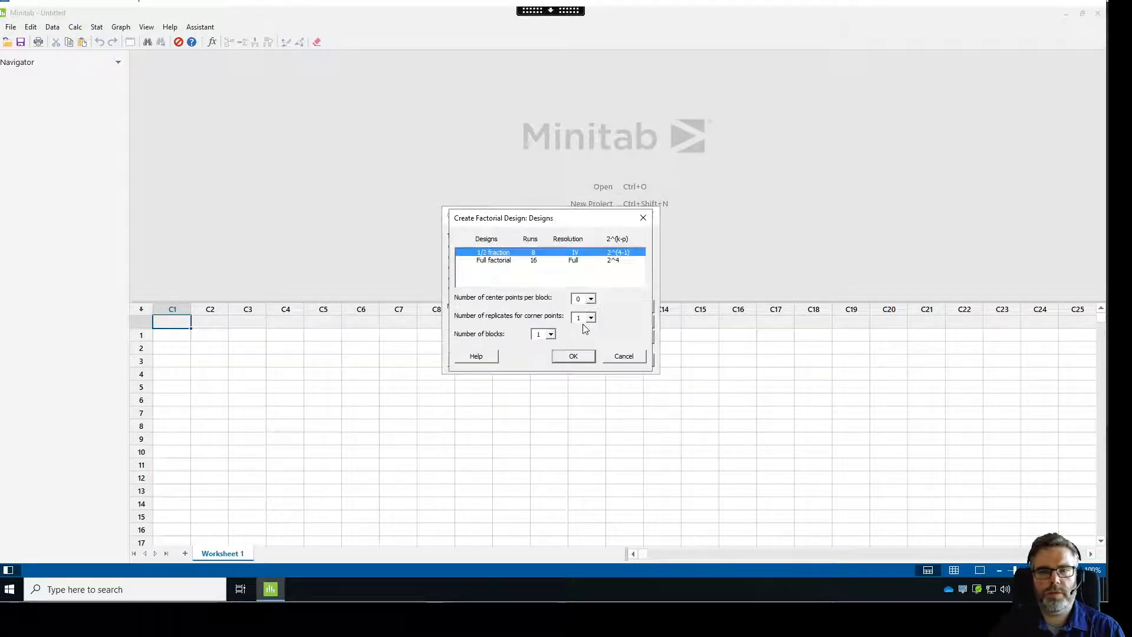
left_click(494, 261)
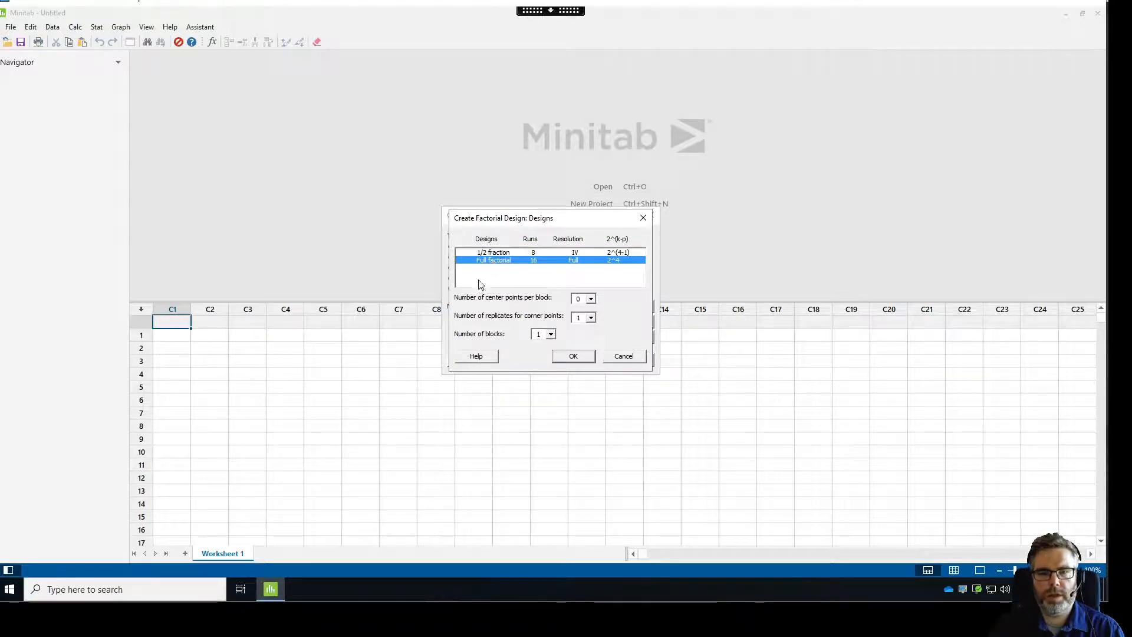
left_click(573, 356)
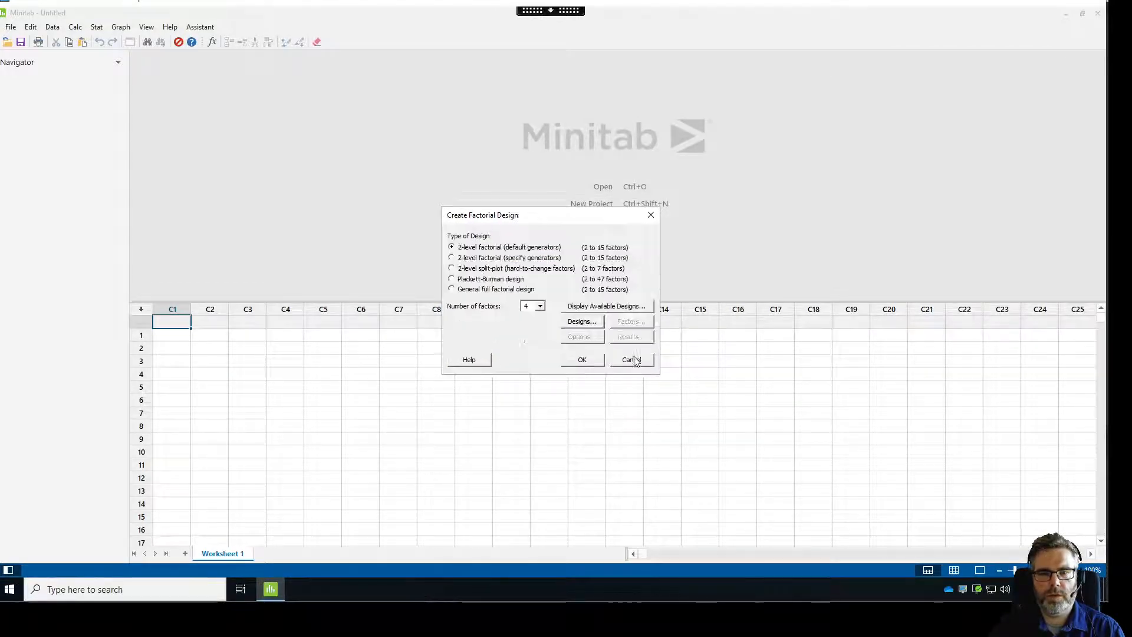
left_click(582, 322)
left_click(501, 260)
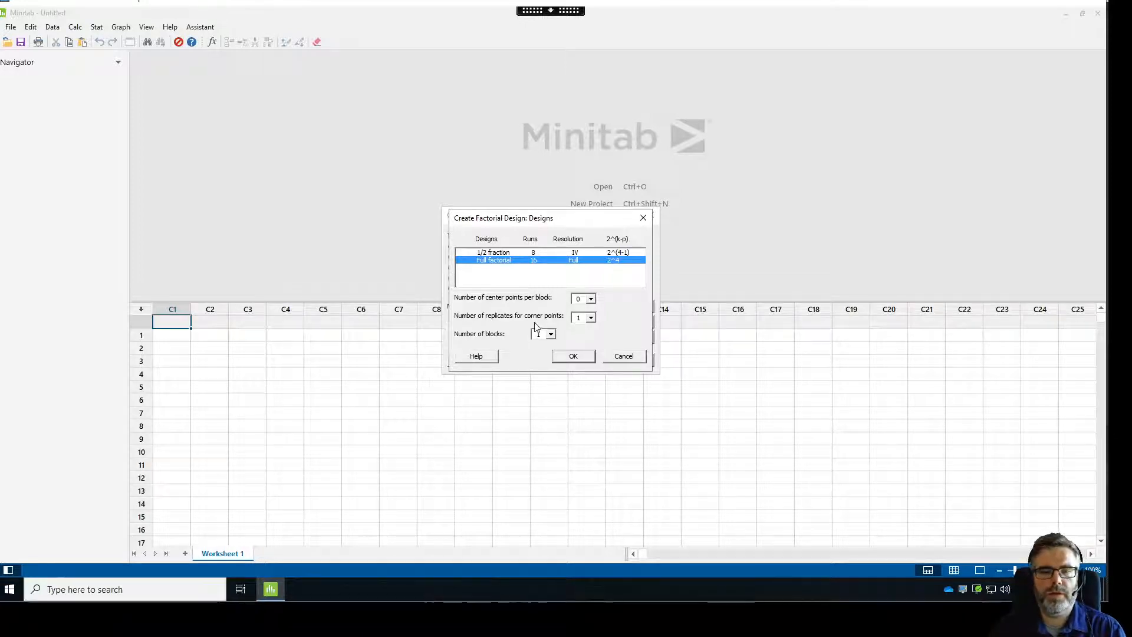
left_click(573, 357)
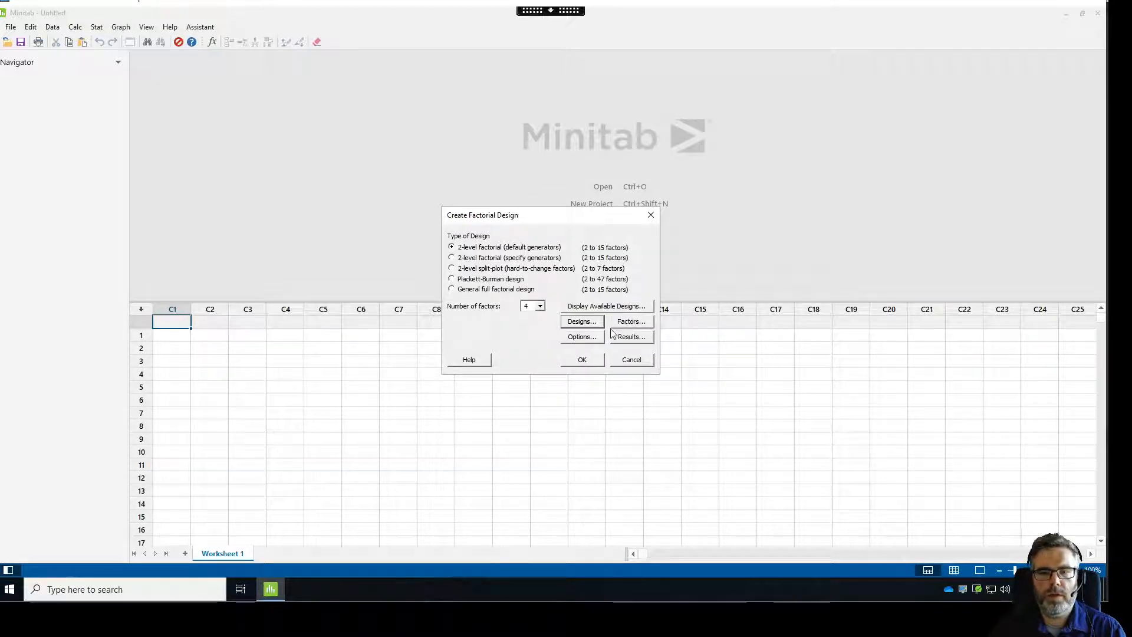
Name factor A "Z1 - Temp." in the design's factor settings and keep its type Numeric
left_click(628, 325)
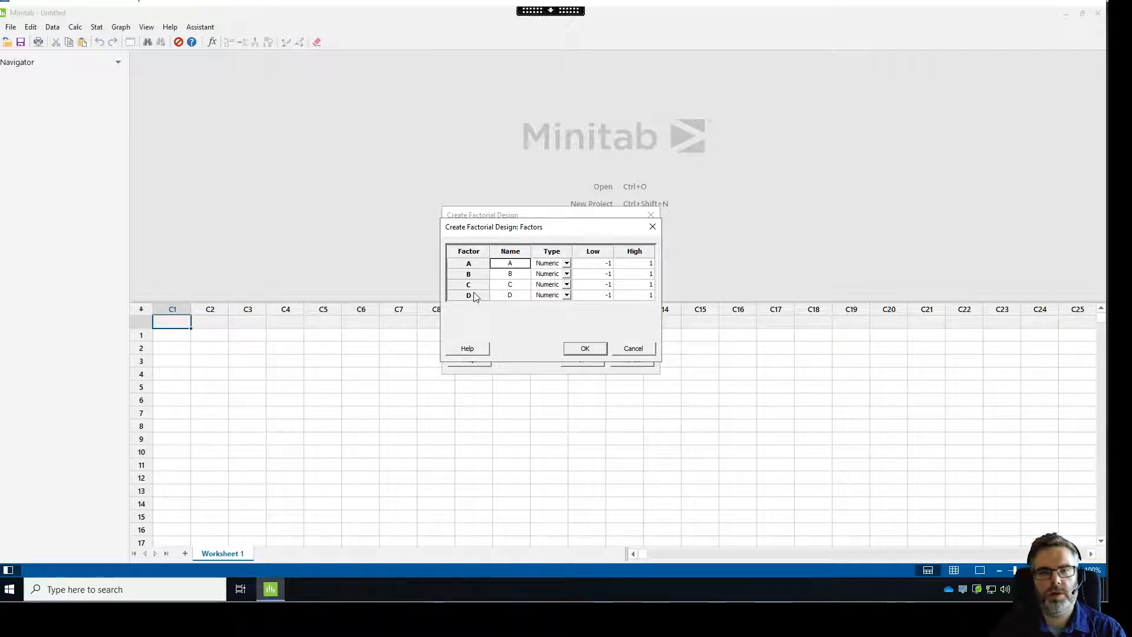
left_click(510, 263)
double_click(509, 263)
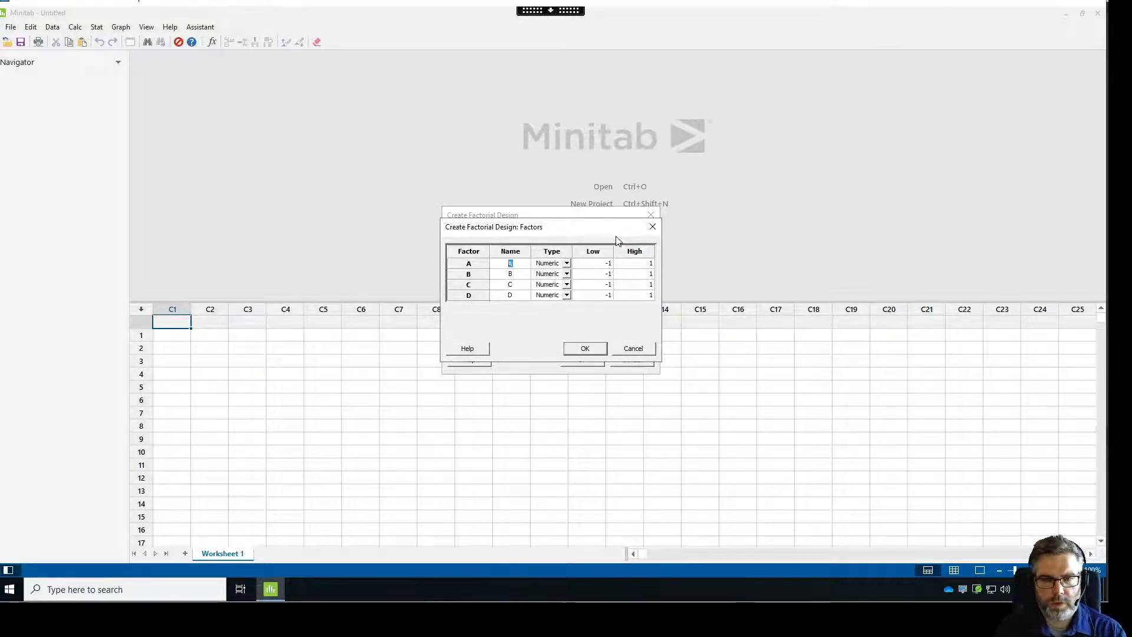
type("Z")
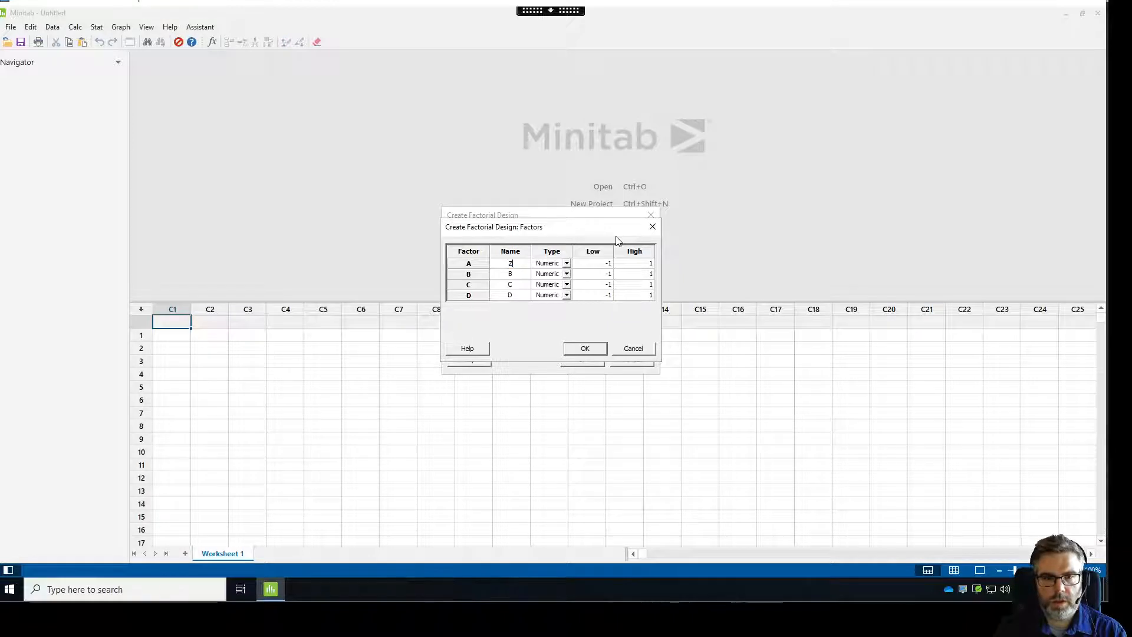
type("1 - ")
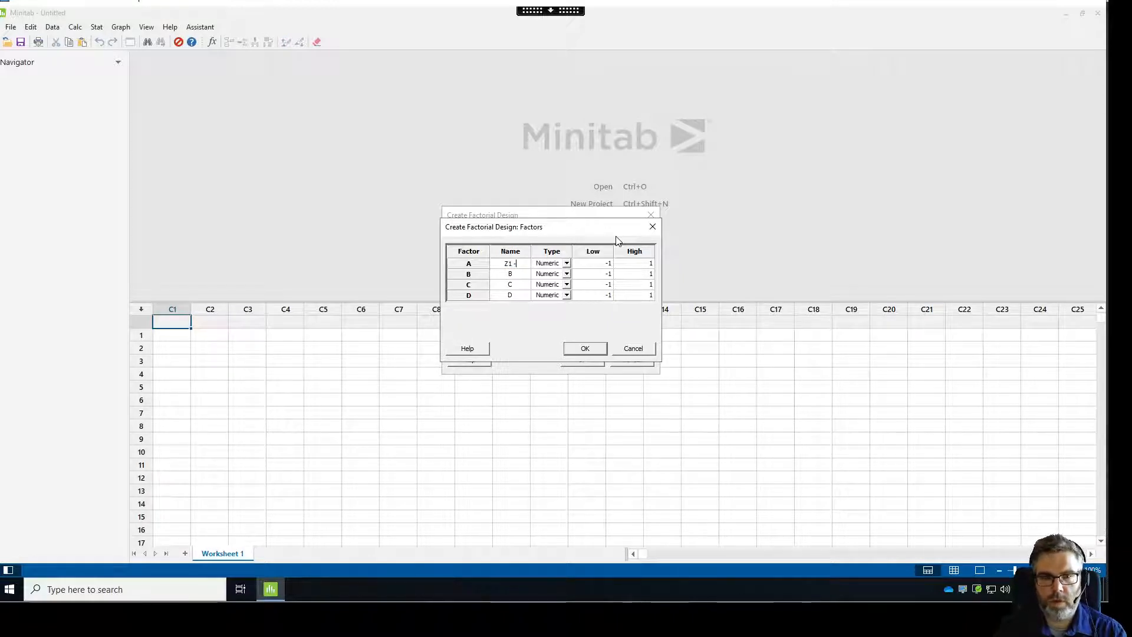
type("Temp.")
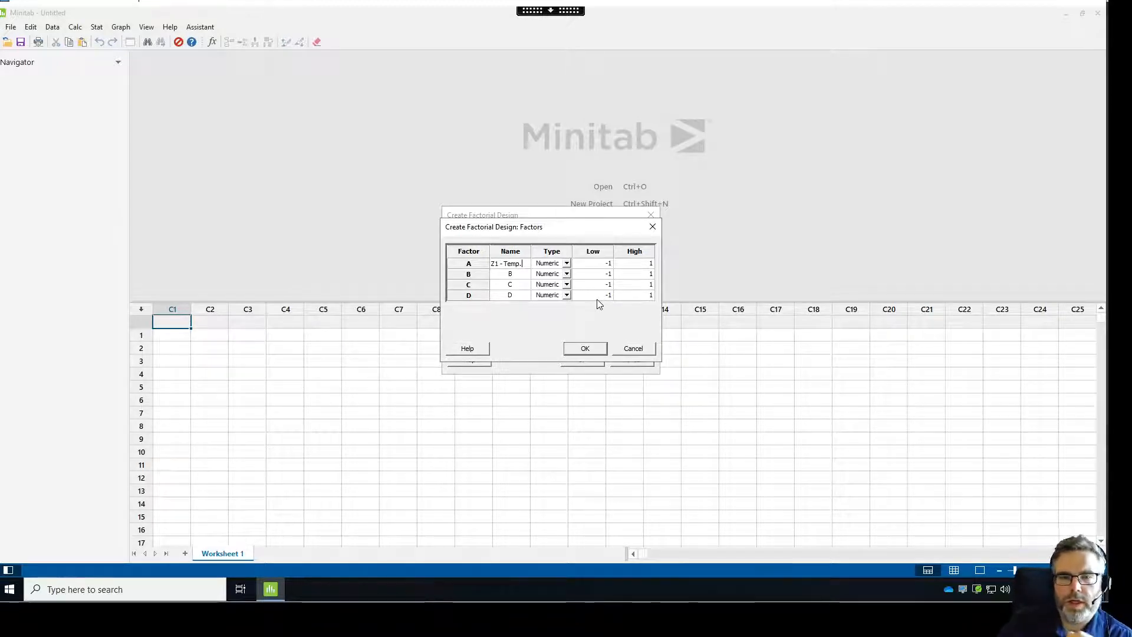
left_click(566, 263)
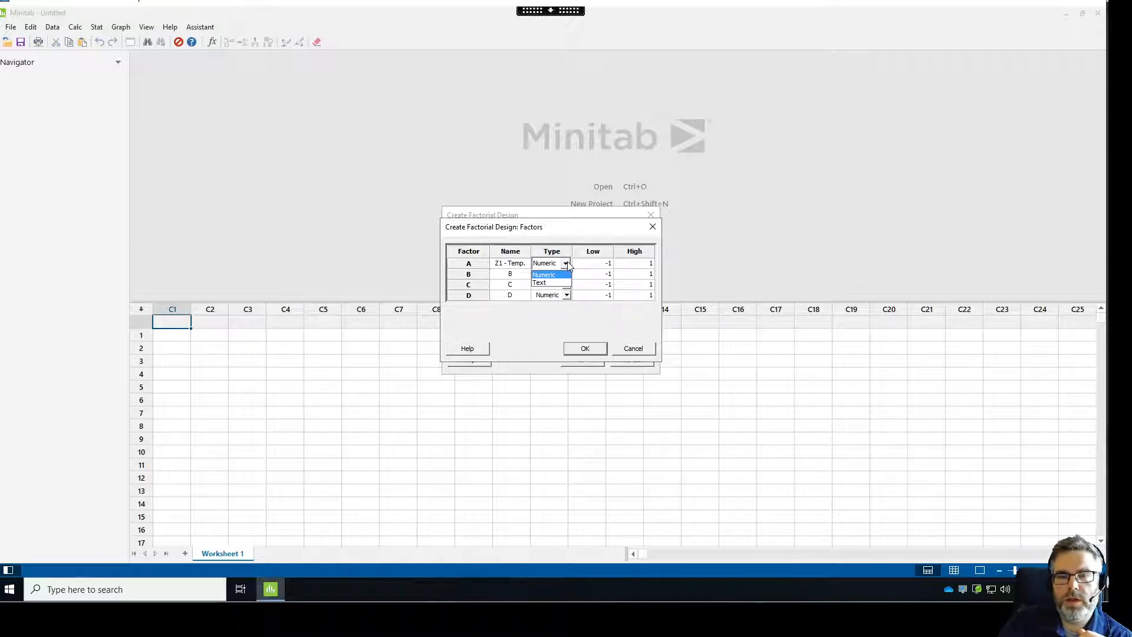
left_click(552, 275)
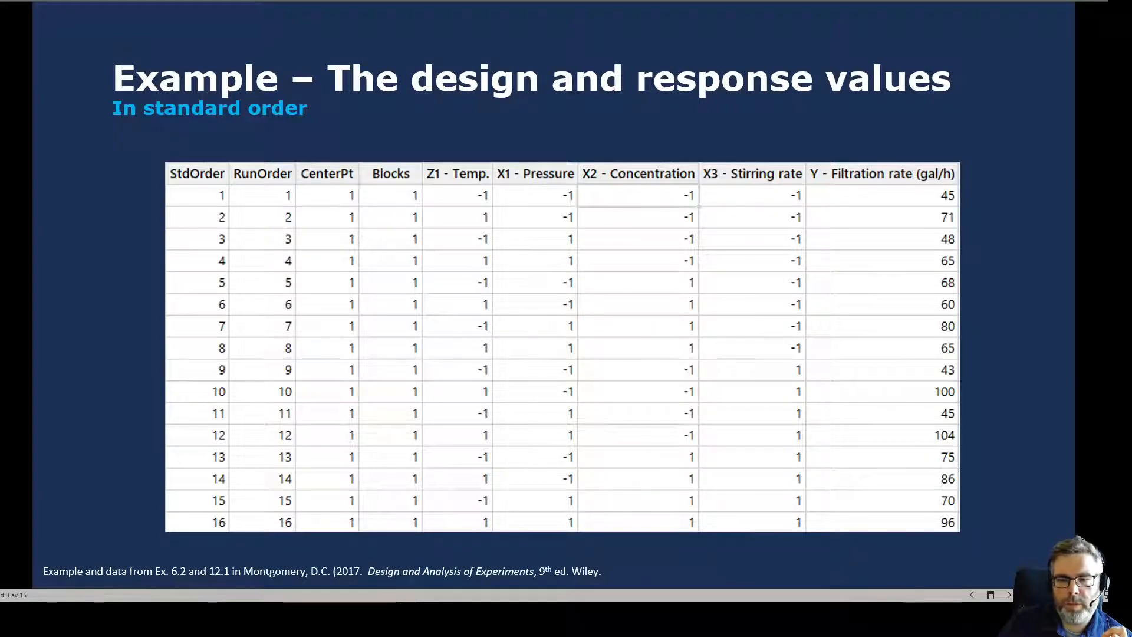
left_click(972, 594)
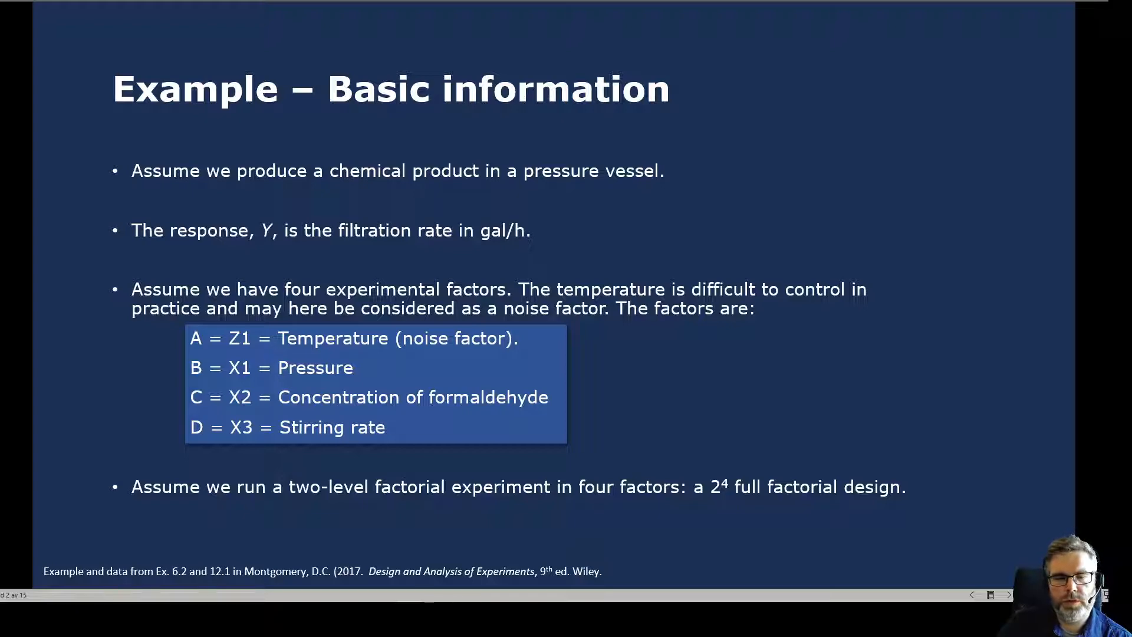
mouse_move(436, 613)
left_click(436, 557)
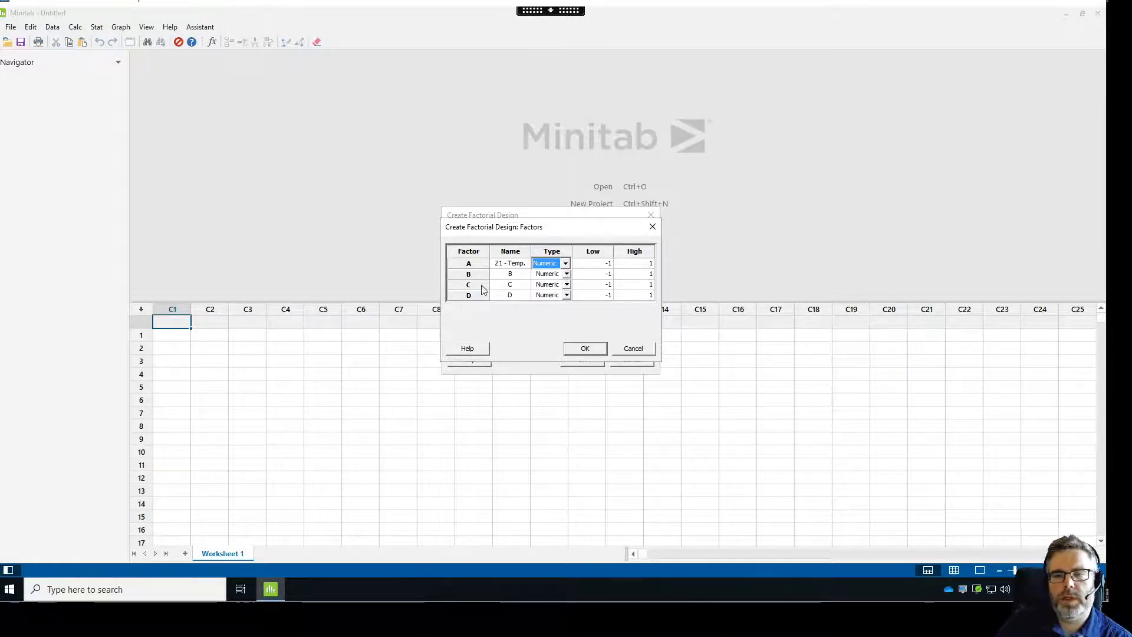
Name factor B "X1 - Pressure" and factor C "X2 - Concentration"
left_click(510, 274)
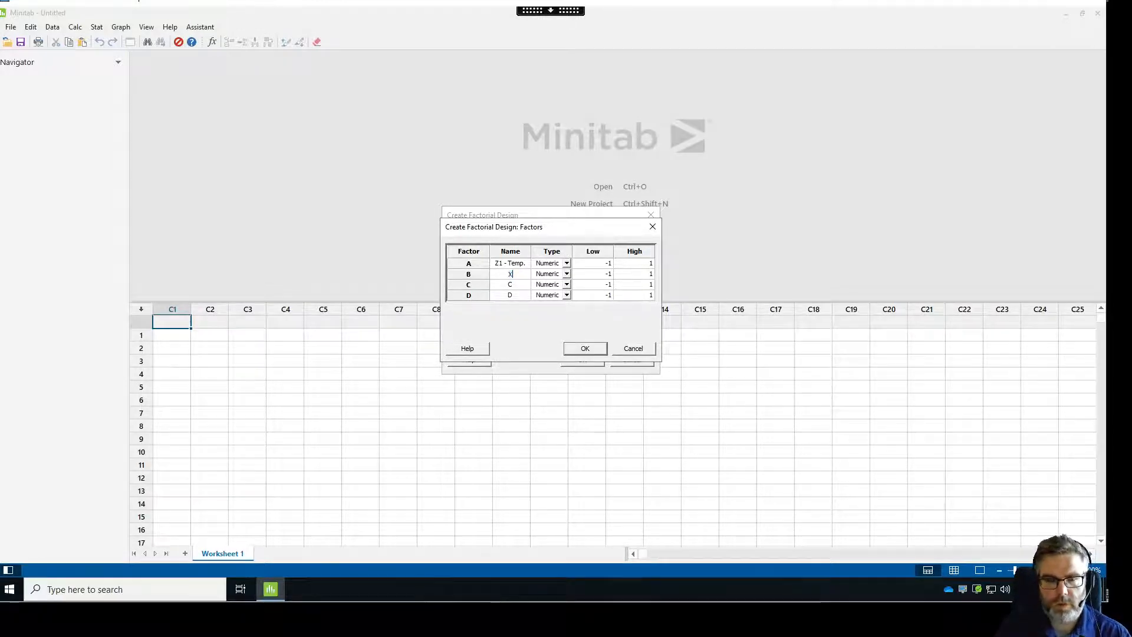
type("X1 -")
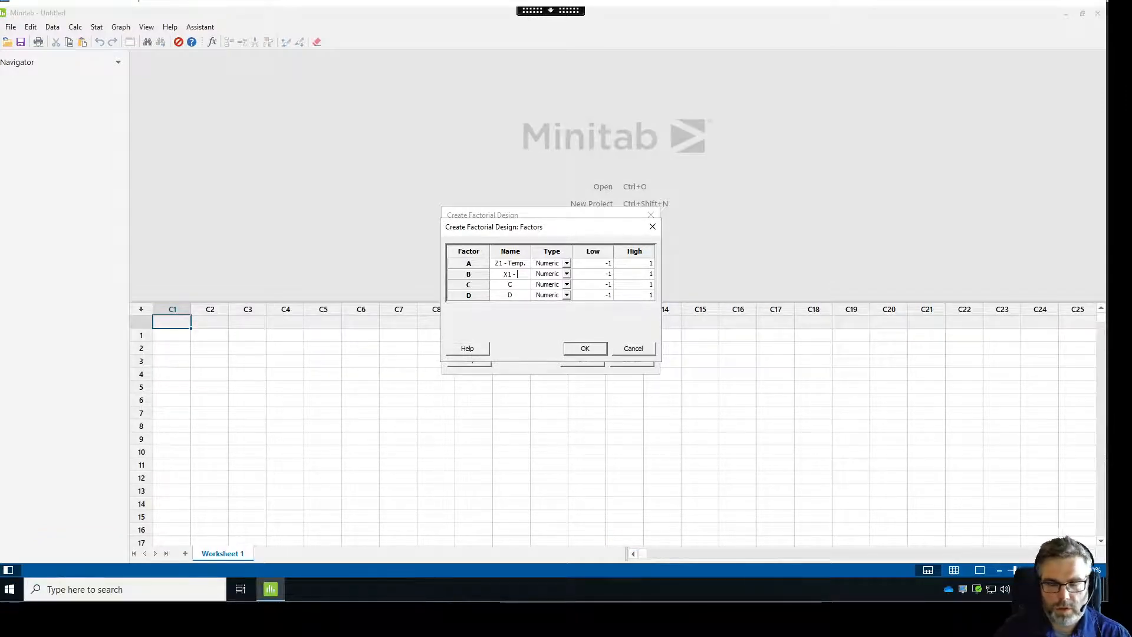
type("ressure")
left_click(510, 284)
type("X2 - ")
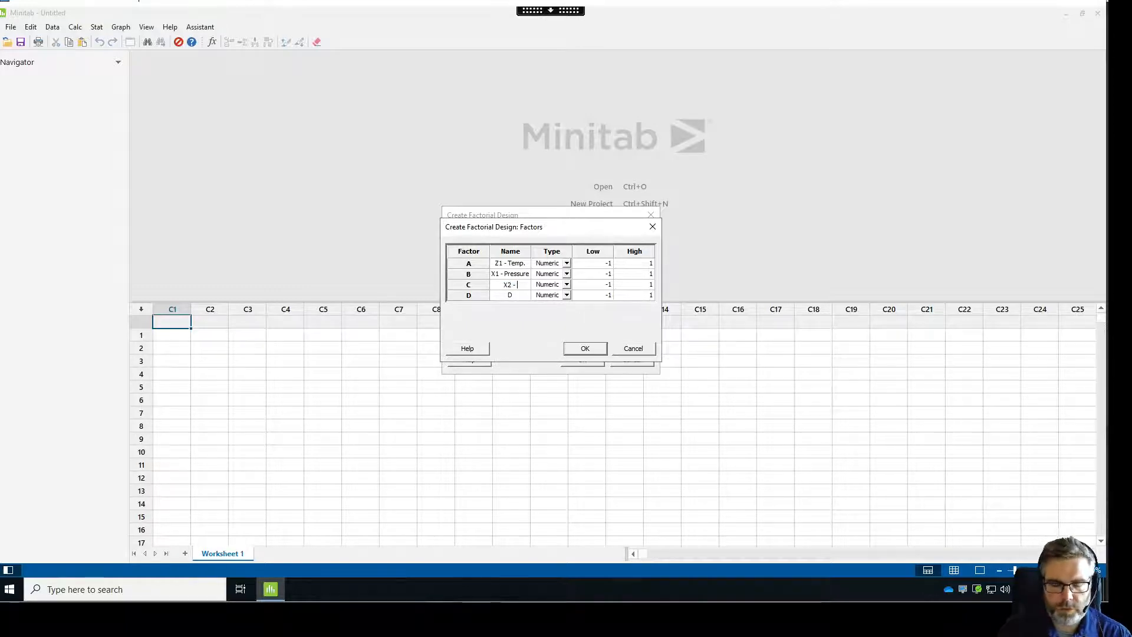
type("Concentration")
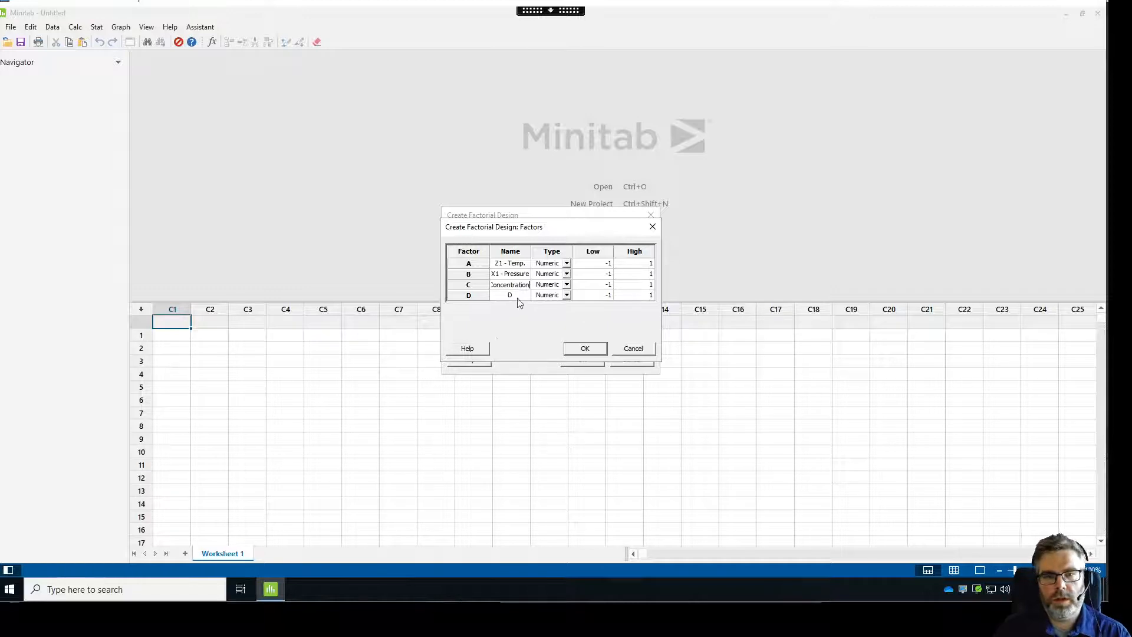
Name factor D "X3 - Stirring rate" and accept the factor settings with low -1 and high 1
key("Down")
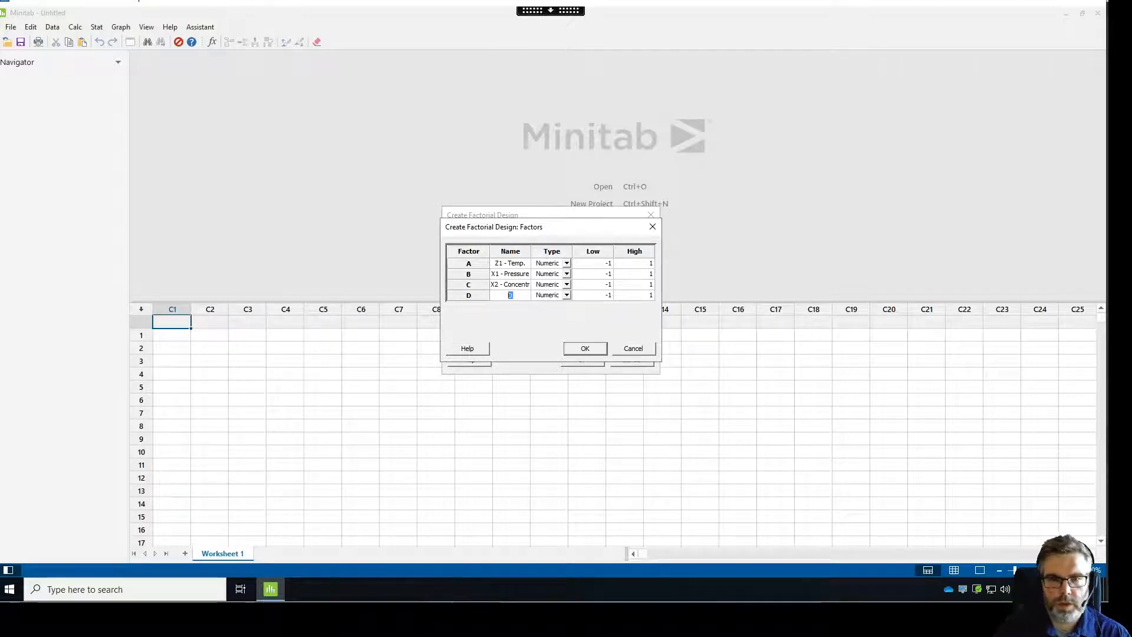
type("X3")
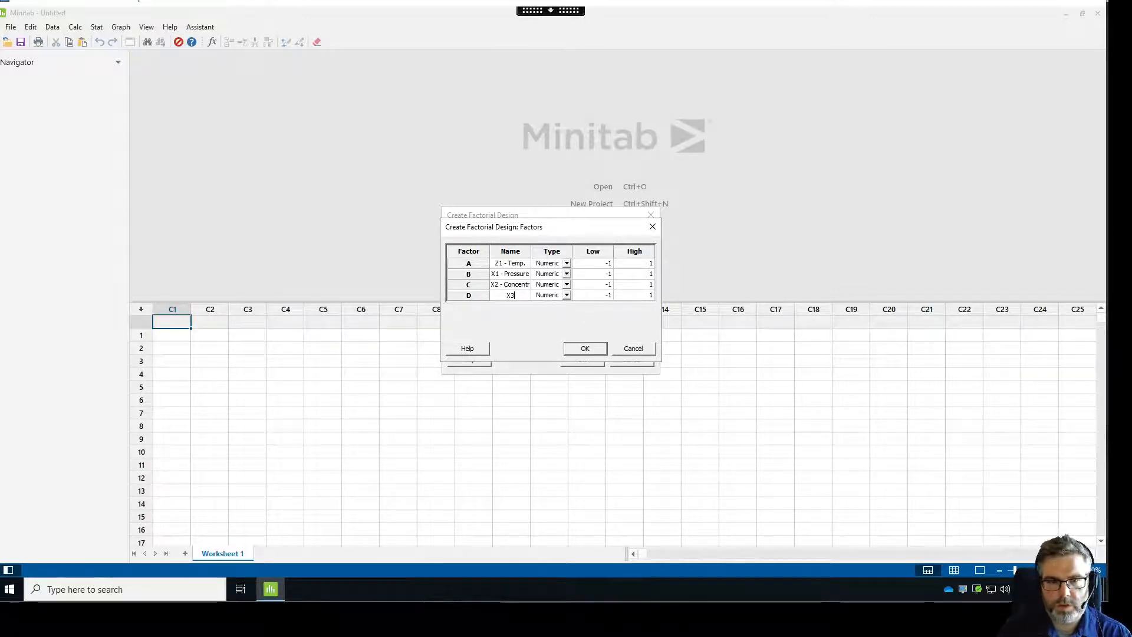
type(" - St")
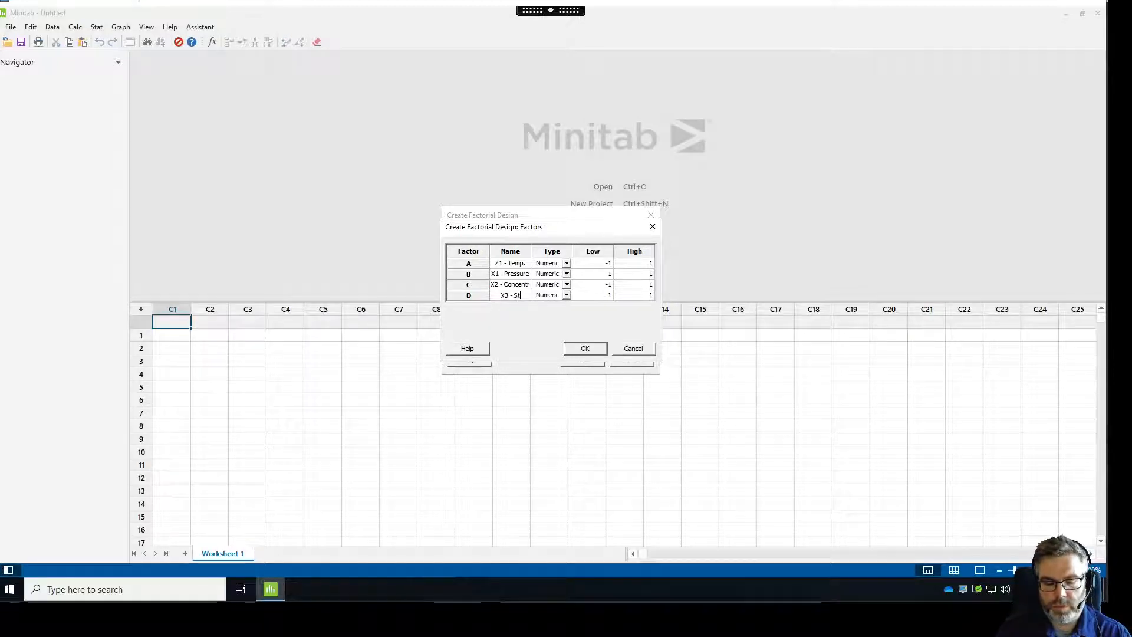
type("irring rate")
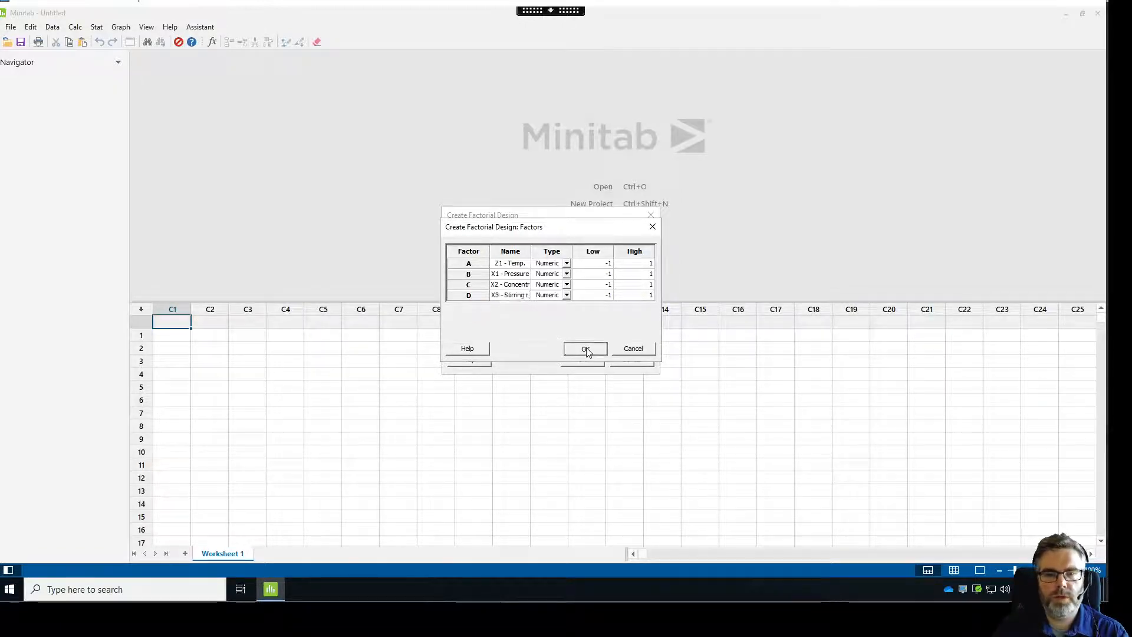
left_click(584, 349)
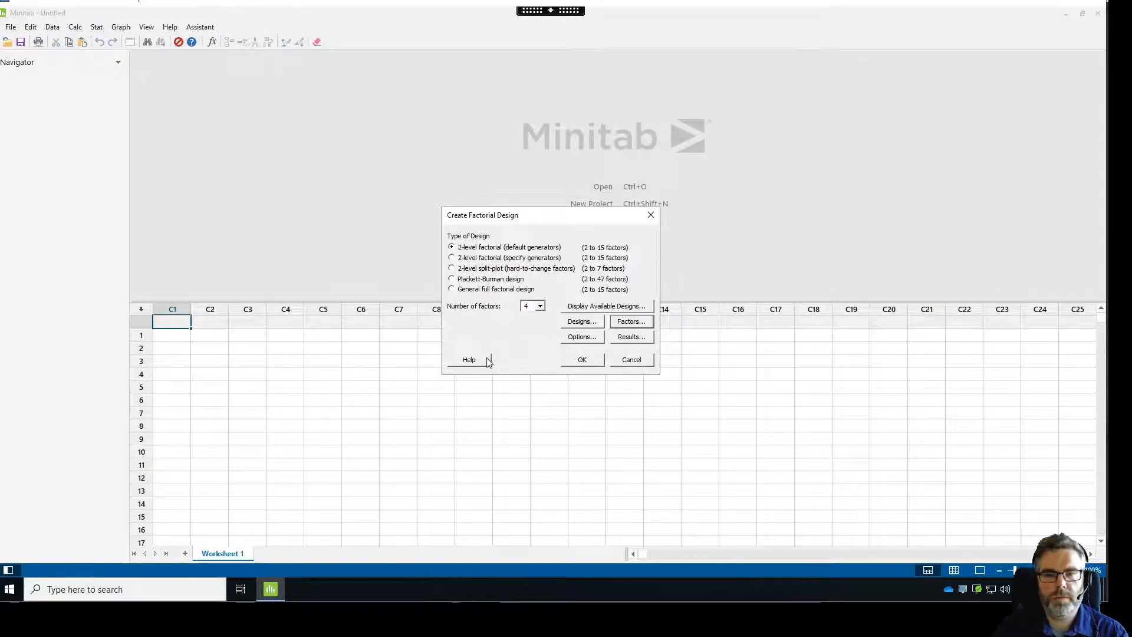
Turn off run randomization in the design options and accept the summary table and alias table as printed results
left_click(582, 337)
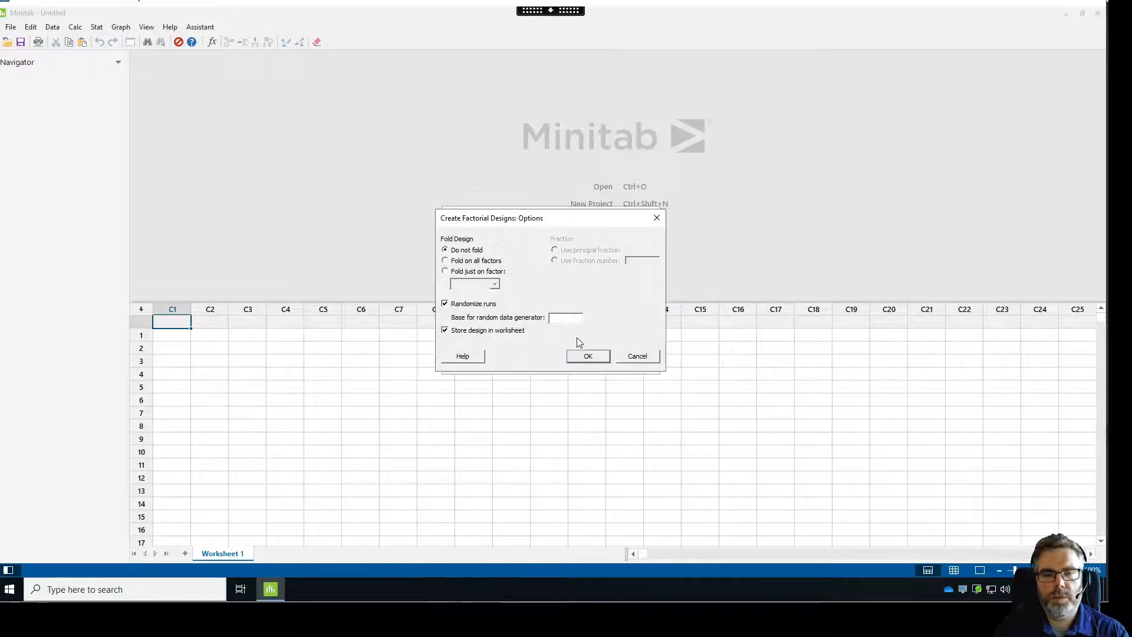
left_click(445, 304)
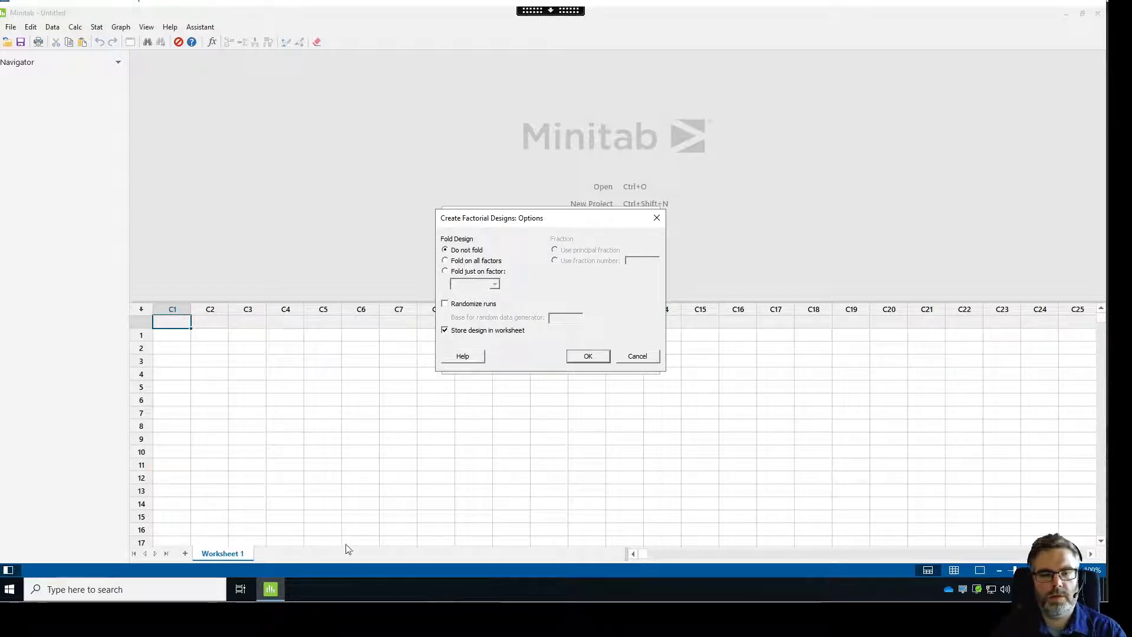
left_click(598, 361)
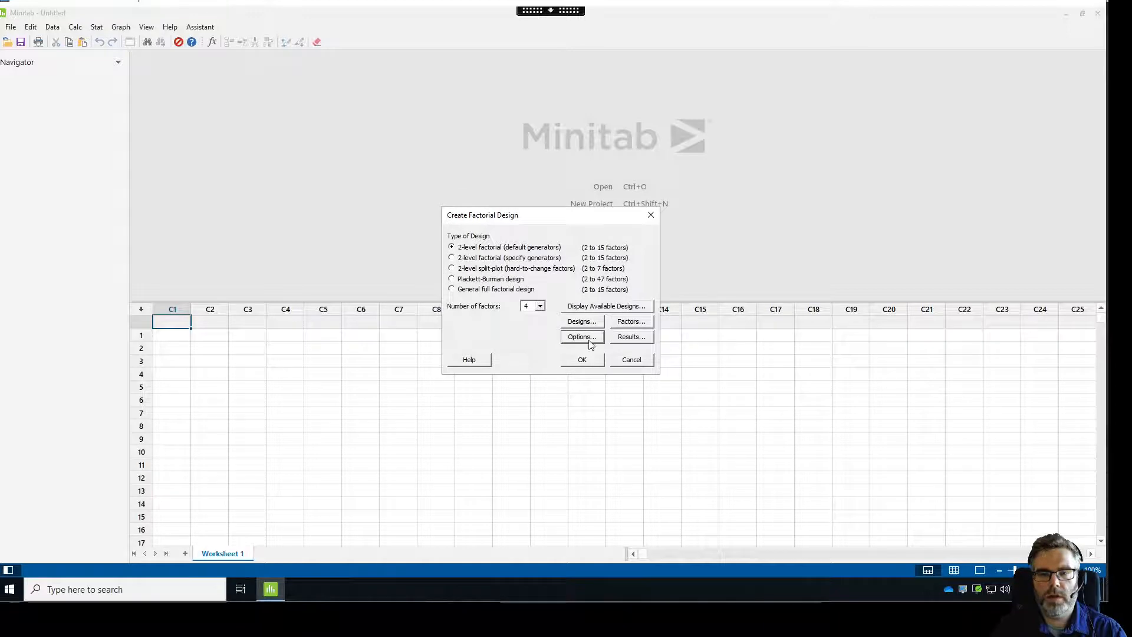
left_click(637, 341)
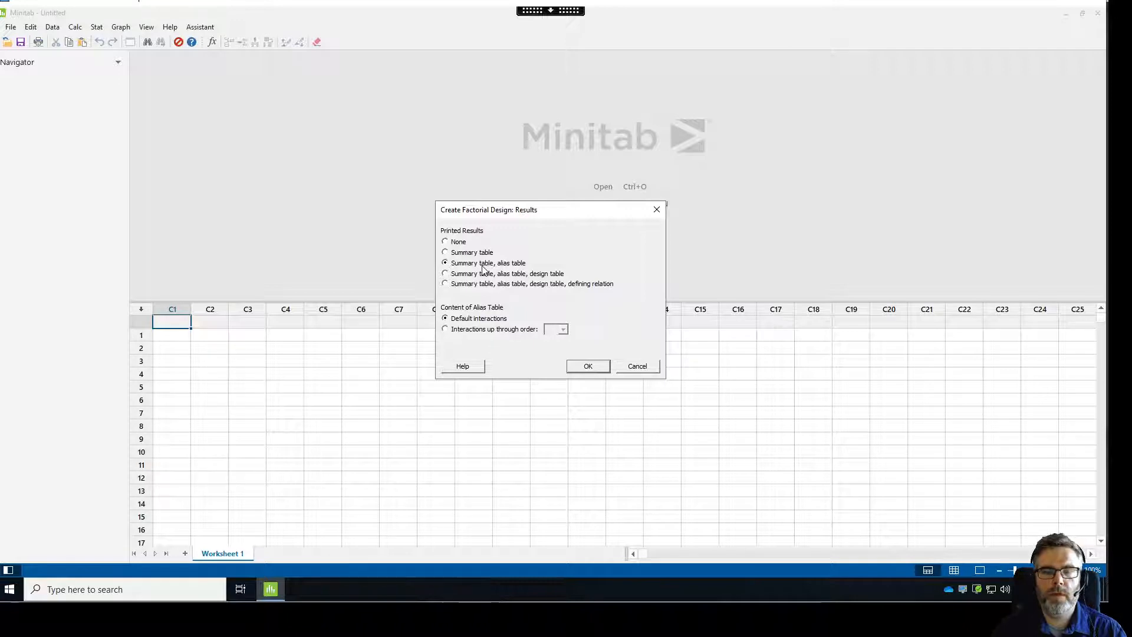
left_click(588, 368)
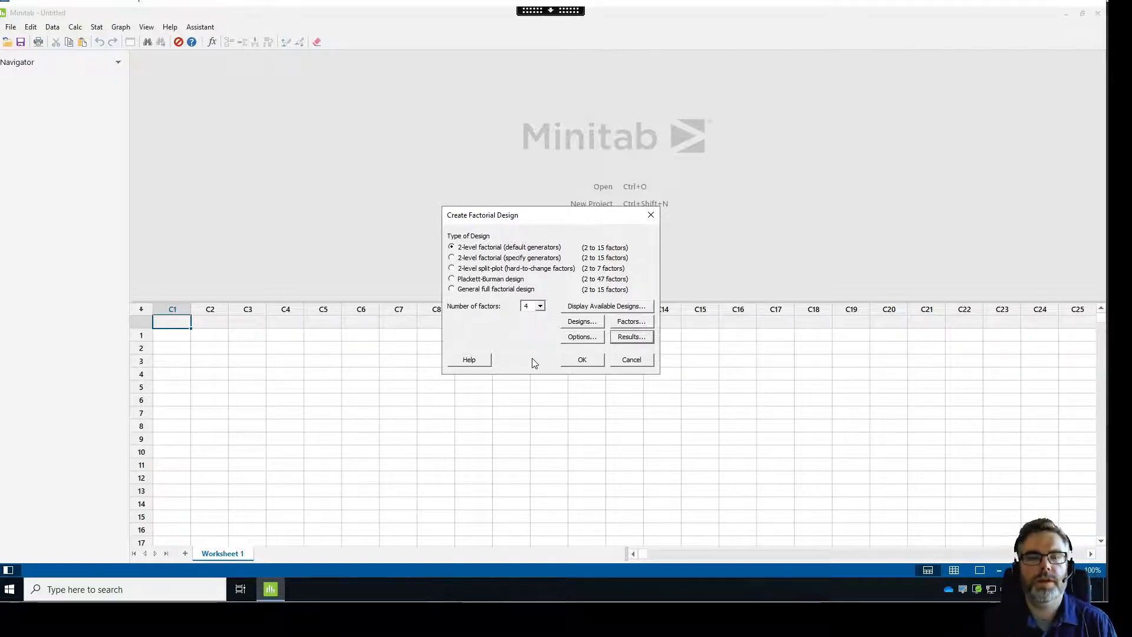
Generate the factorial design with the chosen settings and inspect the temperature, pressure, concentration and stirring rate columns in the worksheet
left_click(582, 359)
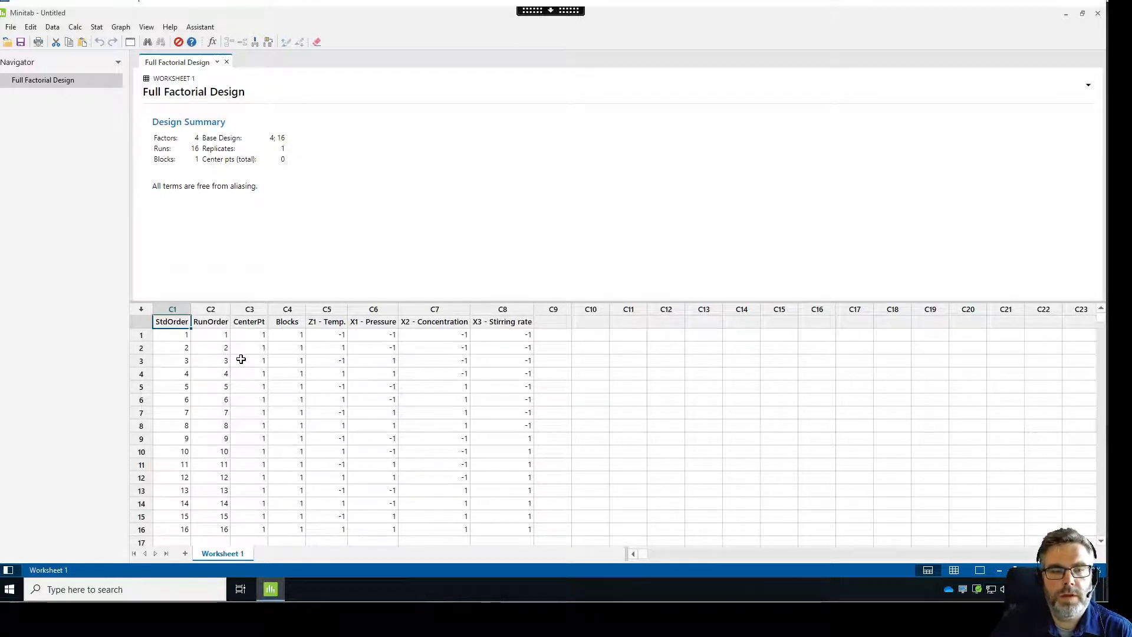
left_click(342, 310)
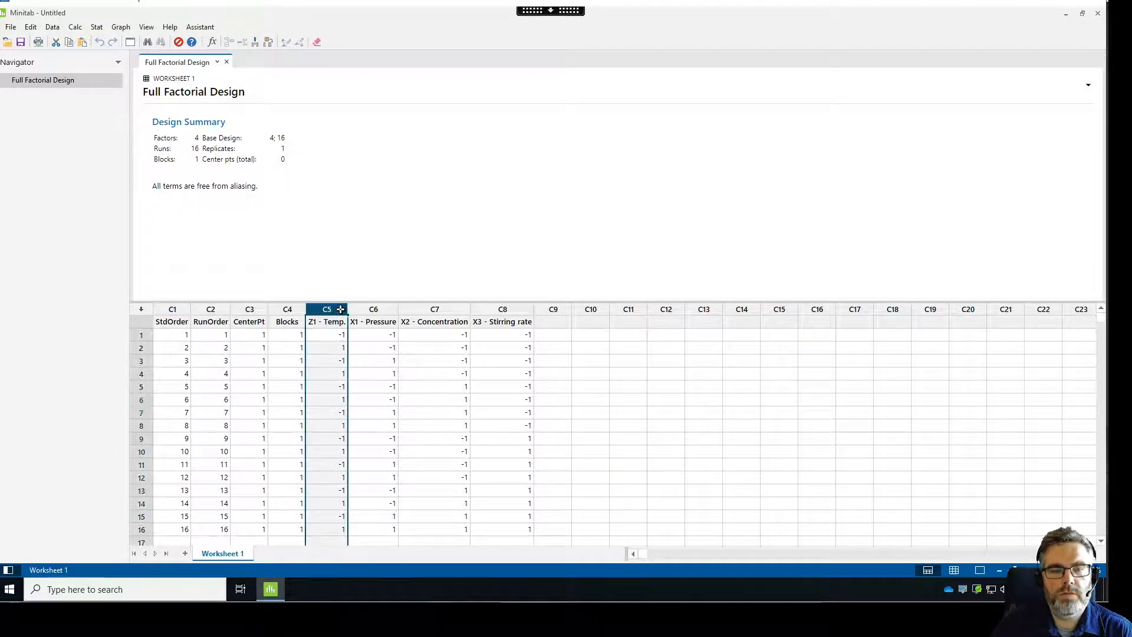
left_click(390, 310)
left_click(458, 310)
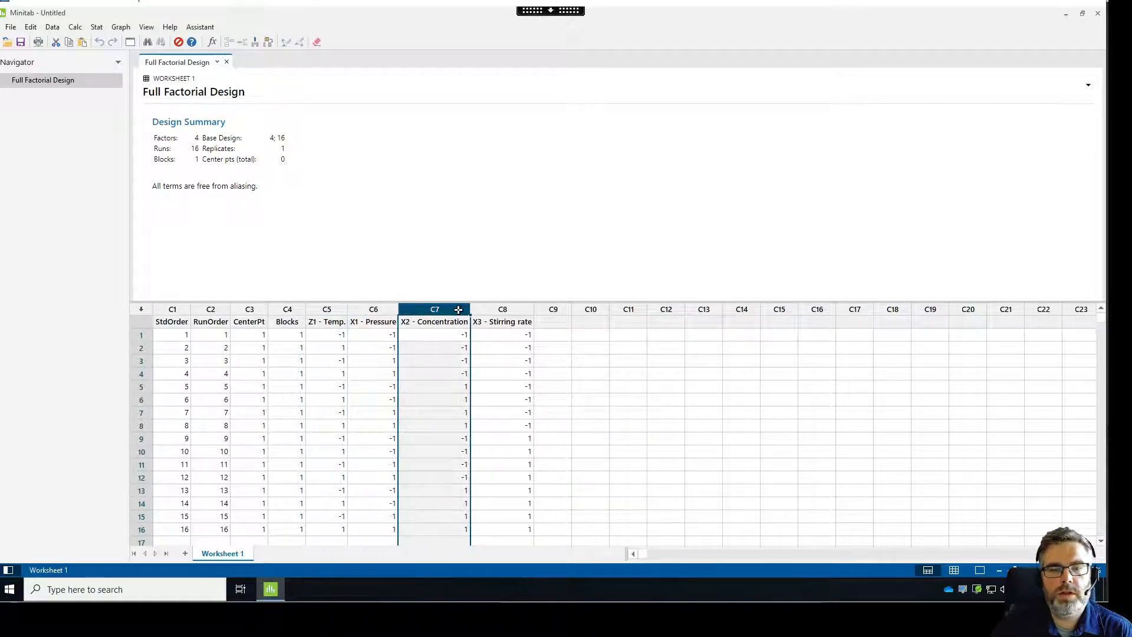
left_click(517, 309)
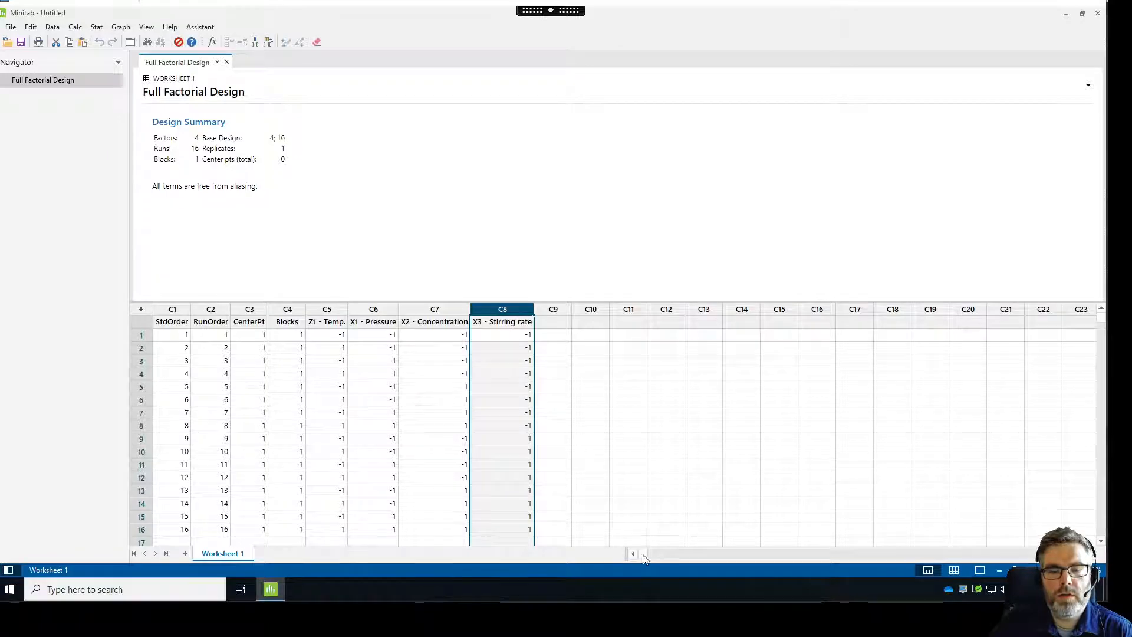
Check the design and response values slide in the presentation, and name worksheet column C9 "Y - Filtration rate (gal/h)"
key("alt+Tab")
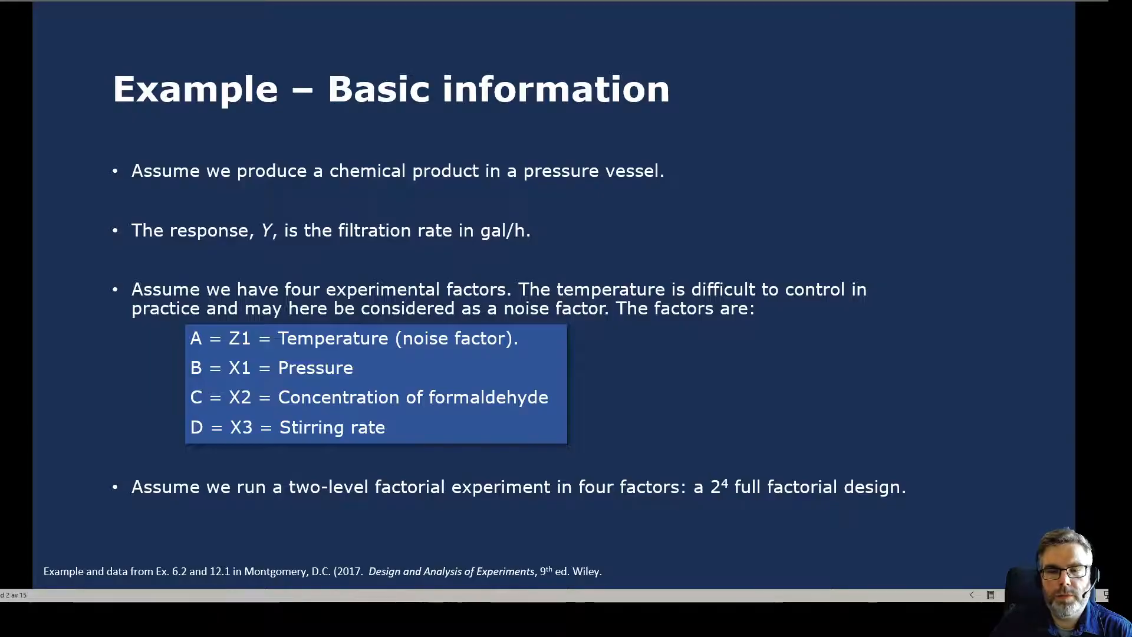
left_click(826, 550)
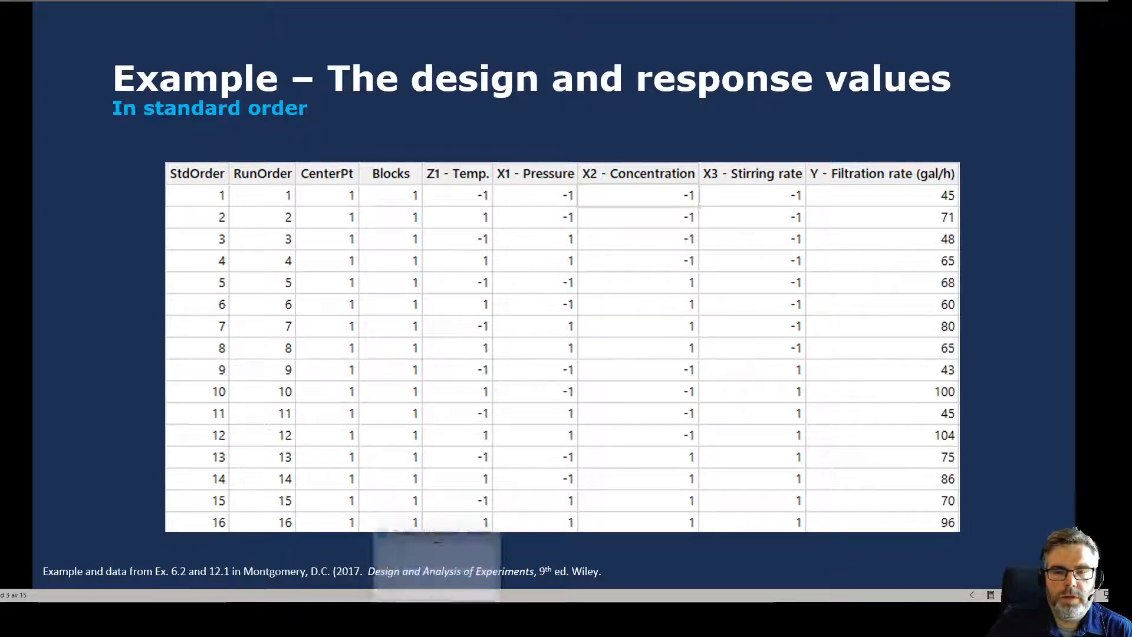
key("alt+Tab")
left_click(553, 321)
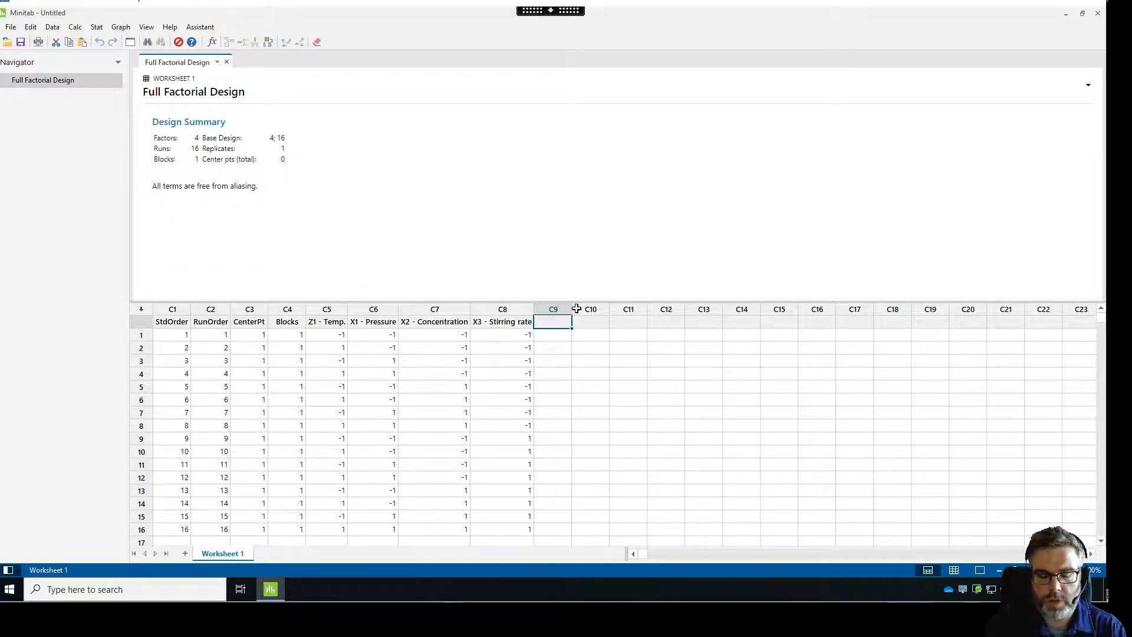
type("Y - Fil")
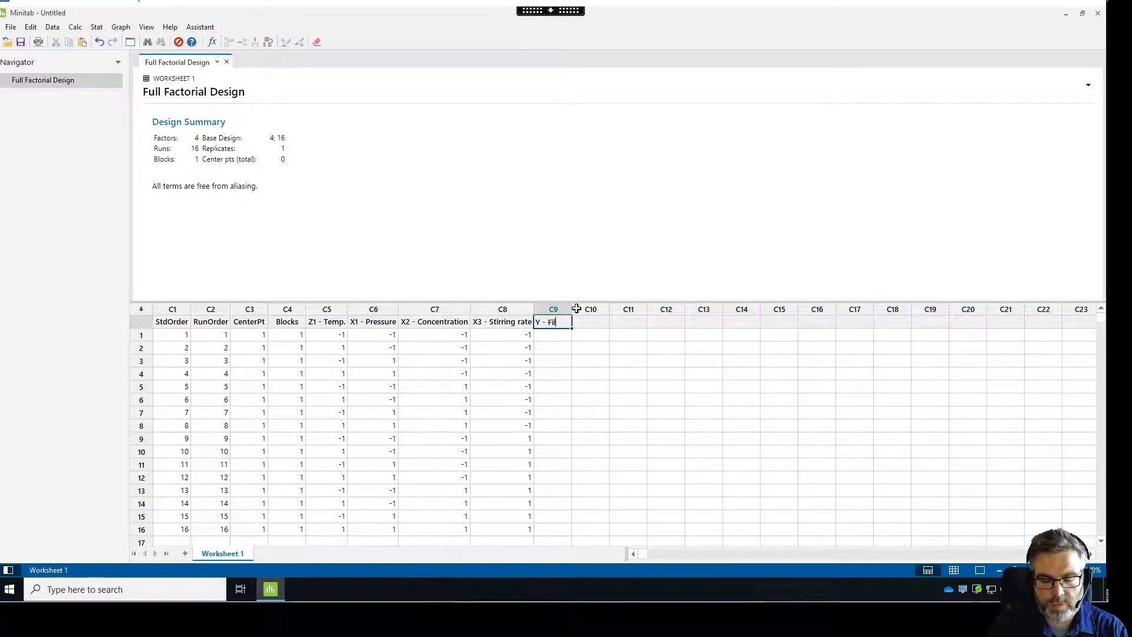
type("tration rate ")
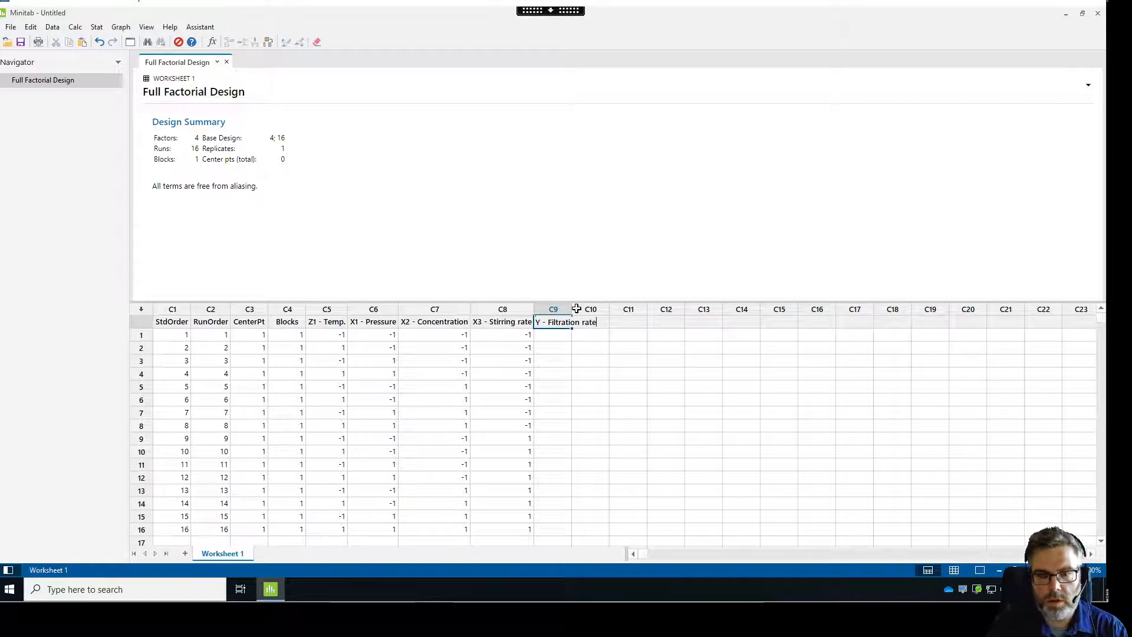
type("(g")
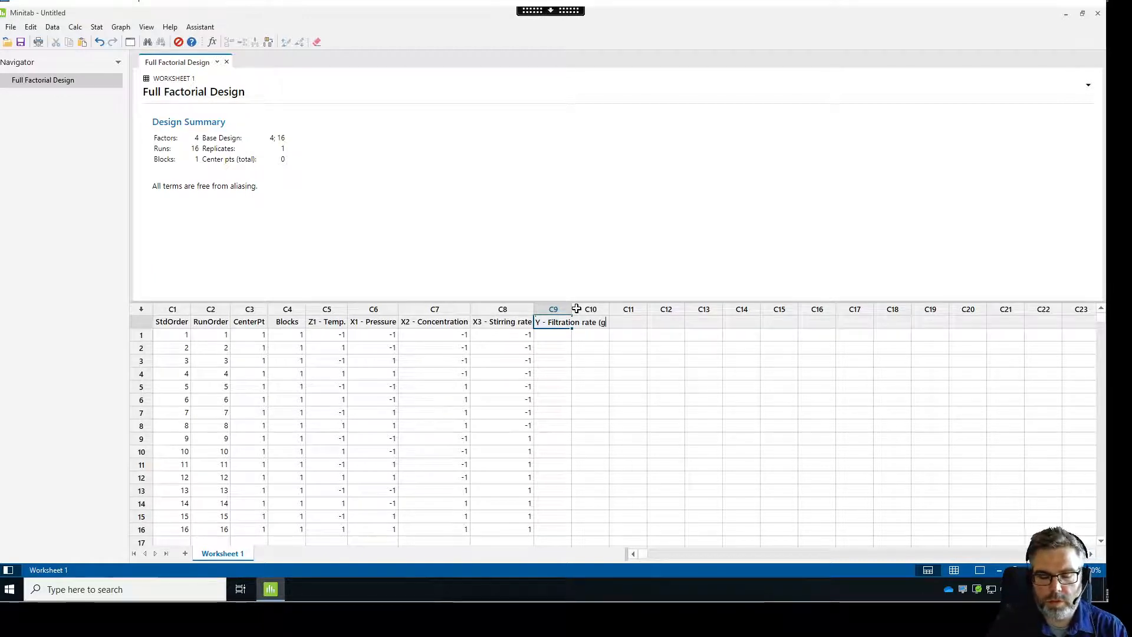
type("al/h)")
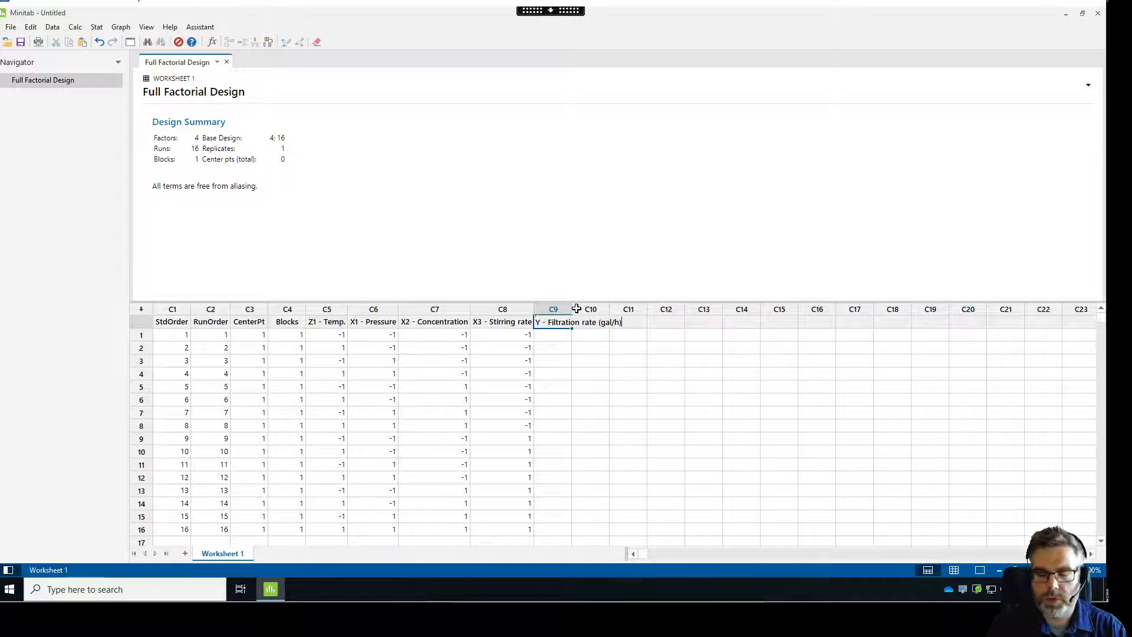
key("Return")
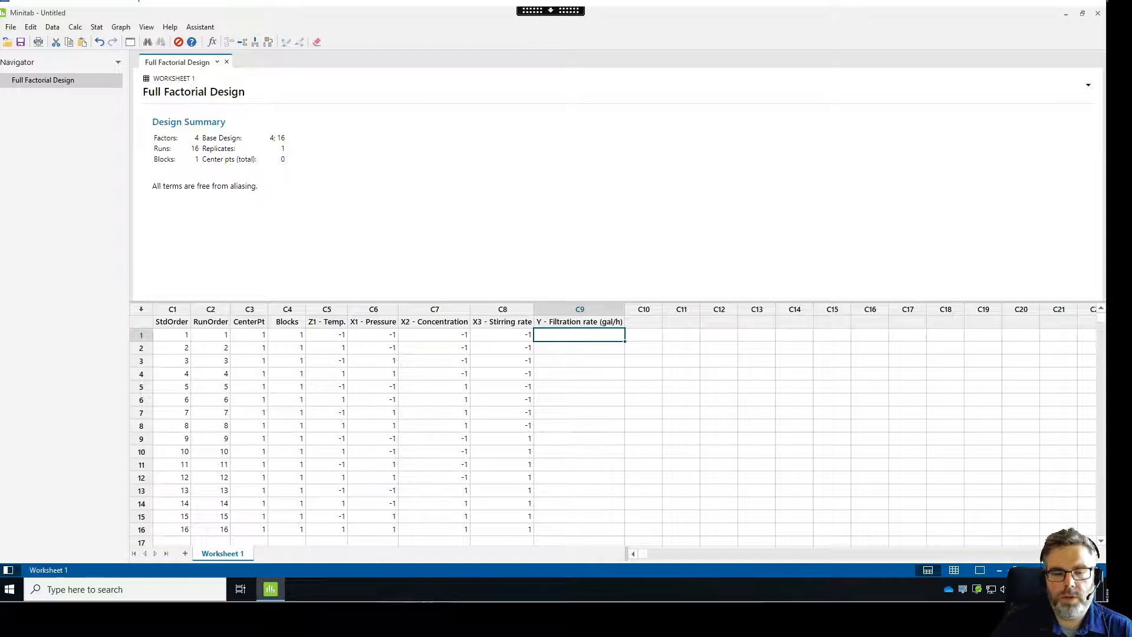
Consult the response table in the presentation and enter the filtration rates 45 and 71 for runs 1 and 2
key("alt+Tab")
key("Left")
key("Right")
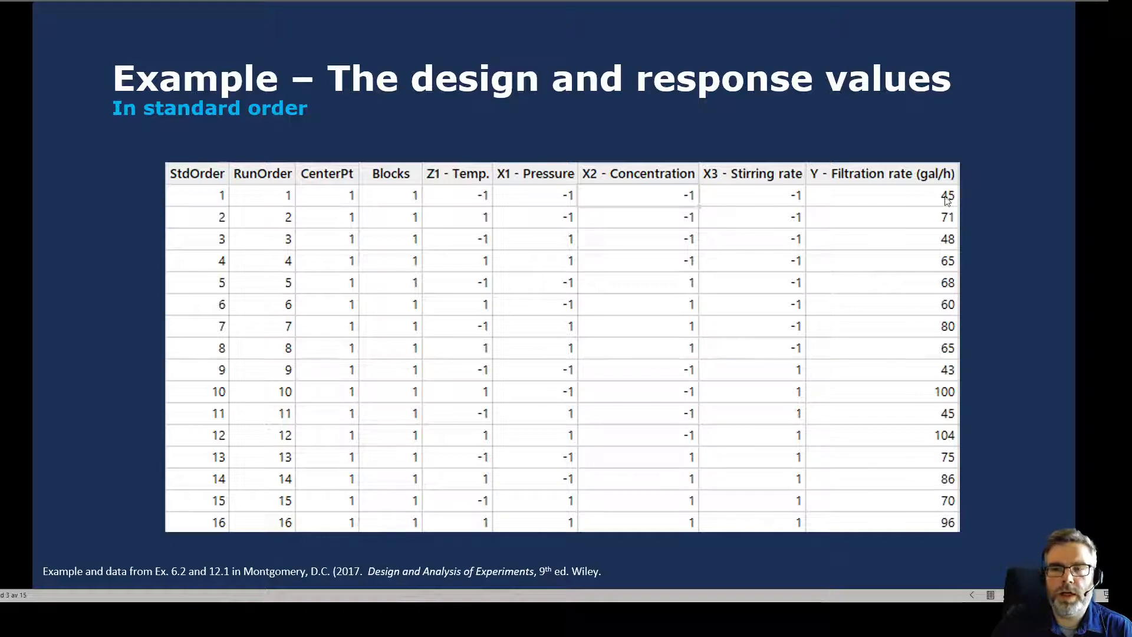
key("alt+Tab")
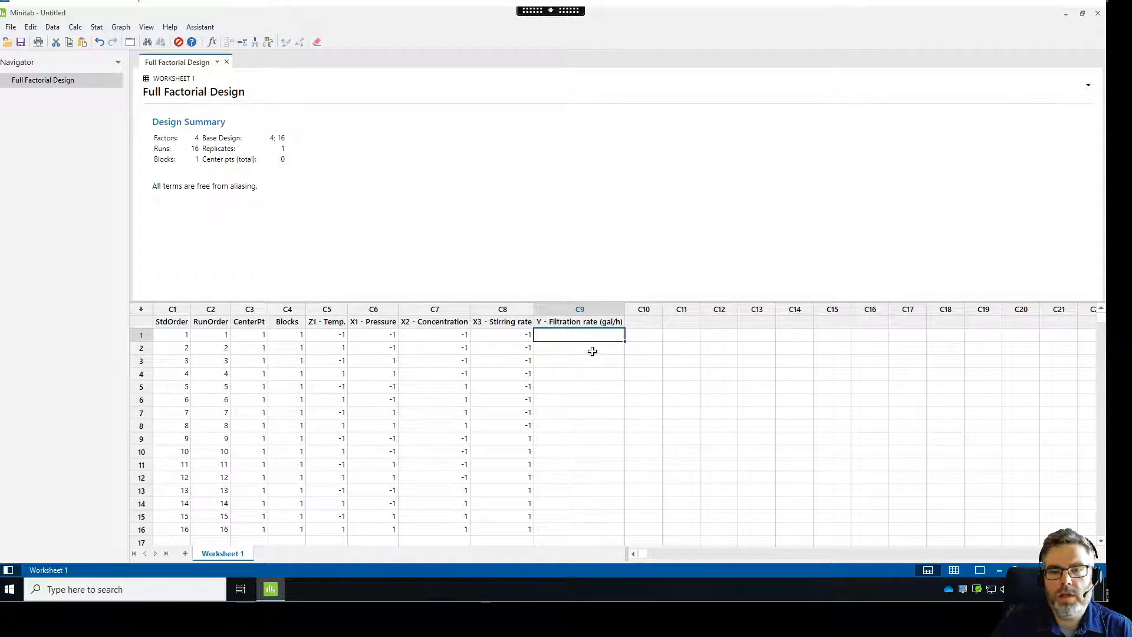
type("45")
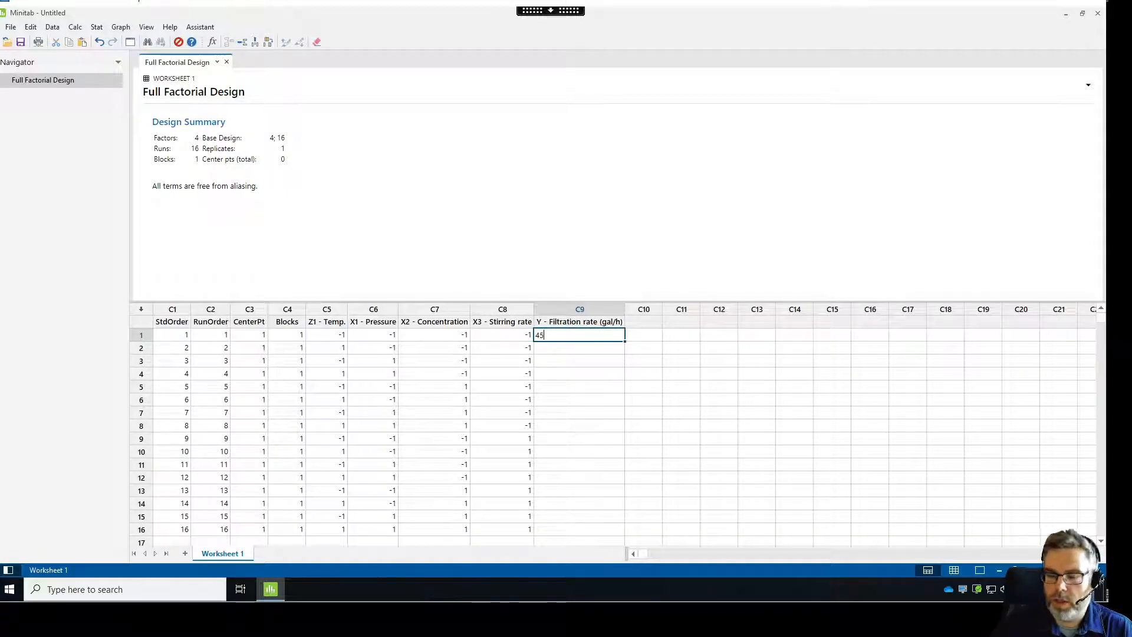
key("Return")
type("71")
key("Return")
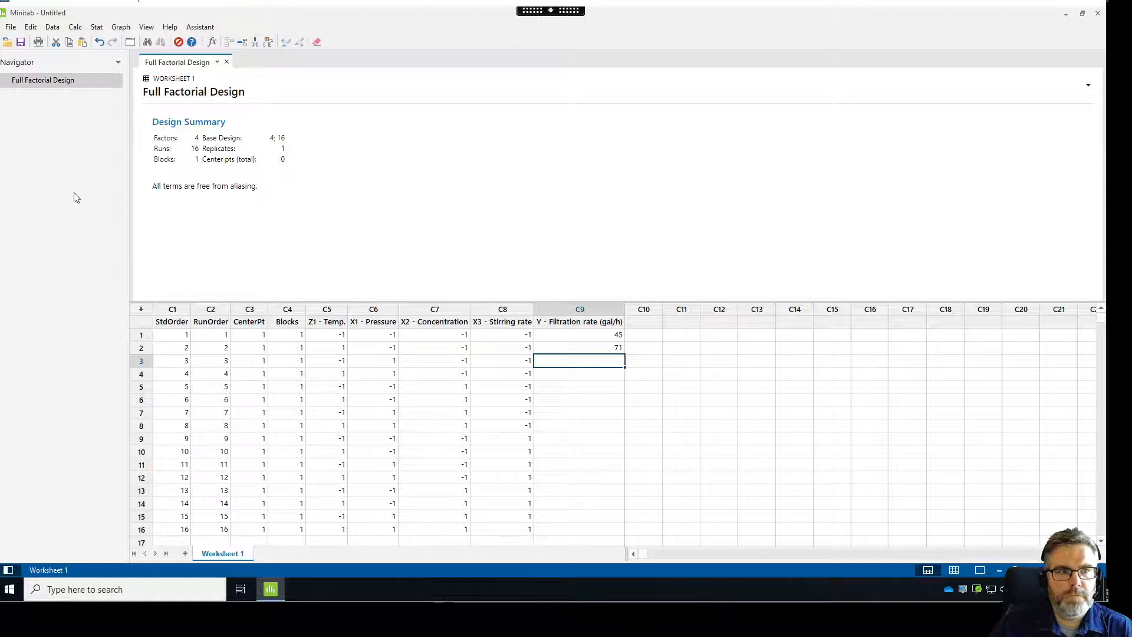
Open the project "Example Robust Design in Minitab" from Documents\05 Grundutbildning\2021\TMQU47 on drive H without saving the untitled project
left_click(7, 43)
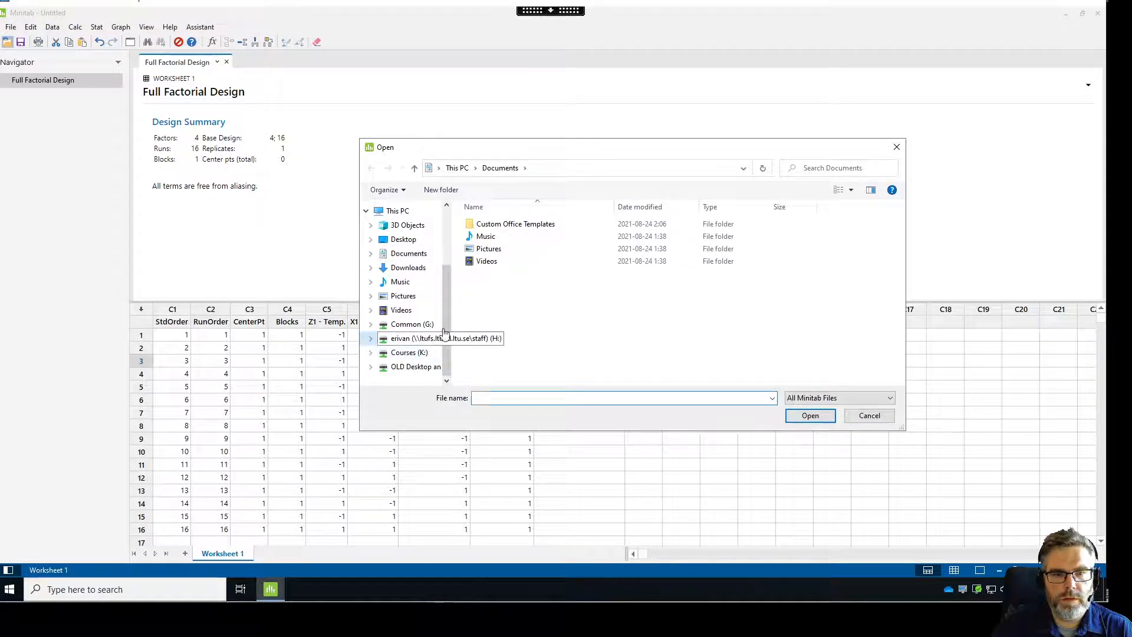
left_click(414, 338)
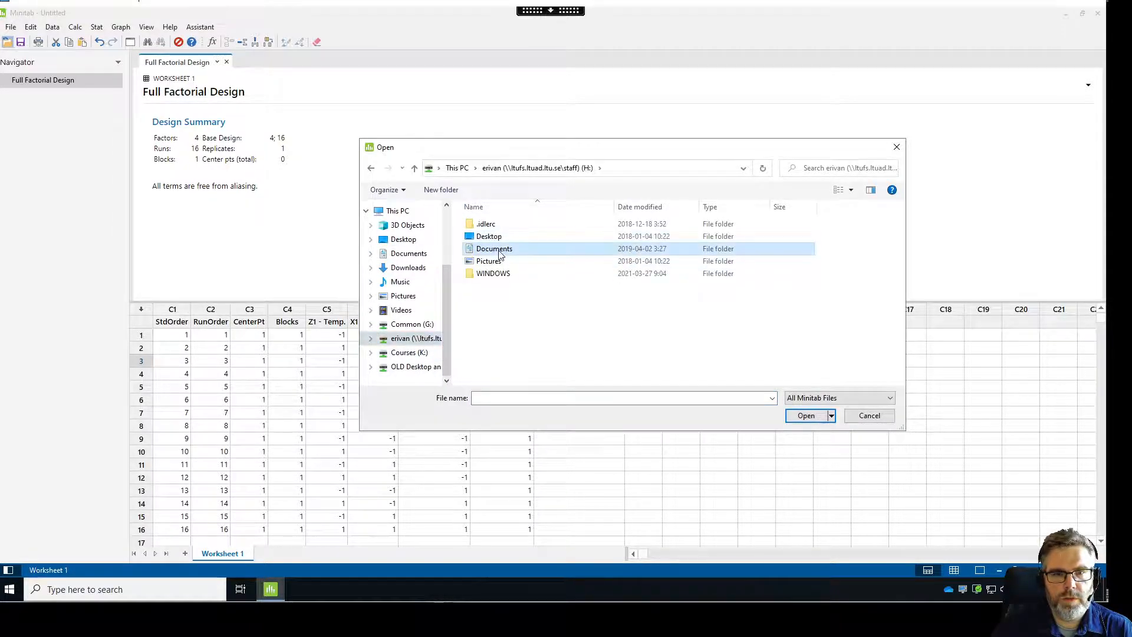
double_click(502, 249)
double_click(505, 274)
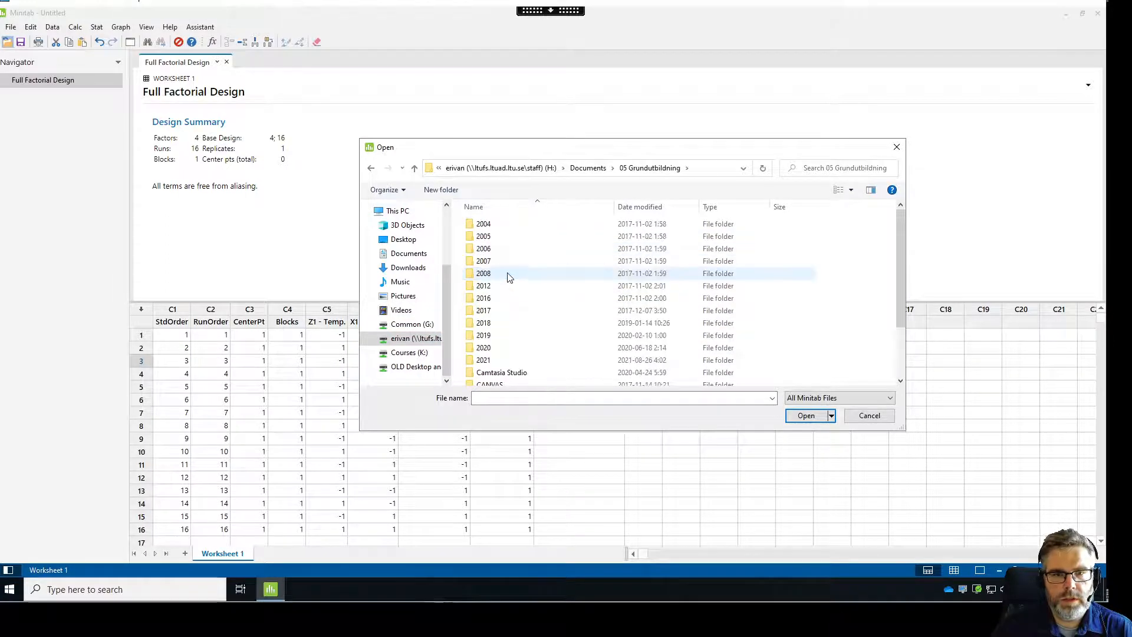
double_click(485, 359)
double_click(497, 236)
left_click(531, 223)
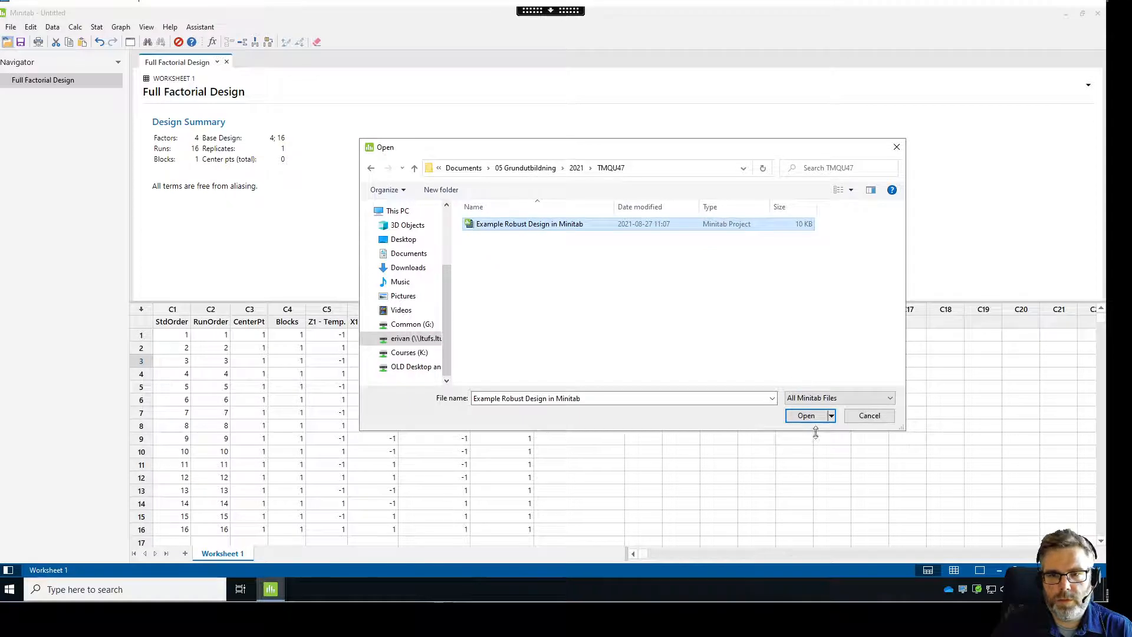
left_click(805, 416)
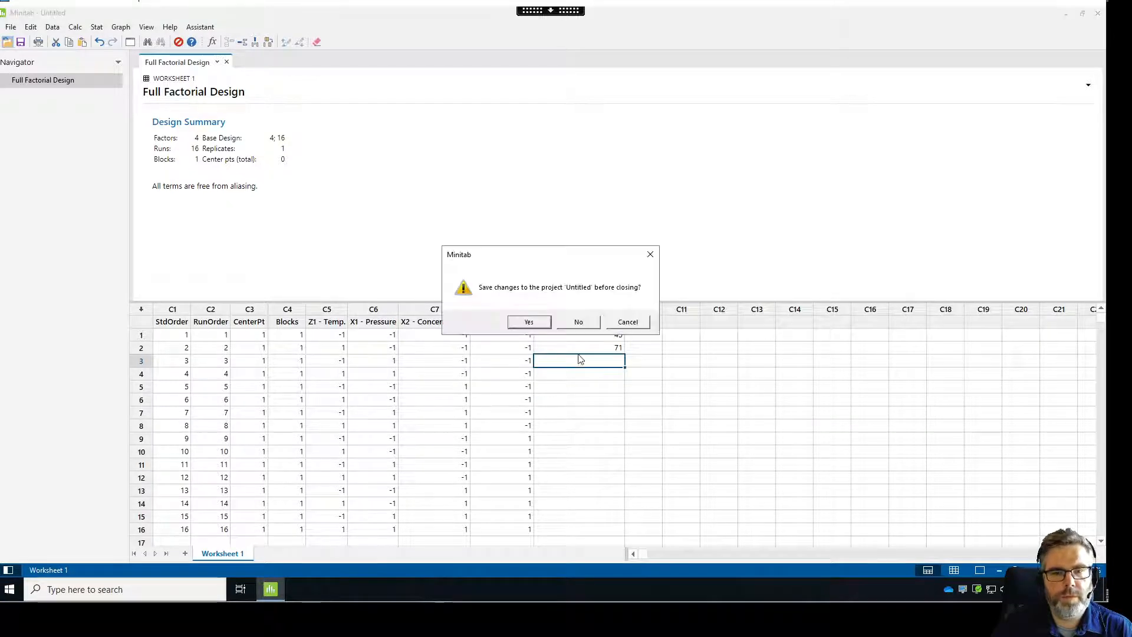
left_click(578, 321)
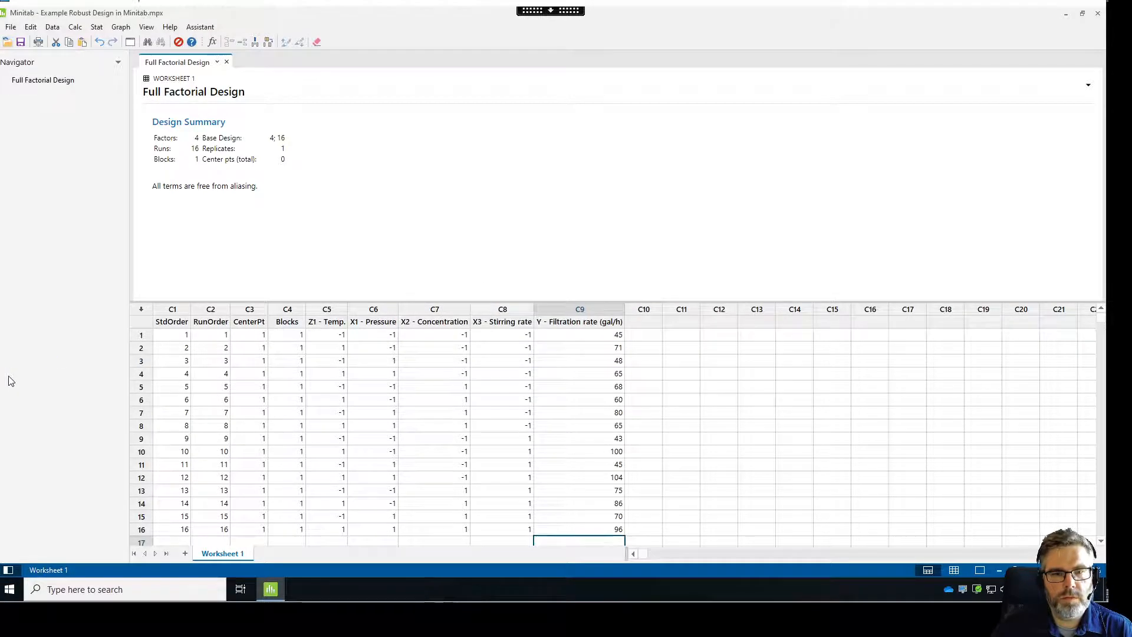
scroll(417, 352, "down", 1)
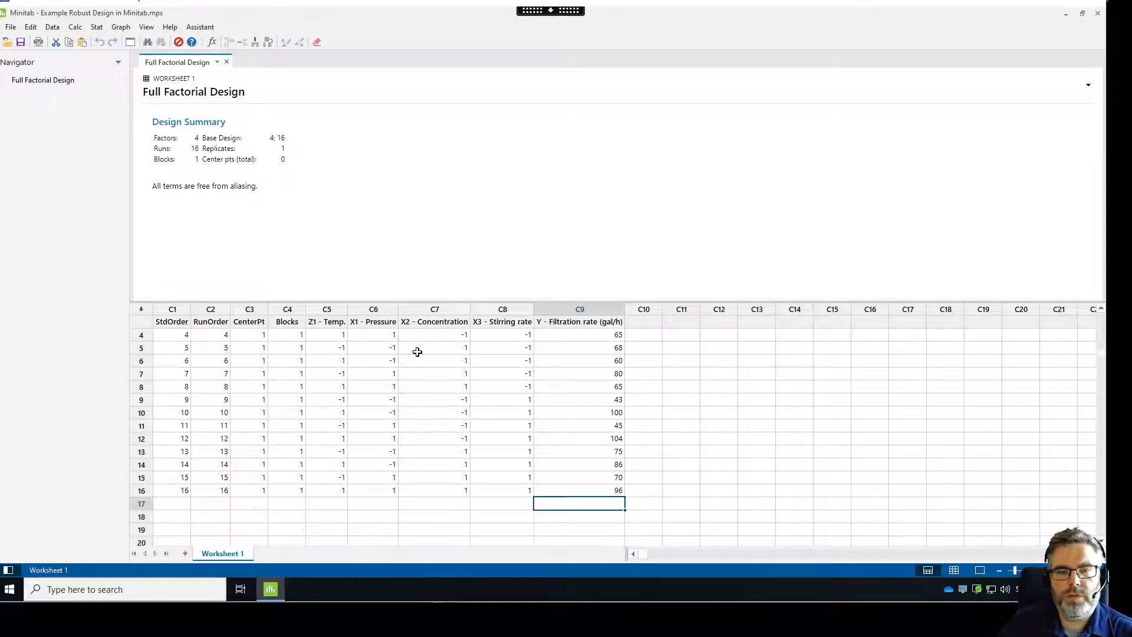
scroll(415, 352, "up", 1)
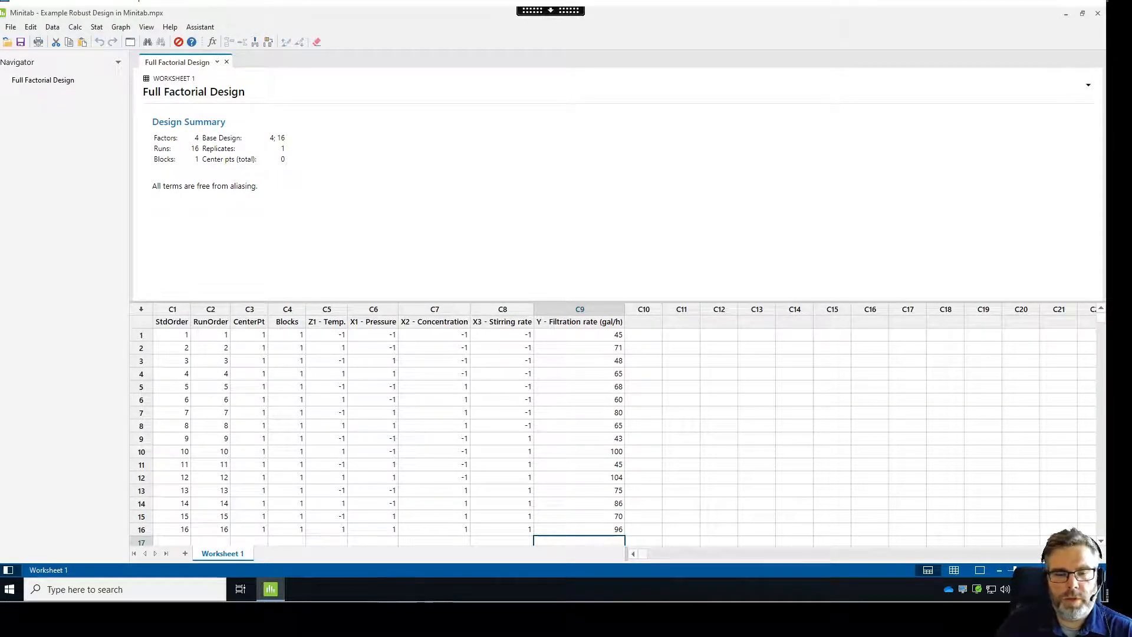
Set up a factorial design analysis with "Y - Filtration rate (gal/h)" as the response
key("alt+Tab")
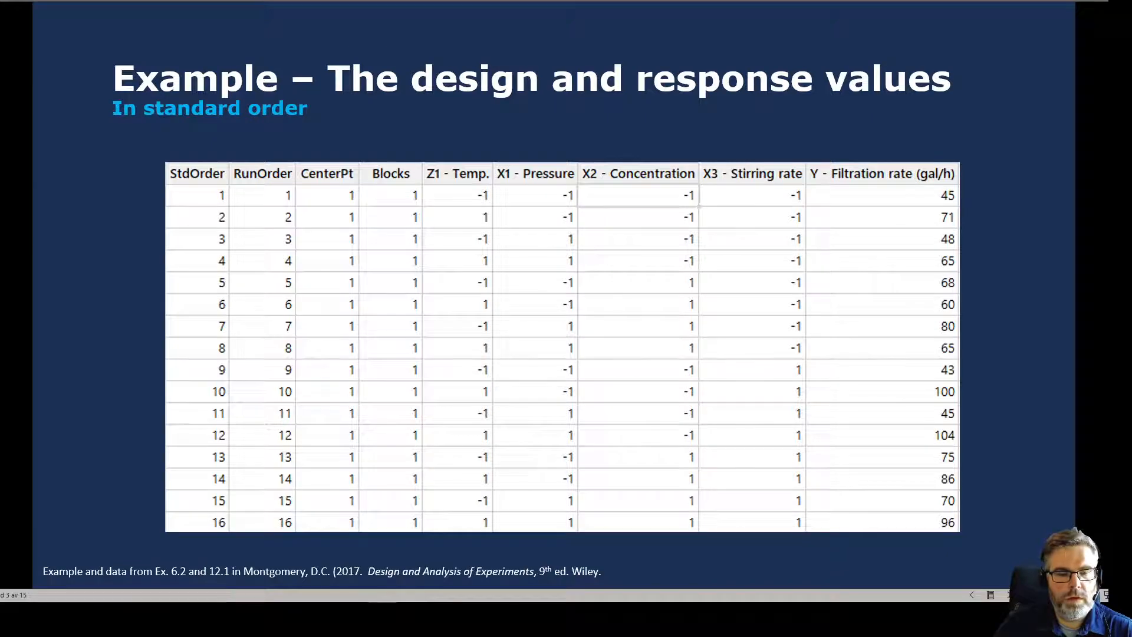
mouse_move(437, 614)
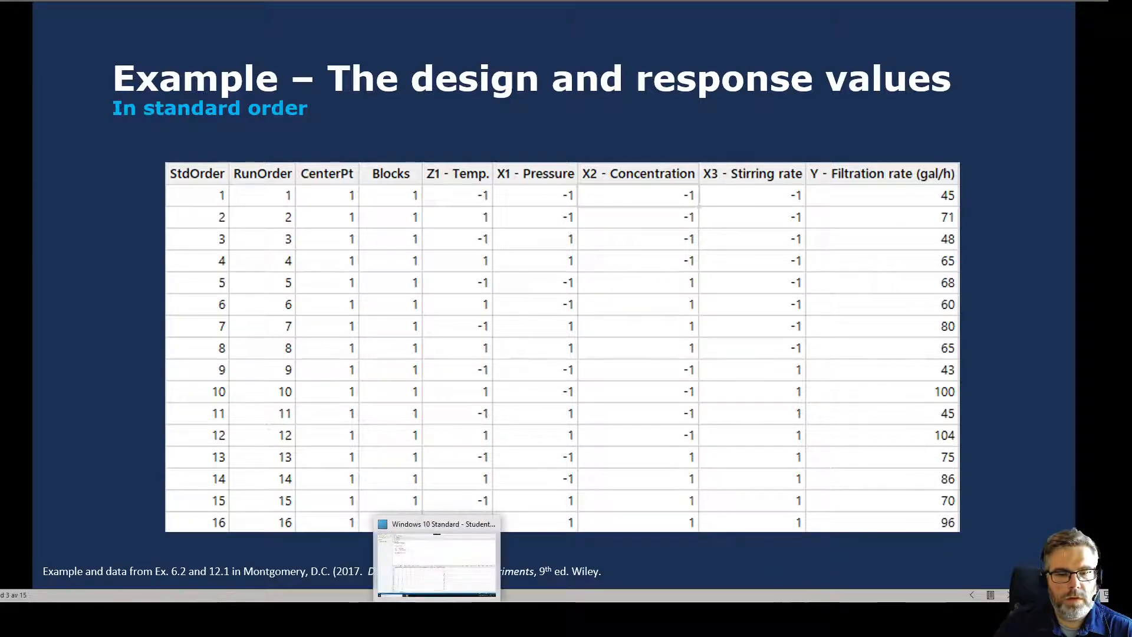
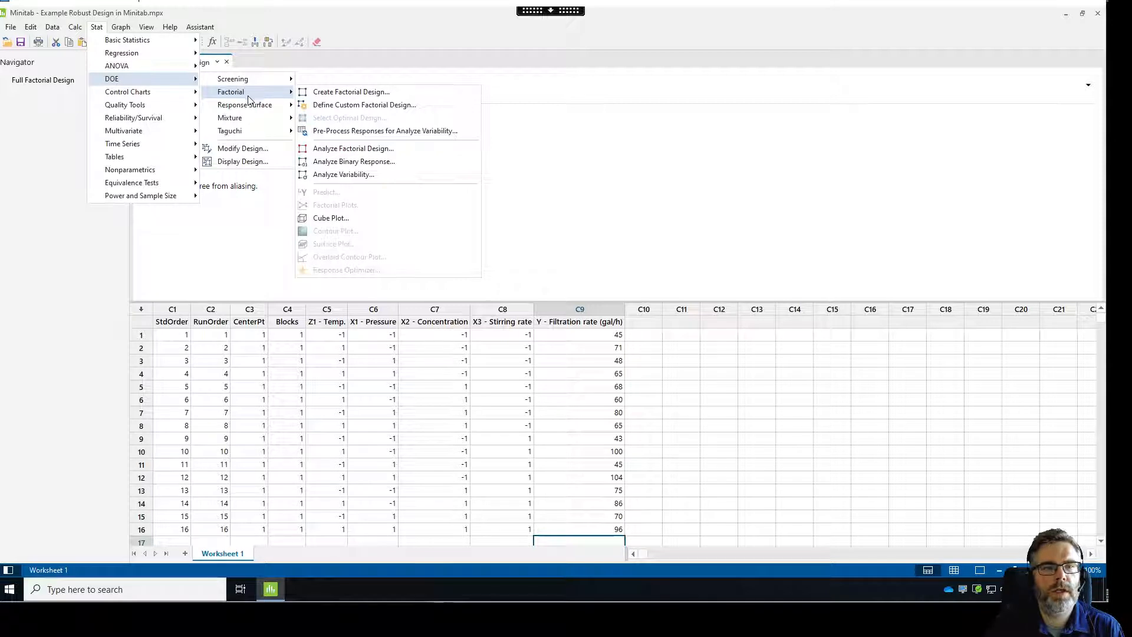
left_click(332, 154)
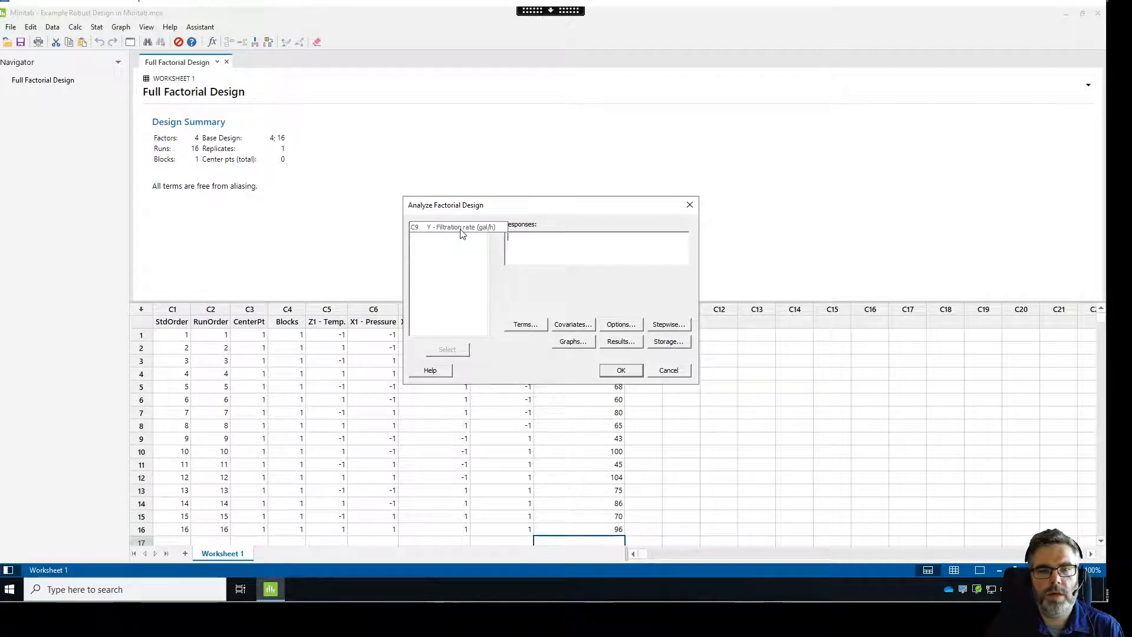
left_click(487, 236)
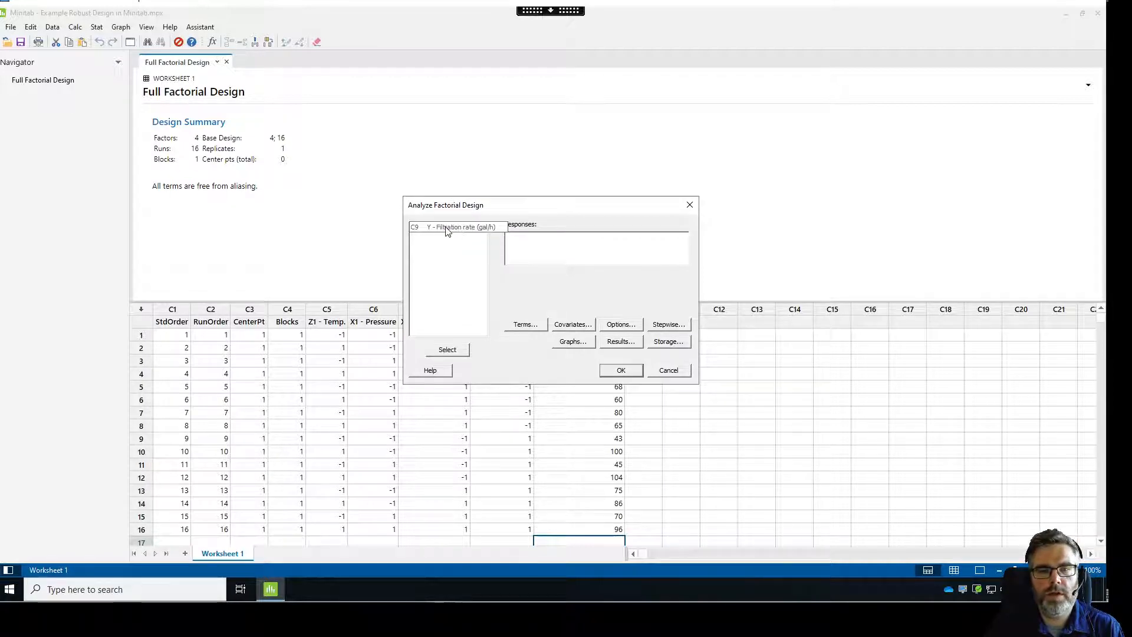
double_click(446, 229)
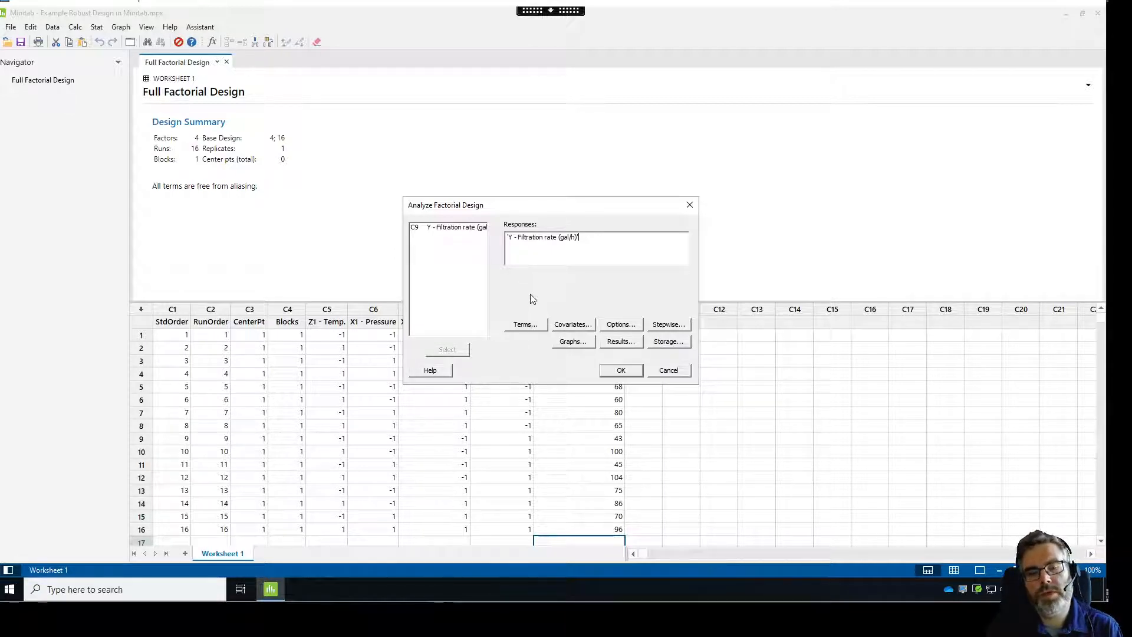
Review the selected model terms up through order 4 and accept the full set for the factorial analysis
left_click(525, 326)
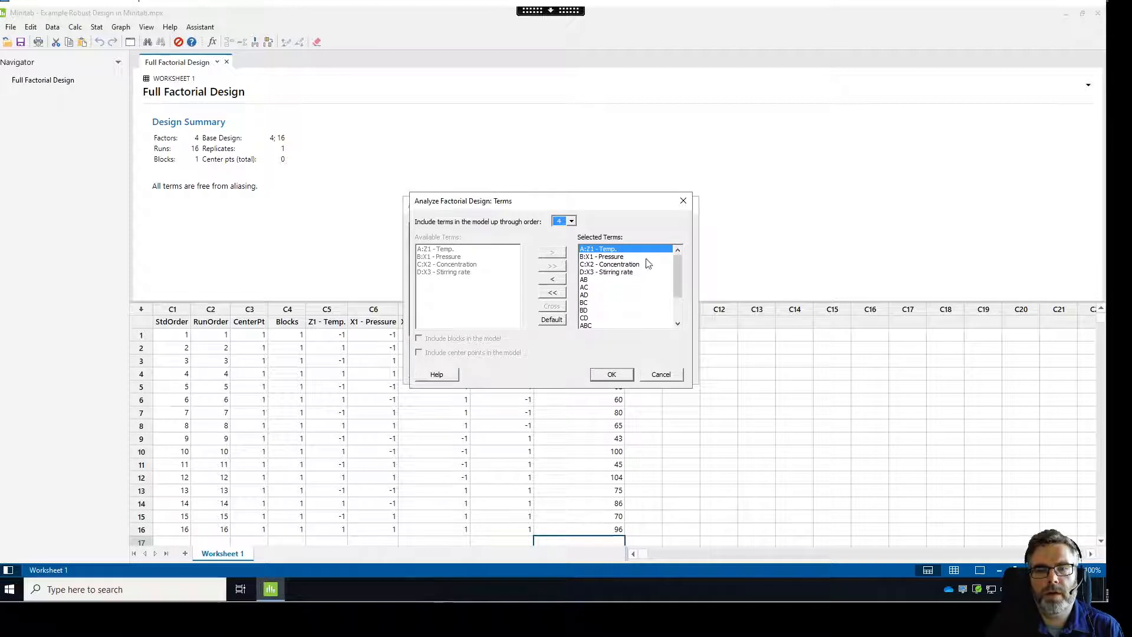
scroll(676, 268, "down", 2)
scroll(676, 268, "up", 2)
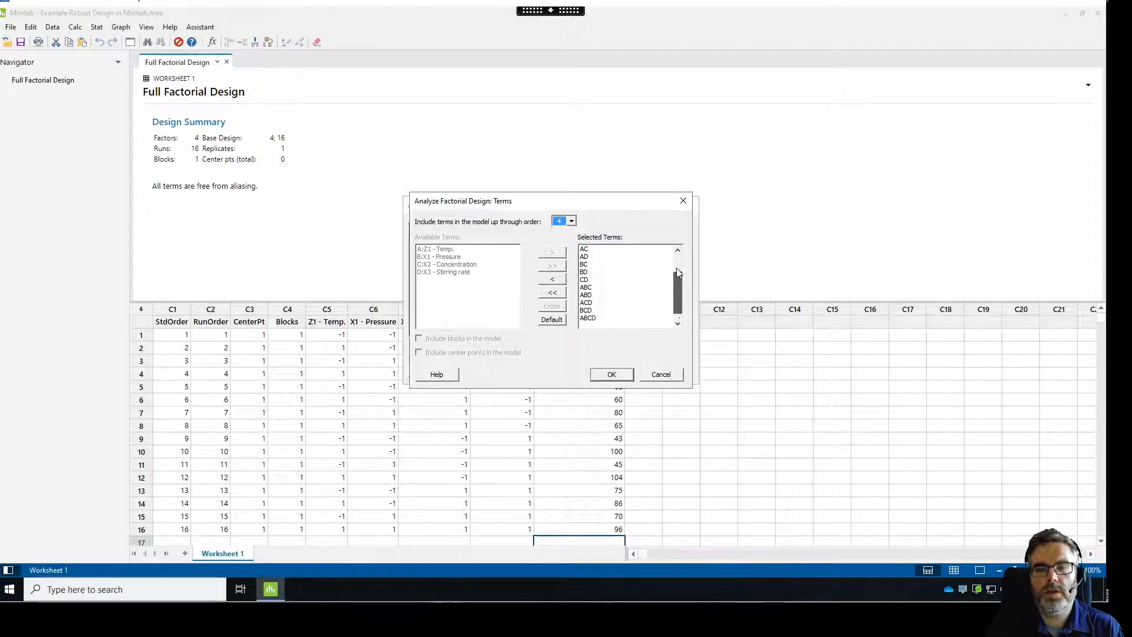
left_click(677, 254)
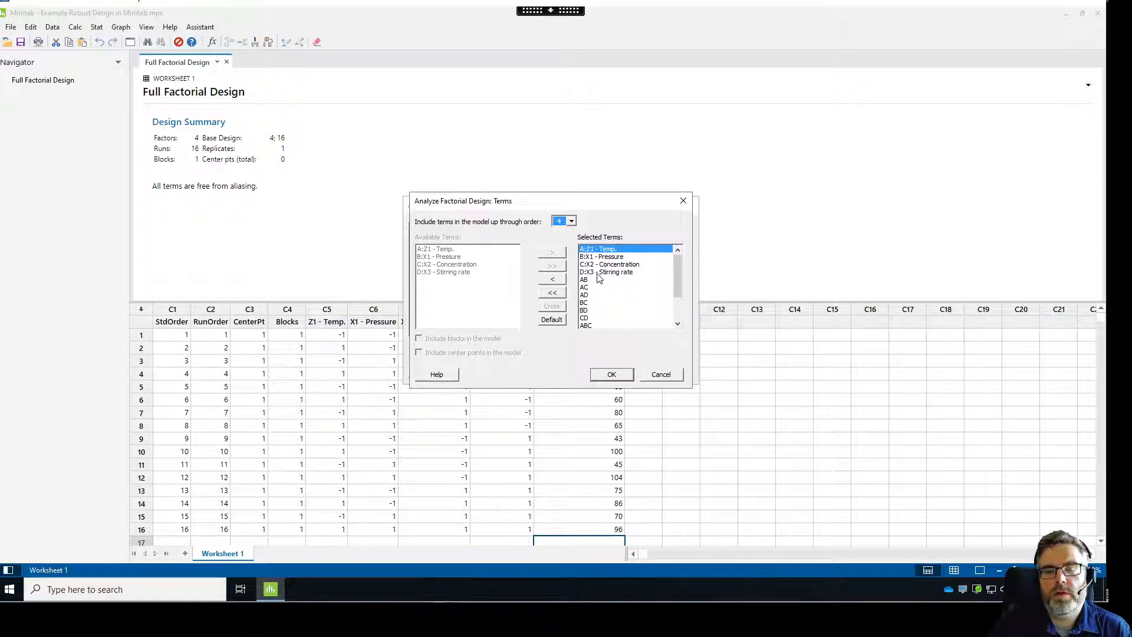
left_click_drag(677, 278, 677, 288)
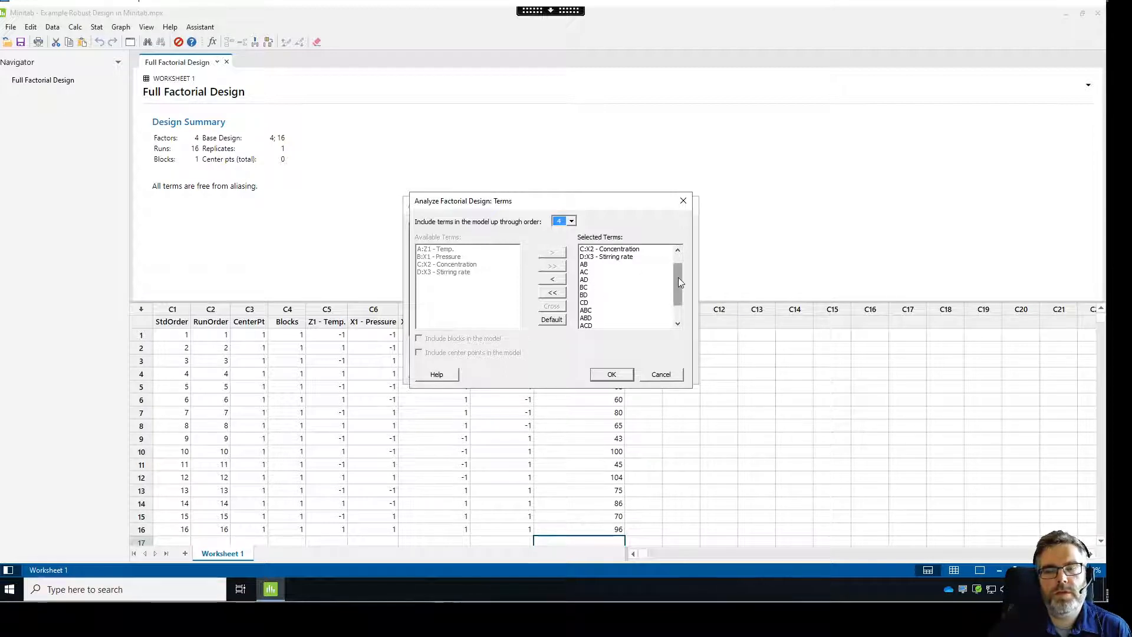
left_click_drag(678, 278, 674, 290)
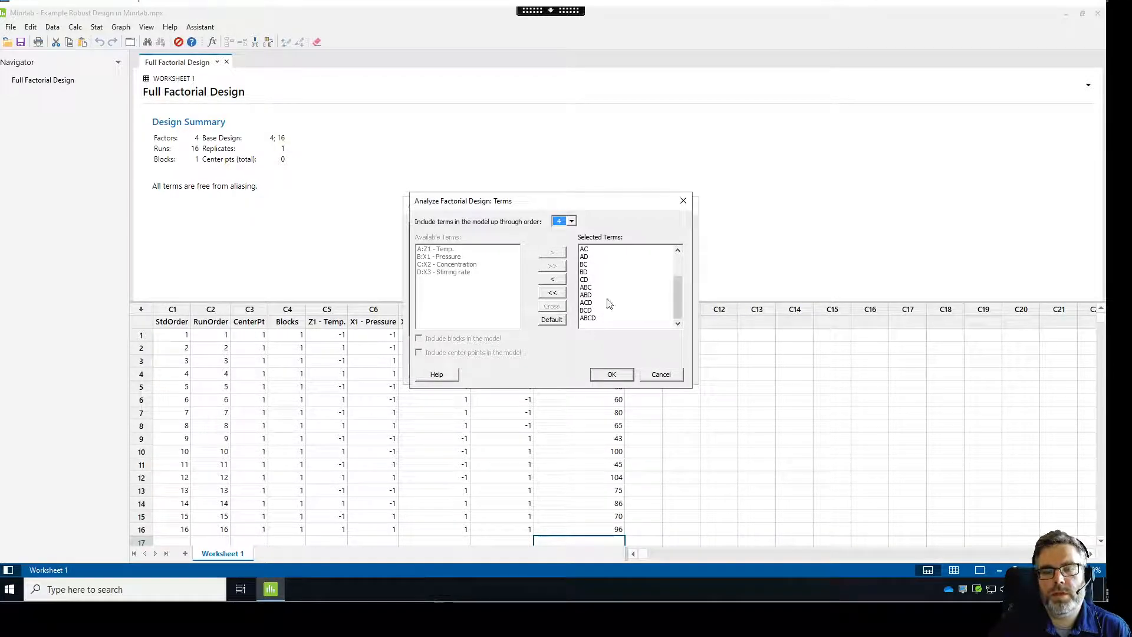
left_click_drag(677, 297, 677, 276)
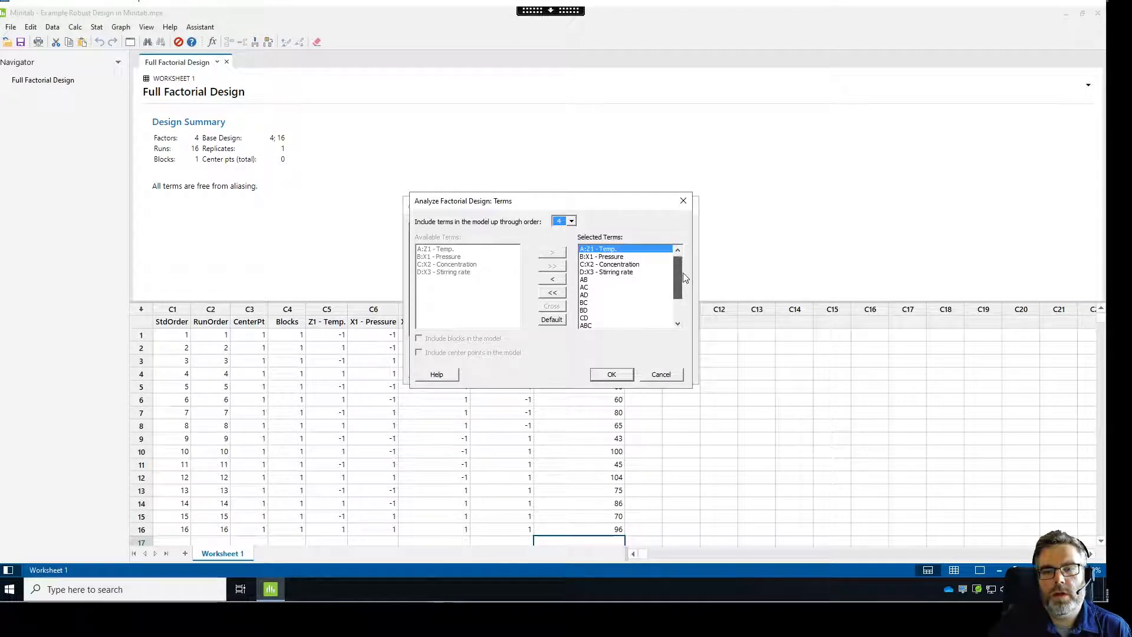
left_click(613, 378)
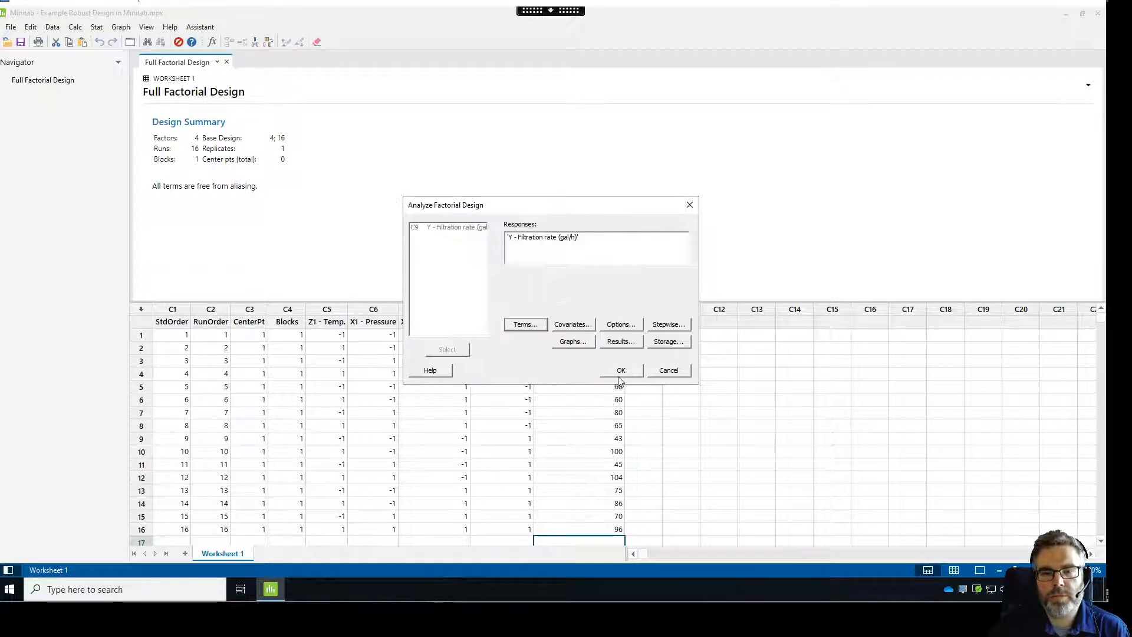
Check the covariates, options and stepwise settings of the factorial analysis, leaving each without changes
left_click(571, 326)
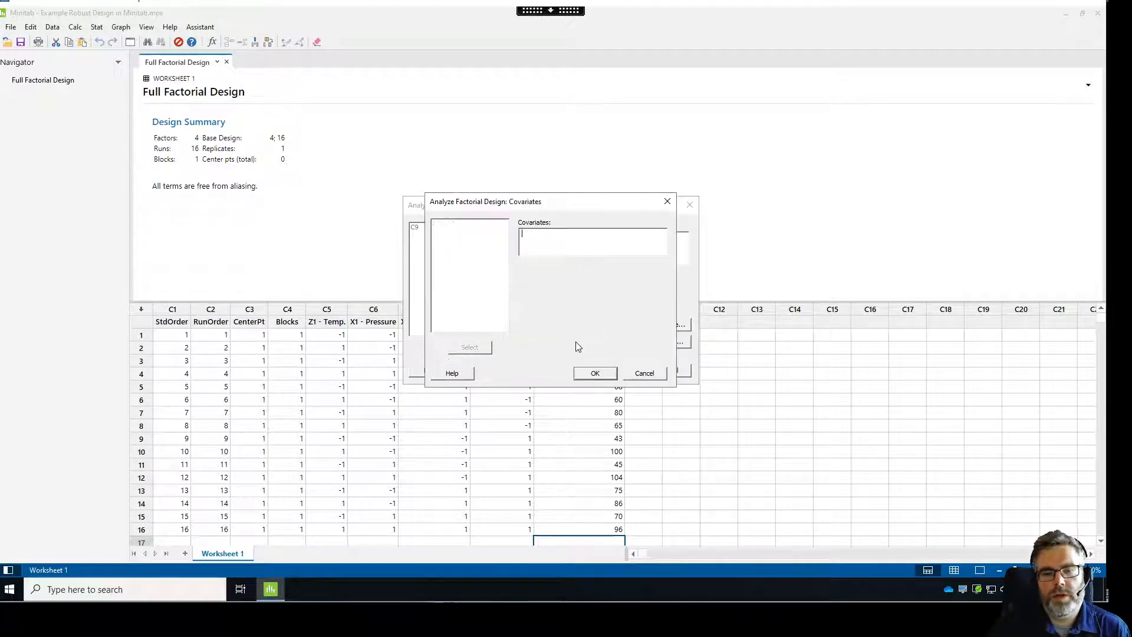
left_click(644, 373)
left_click(621, 326)
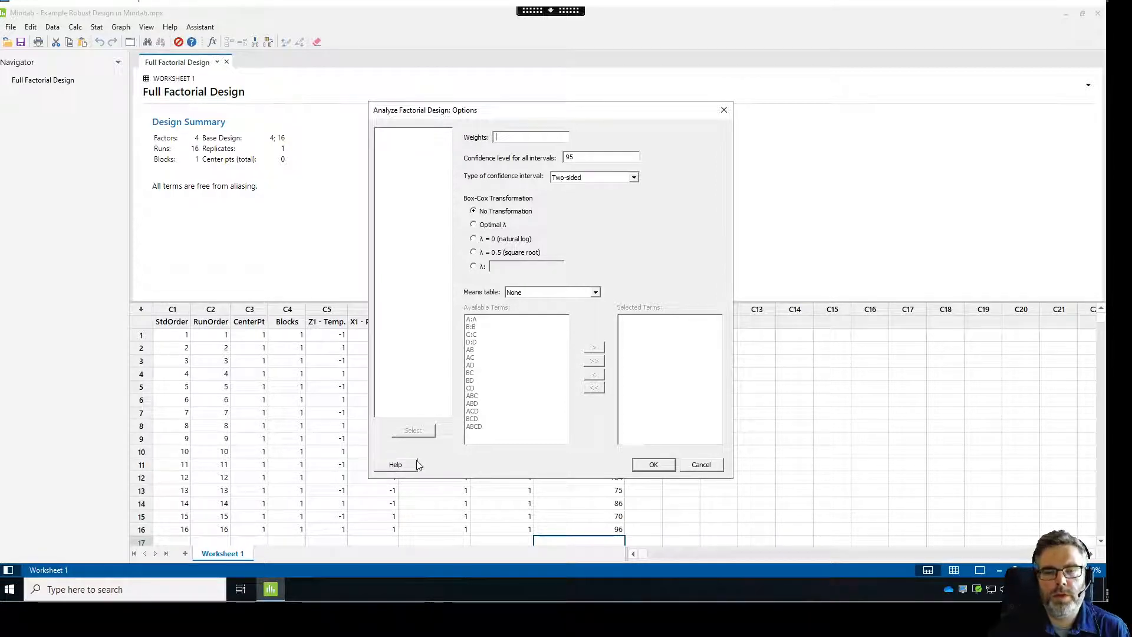
left_click(703, 466)
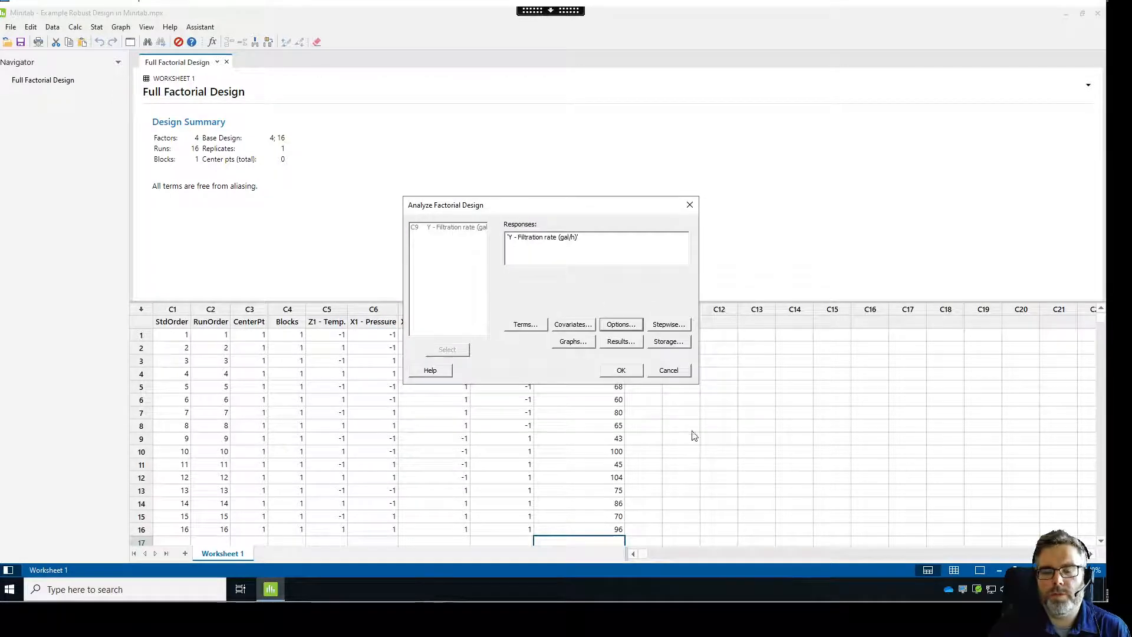
left_click(668, 326)
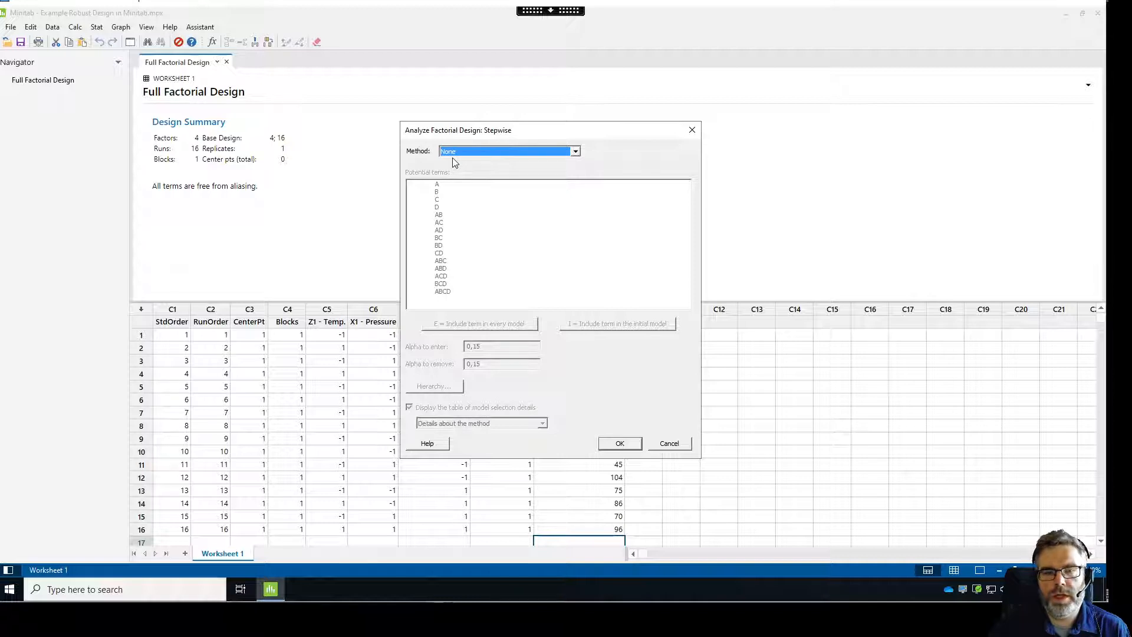
left_click(668, 449)
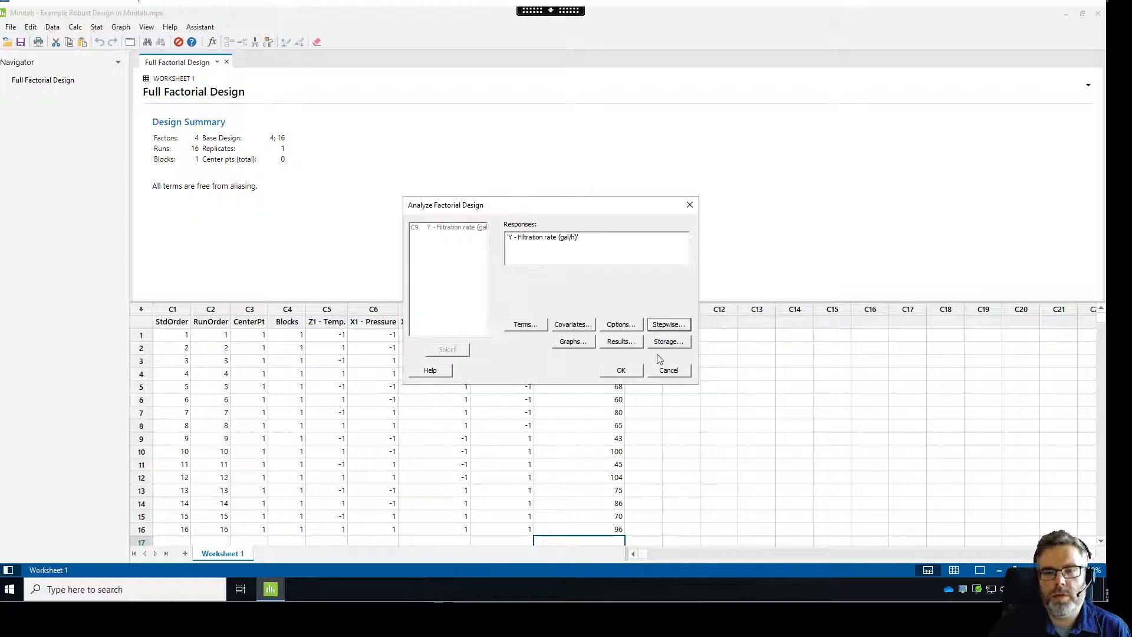
Add a half normal effects plot alongside the Pareto chart and choose four-in-one residual plots for the analysis
left_click(571, 342)
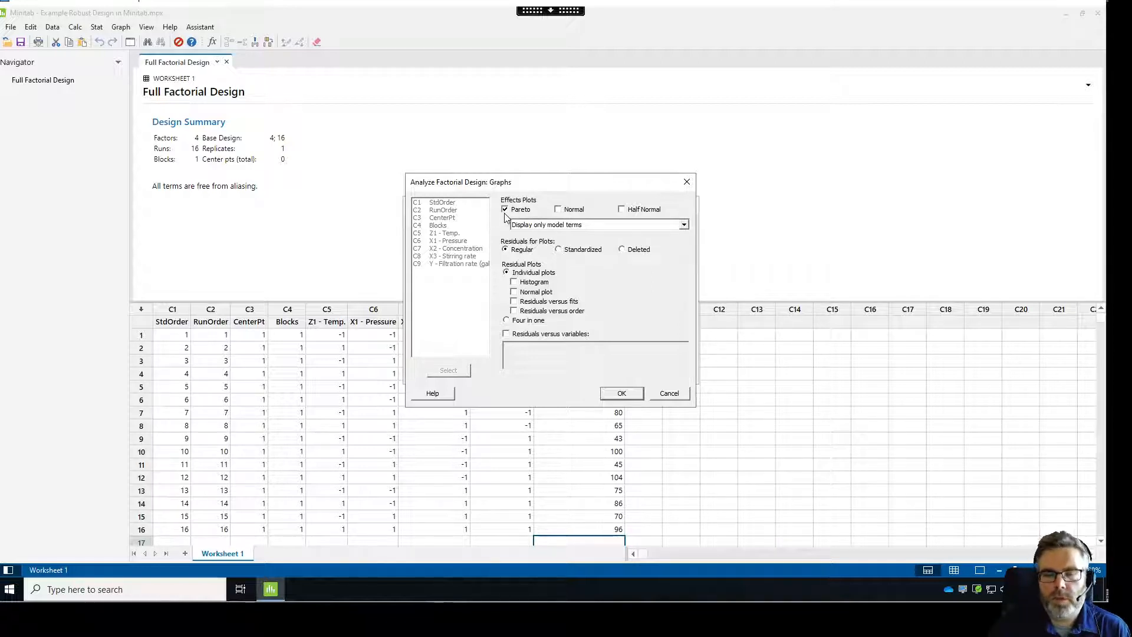
left_click(622, 210)
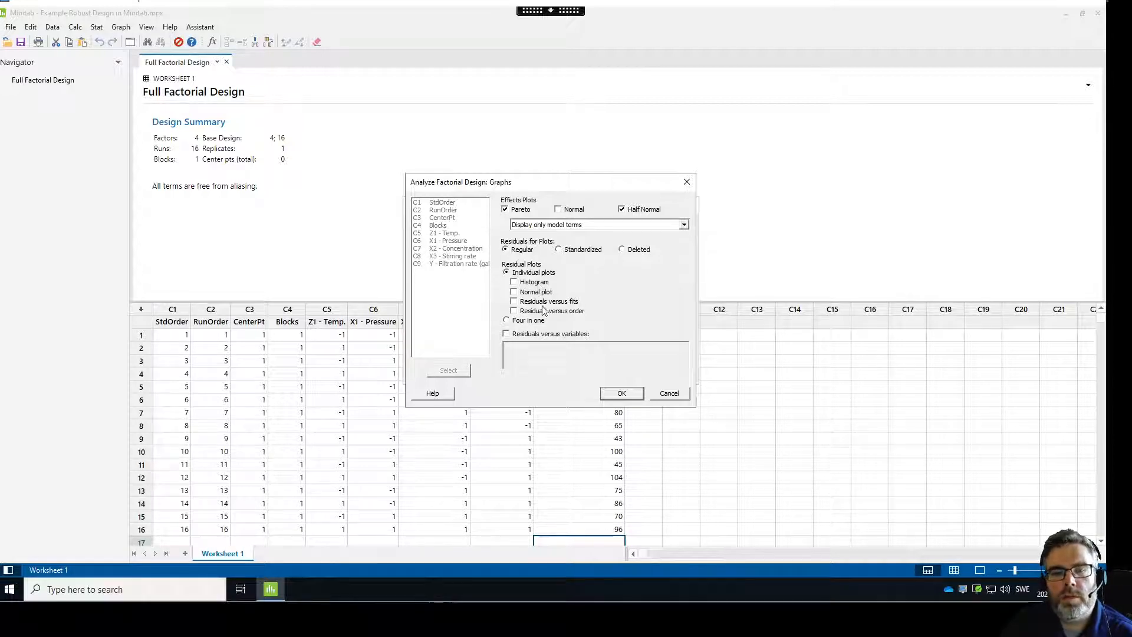
left_click(507, 321)
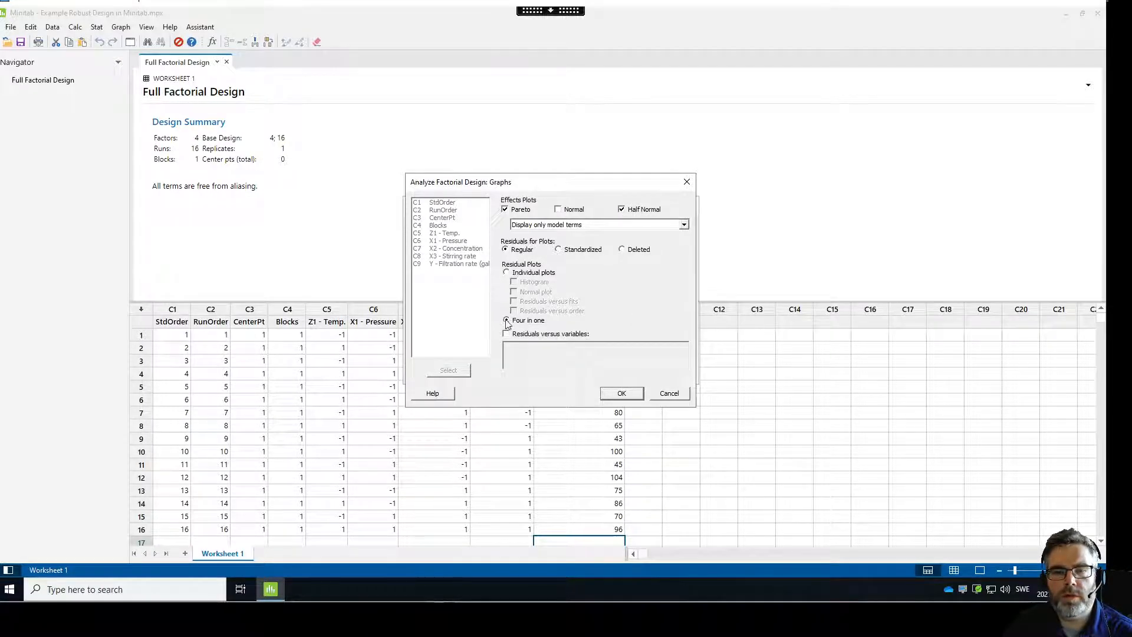
left_click(619, 393)
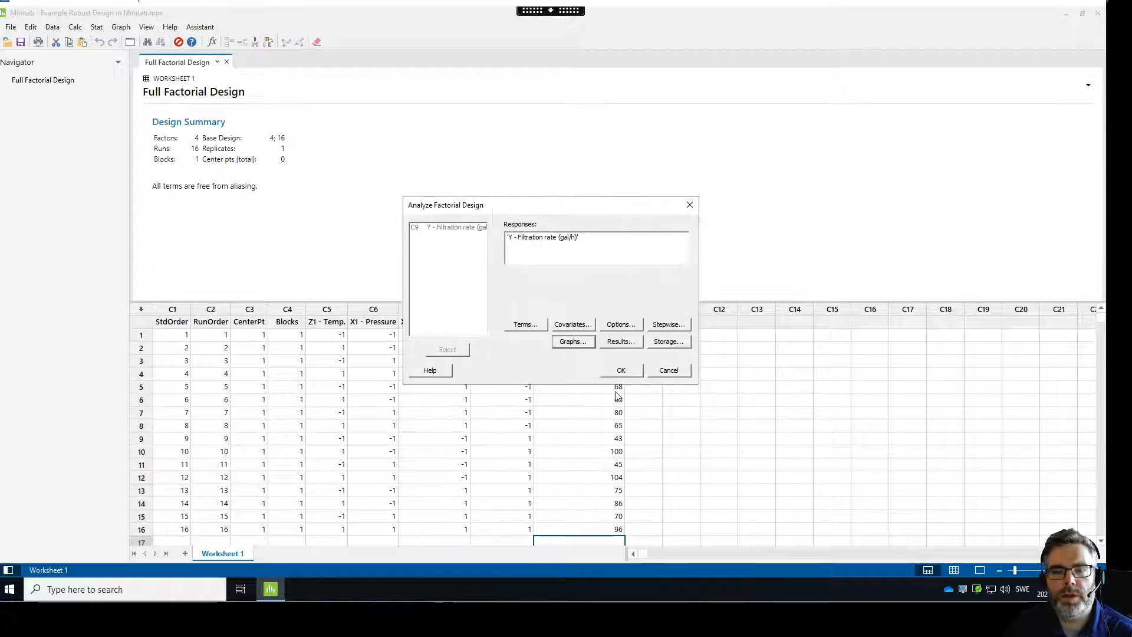
Accept the default results tables, check the storage options without selecting any, and run the factorial analysis
left_click(617, 343)
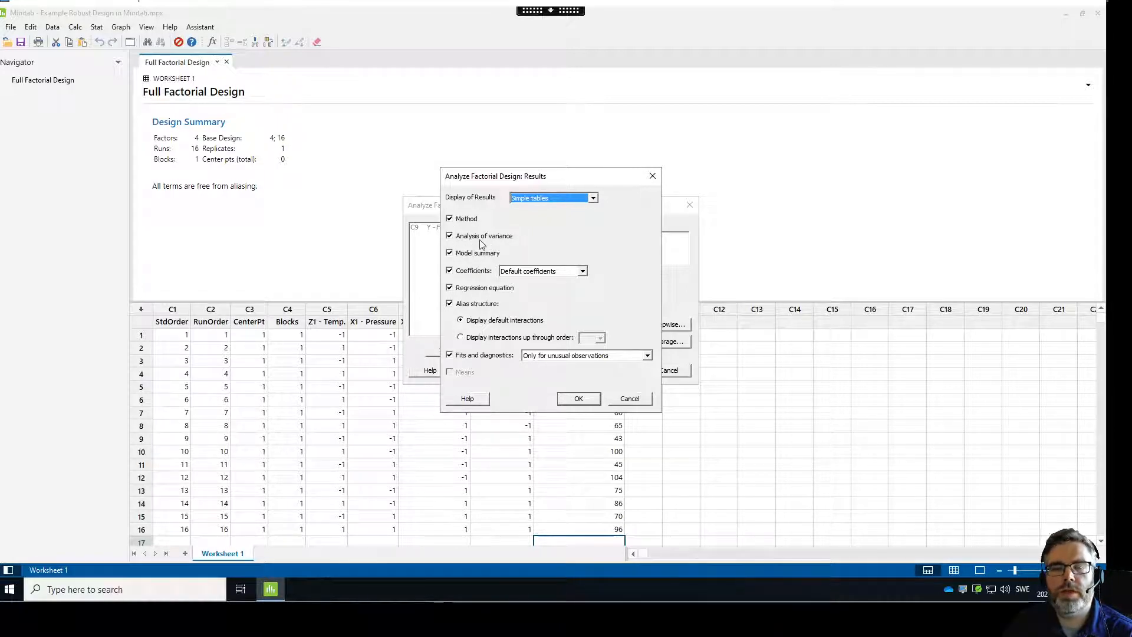
left_click(596, 400)
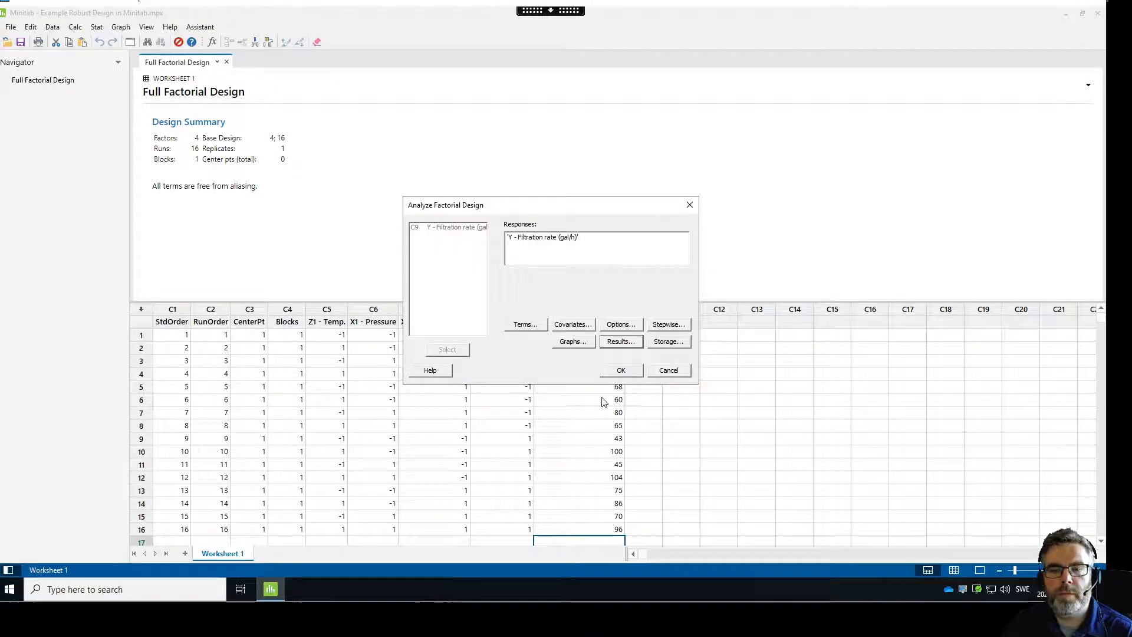
left_click(664, 349)
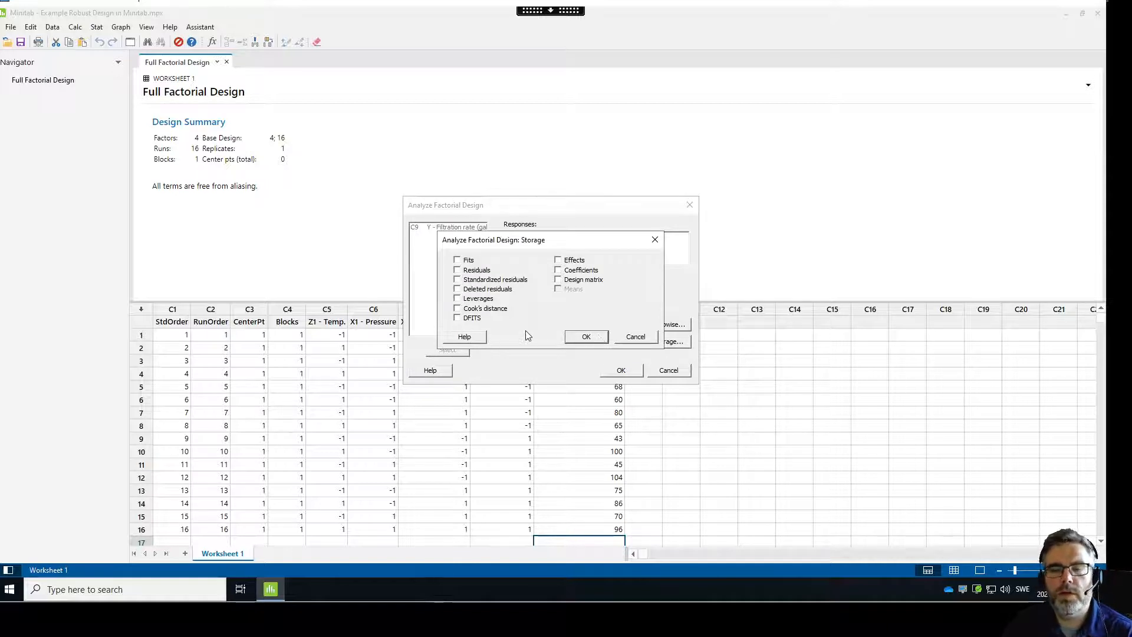
left_click(637, 338)
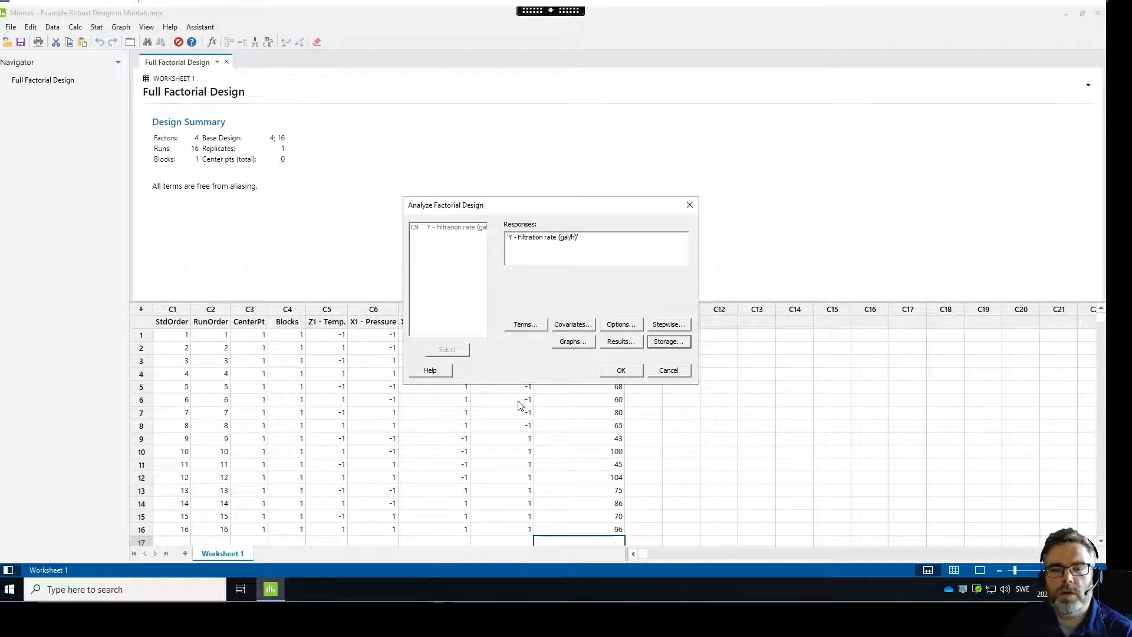
left_click(626, 371)
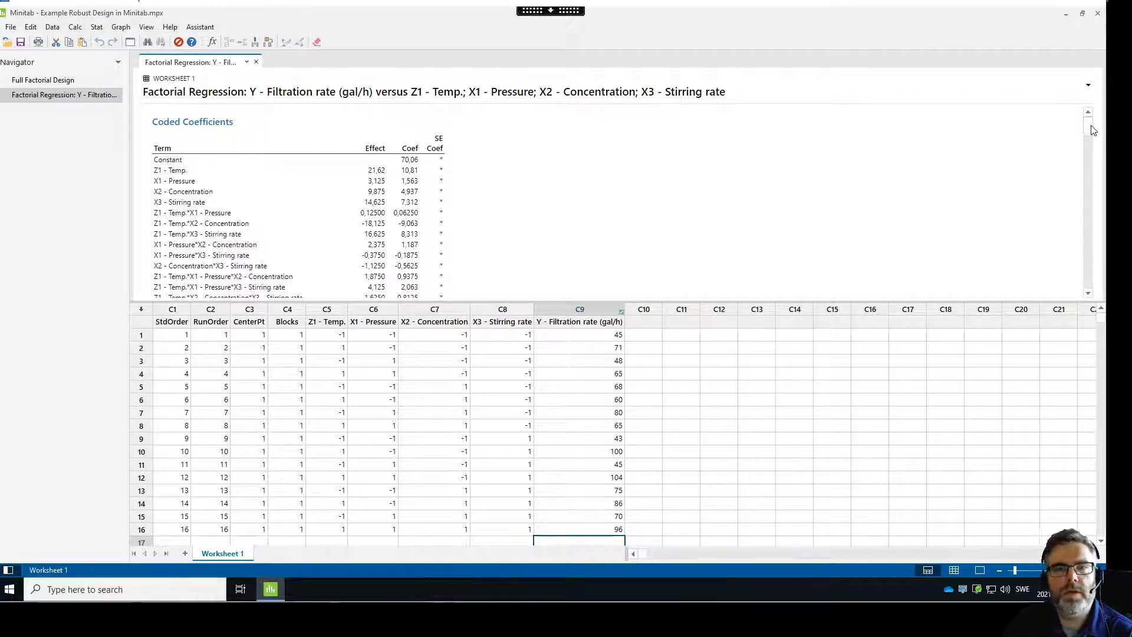
Examine the coded coefficients, model summary, analysis of variance and uncoded regression equation in the factorial regression output
left_click_drag(1090, 126, 1091, 126)
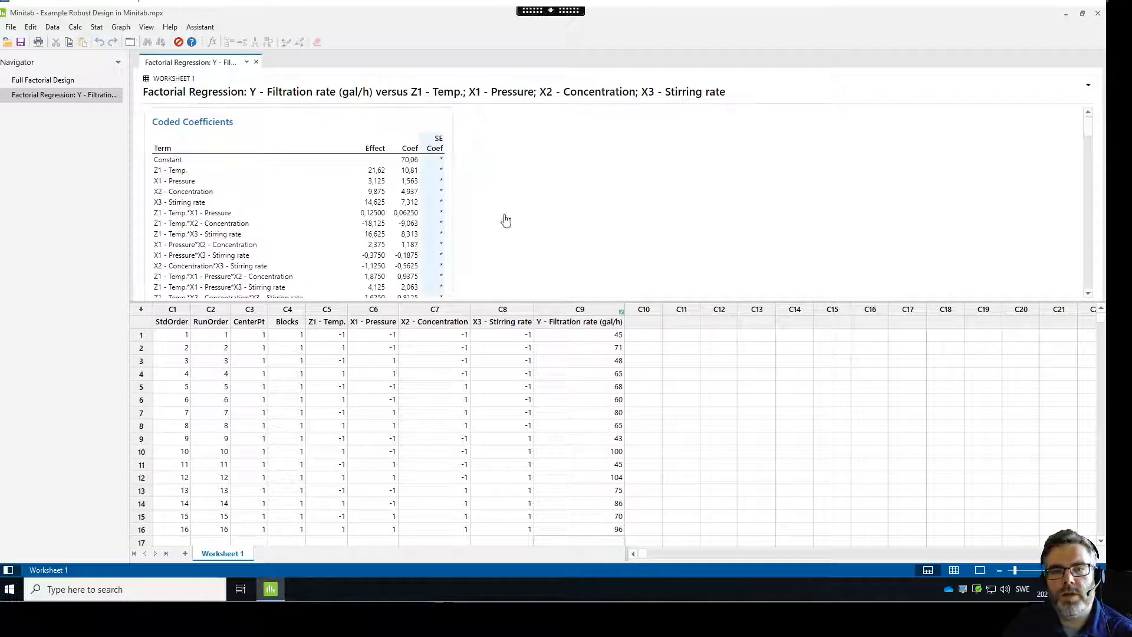
mouse_move(1088, 129)
left_mouse_down()
mouse_move(1084, 146)
mouse_move(1087, 121)
left_mouse_up()
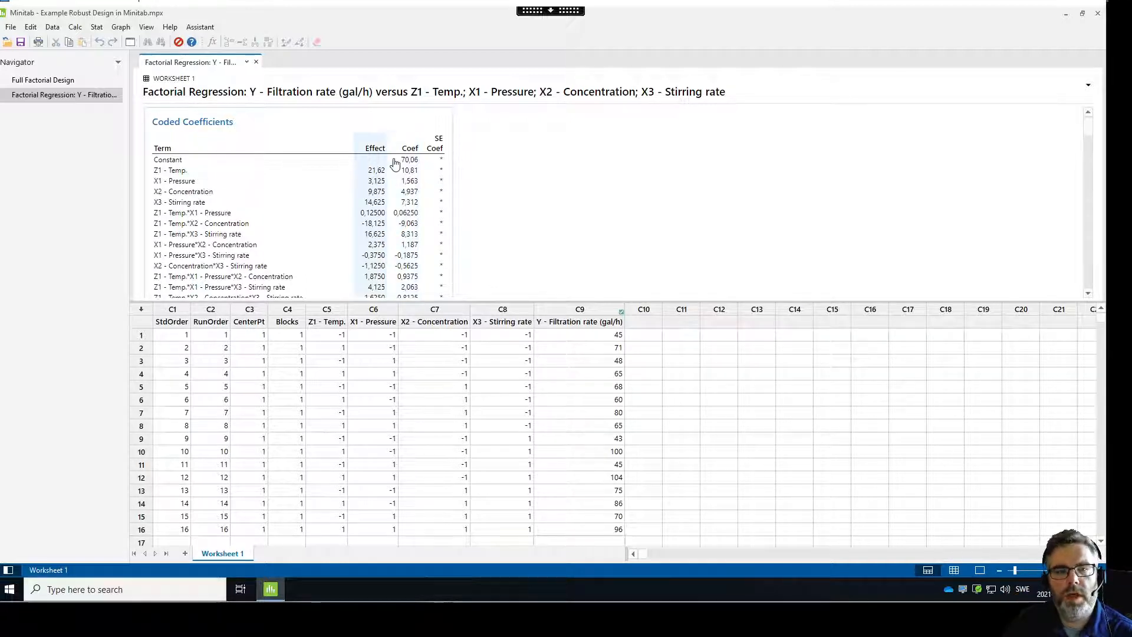
left_click_drag(1087, 133, 1088, 158)
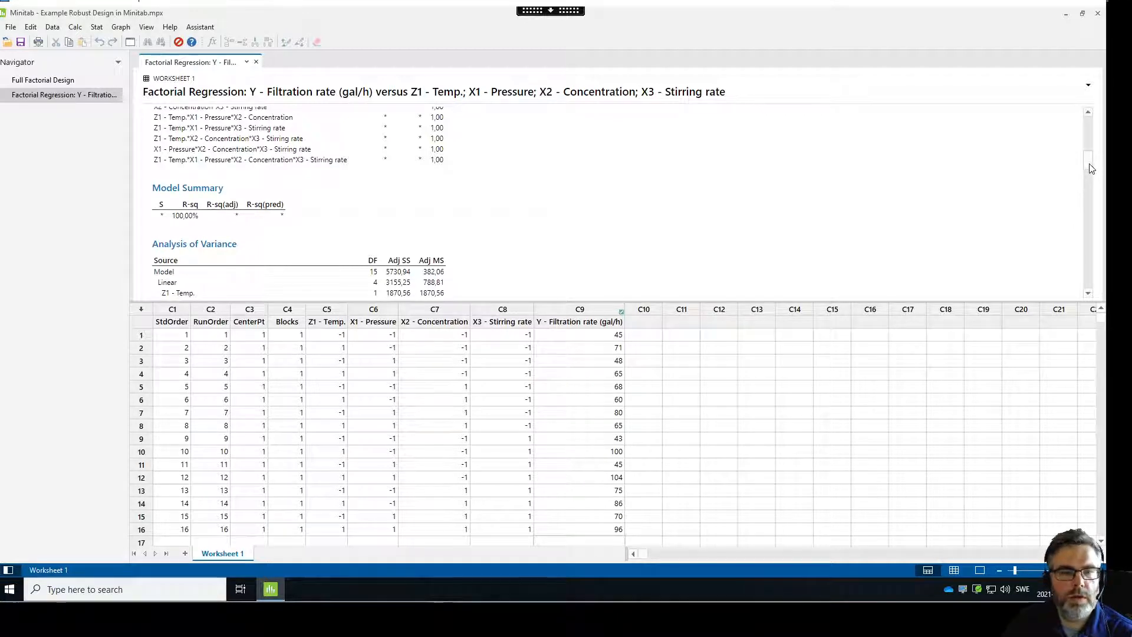
left_click_drag(1090, 167, 1094, 196)
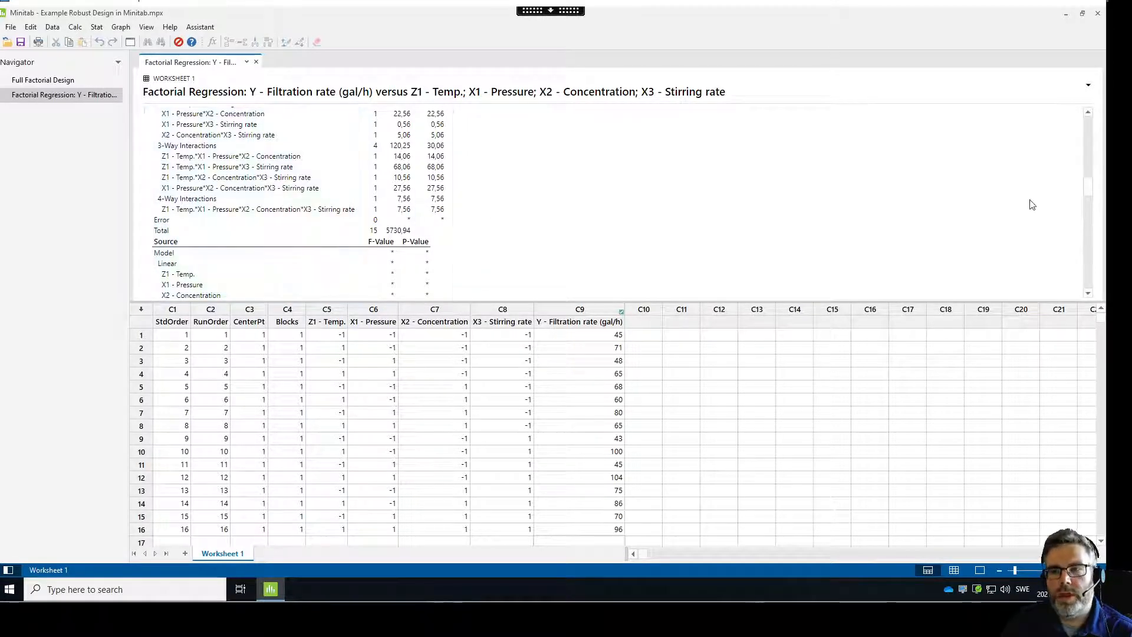
scroll(1089, 197, "down", 1)
left_click_drag(1090, 193, 1084, 224)
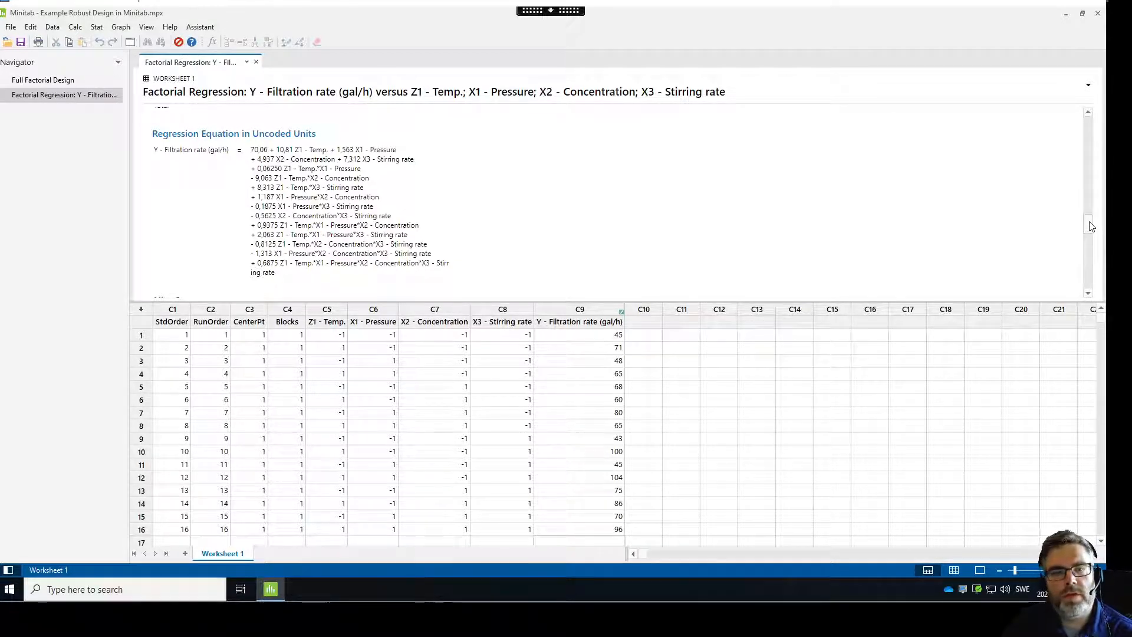
Examine the half normal plot and Pareto chart of the effects, and the note beneath them
left_click_drag(1089, 223, 1092, 270)
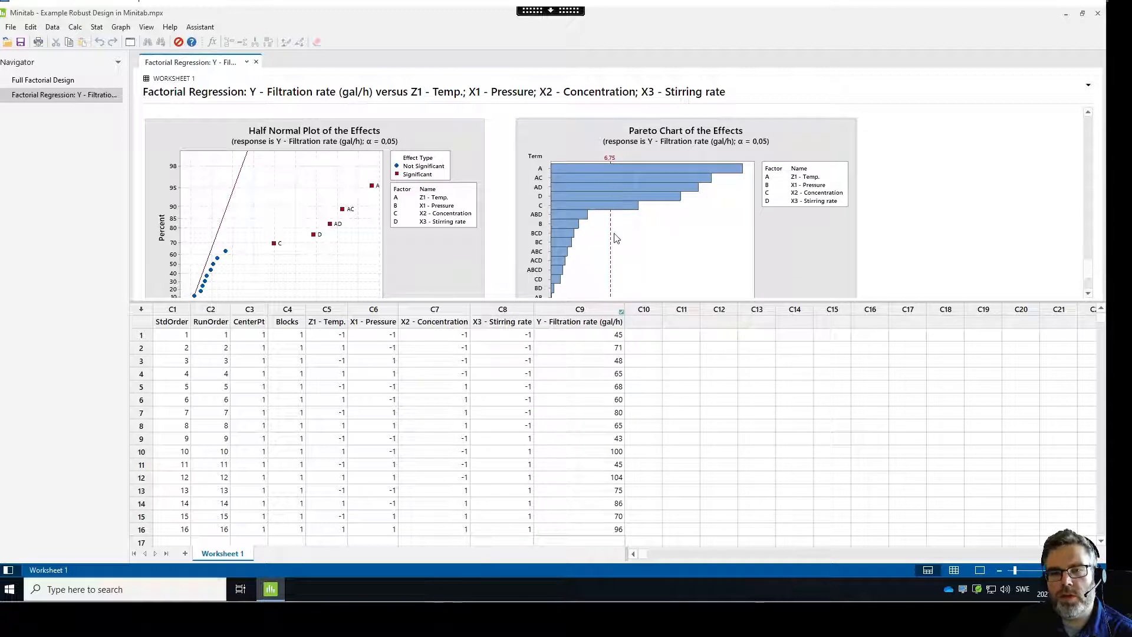
mouse_move(566, 254)
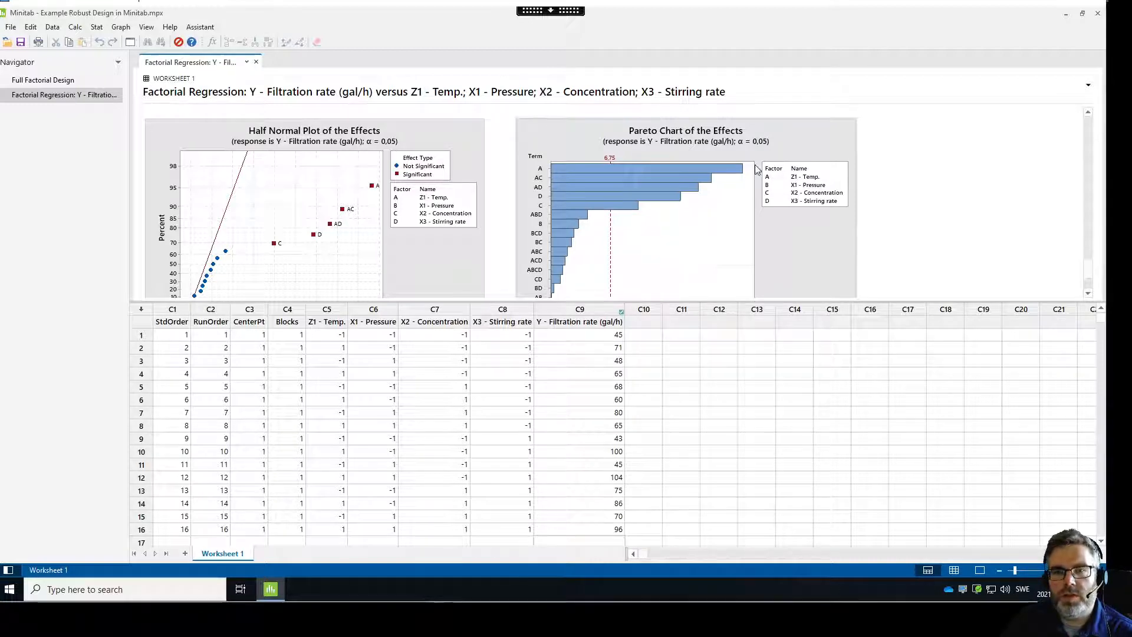
mouse_move(742, 172)
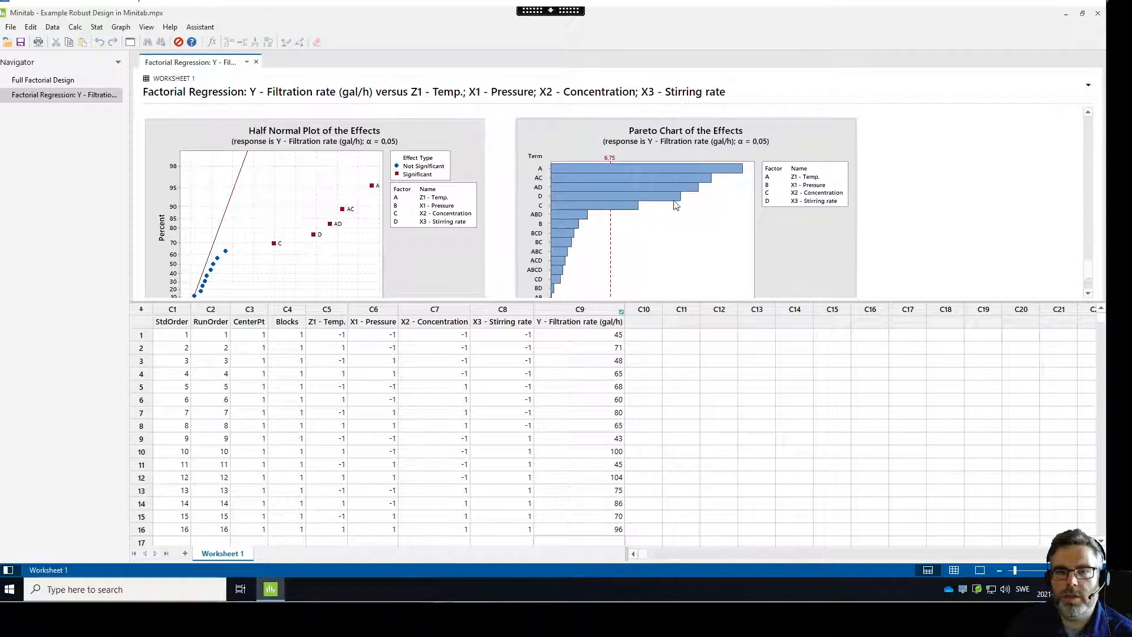
mouse_move(636, 213)
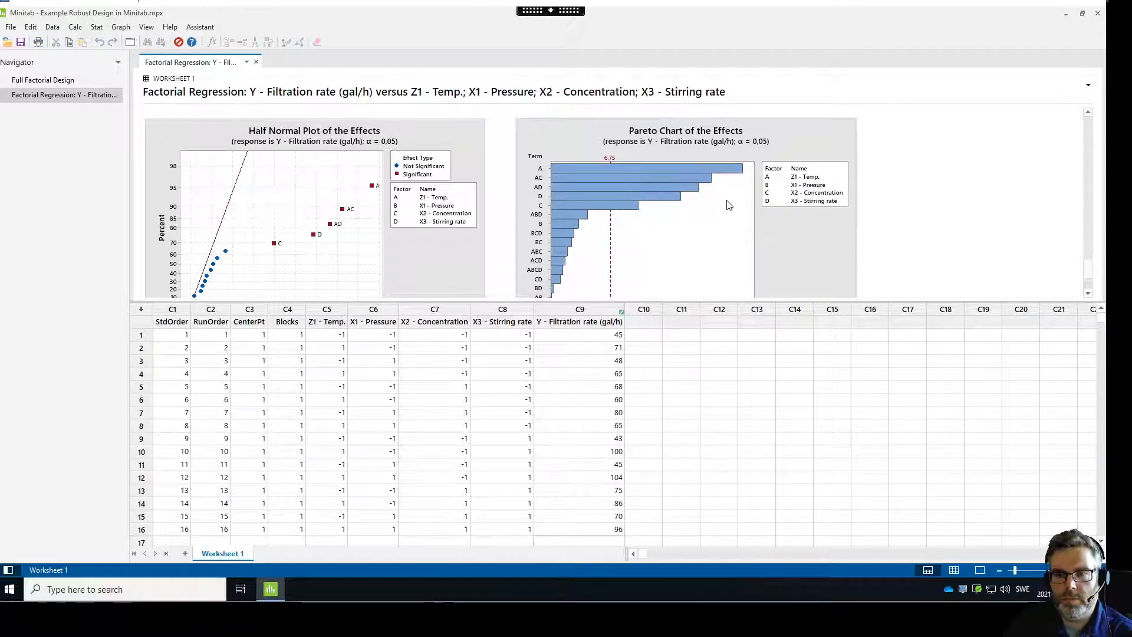
left_click(1088, 157)
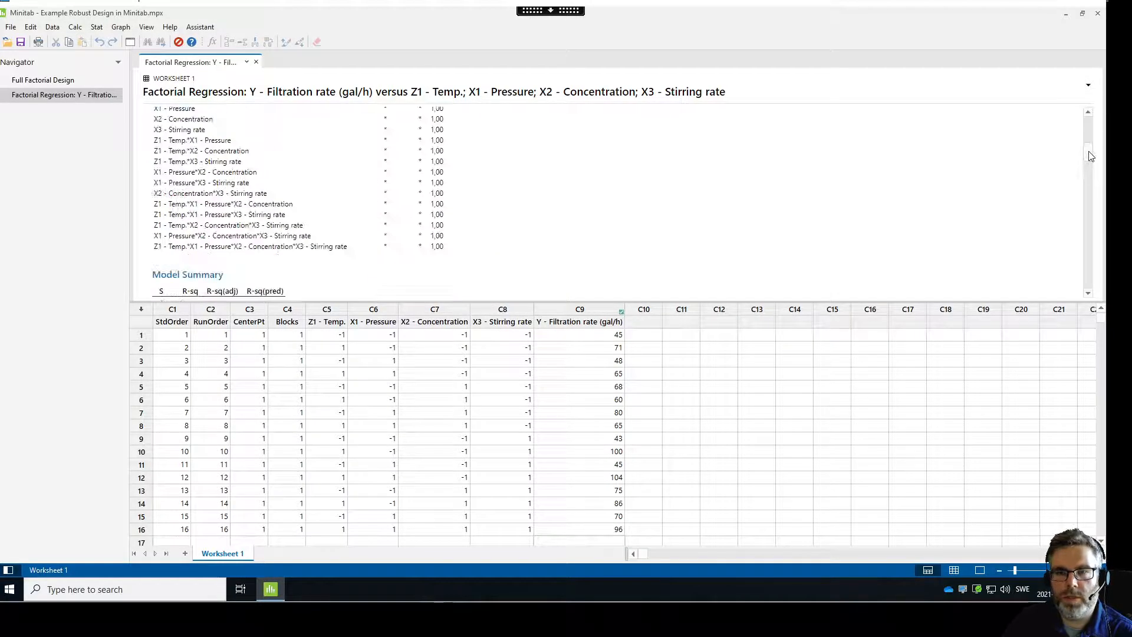
left_click_drag(1089, 153, 1090, 272)
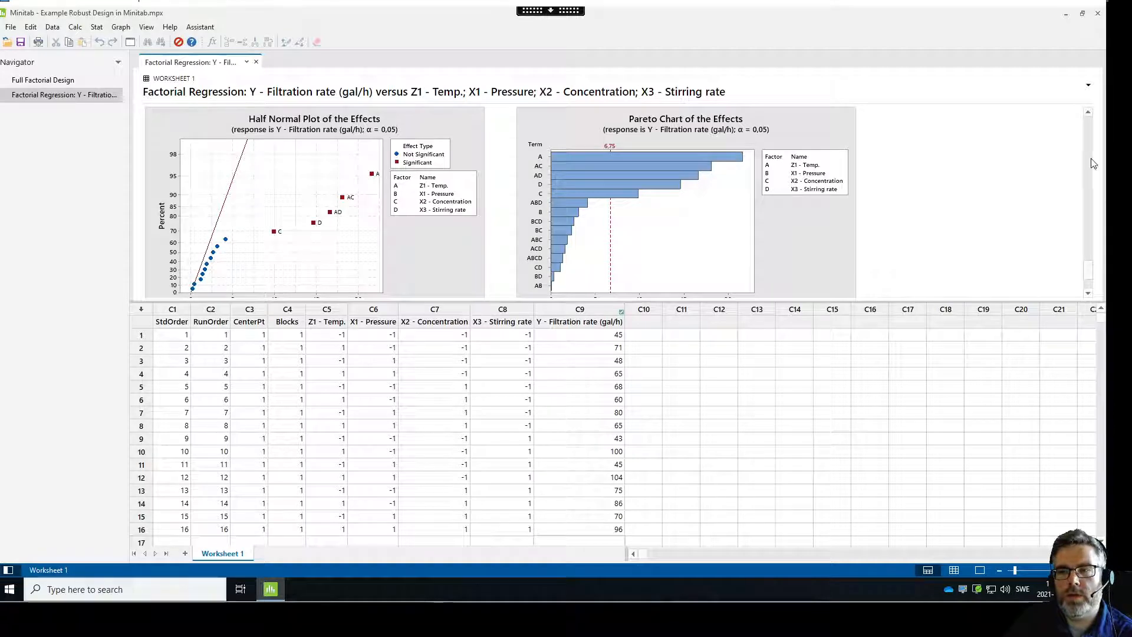
scroll(1091, 278, "down", 2)
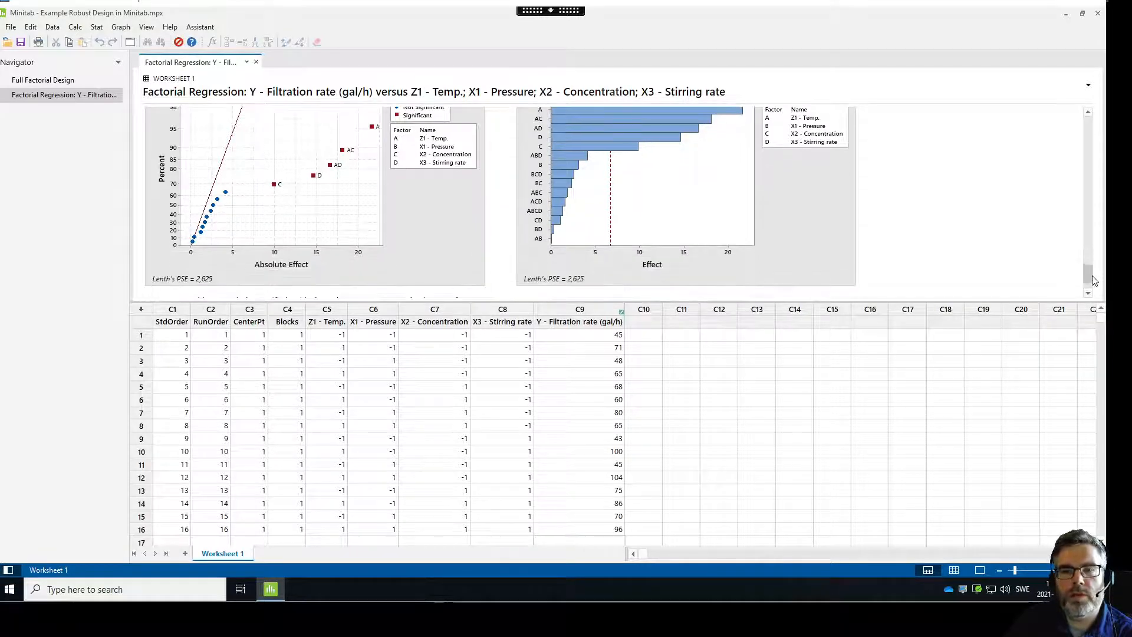
scroll(1093, 278, "up", 1)
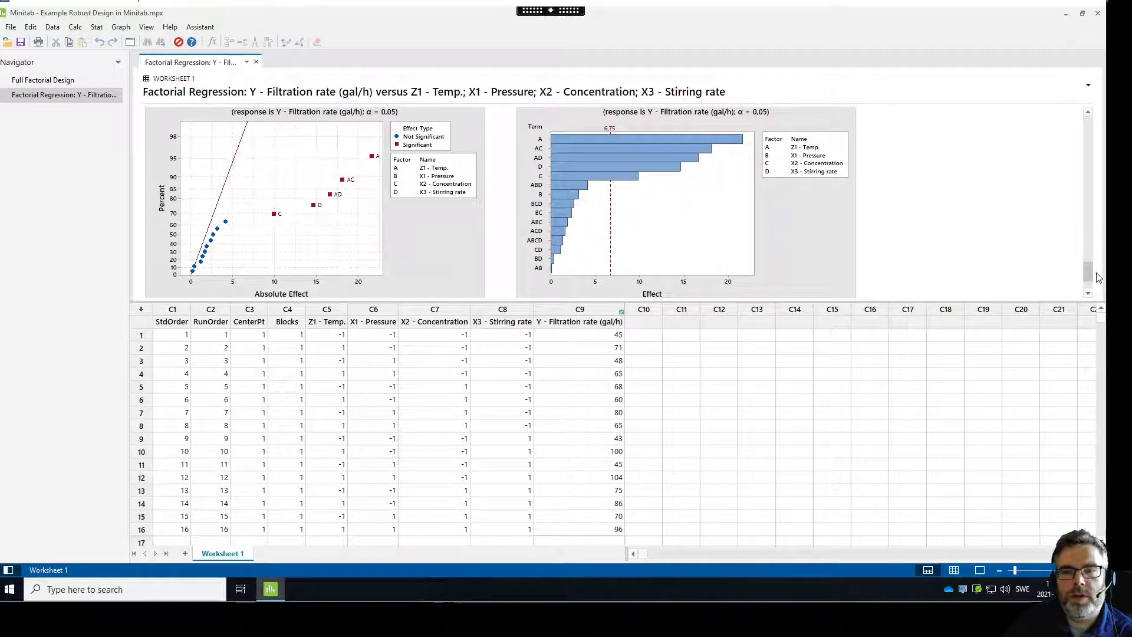
scroll(1098, 278, "down", 3)
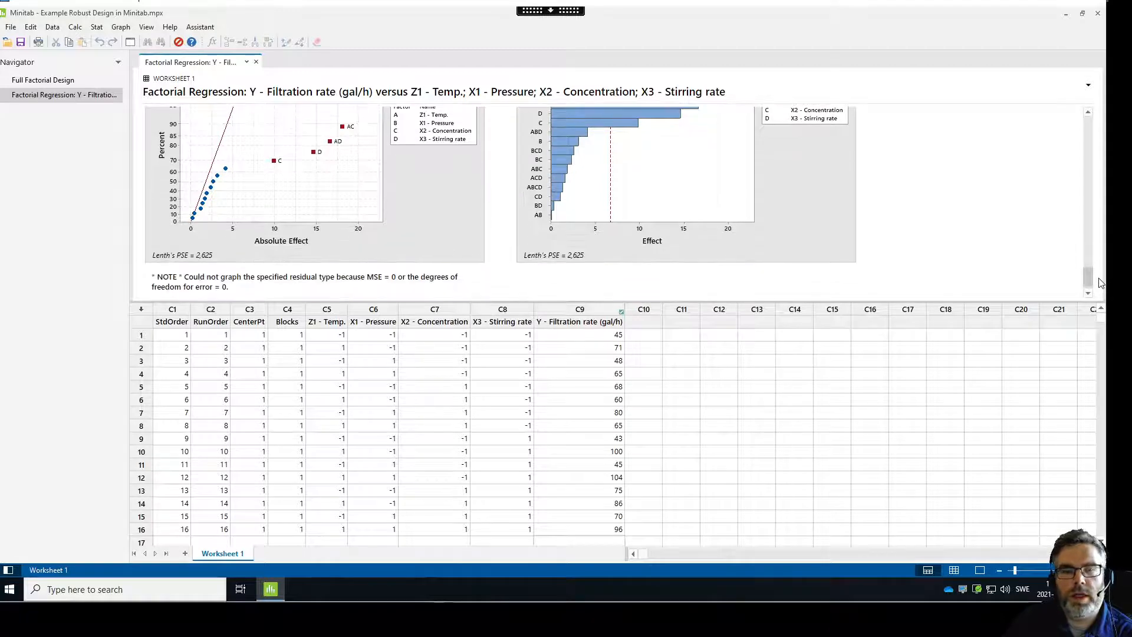
Review which terms stand out as significant in the half normal plot and Pareto chart, comparing them with the alias structure list
scroll(1098, 282, "up", 1)
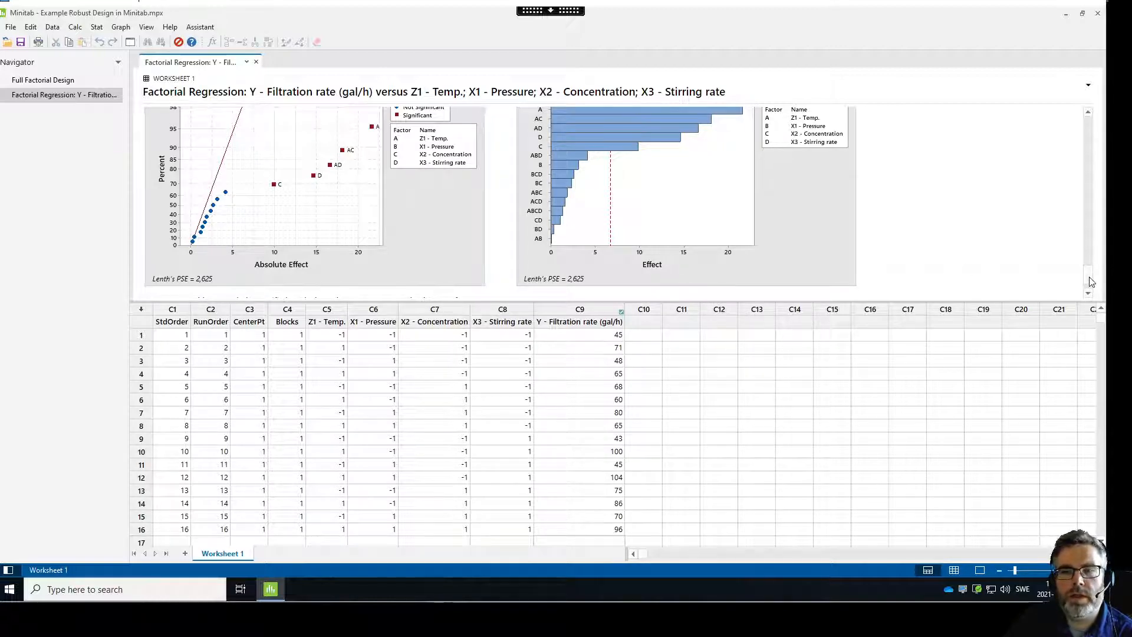
left_click_drag(1090, 277, 1089, 271)
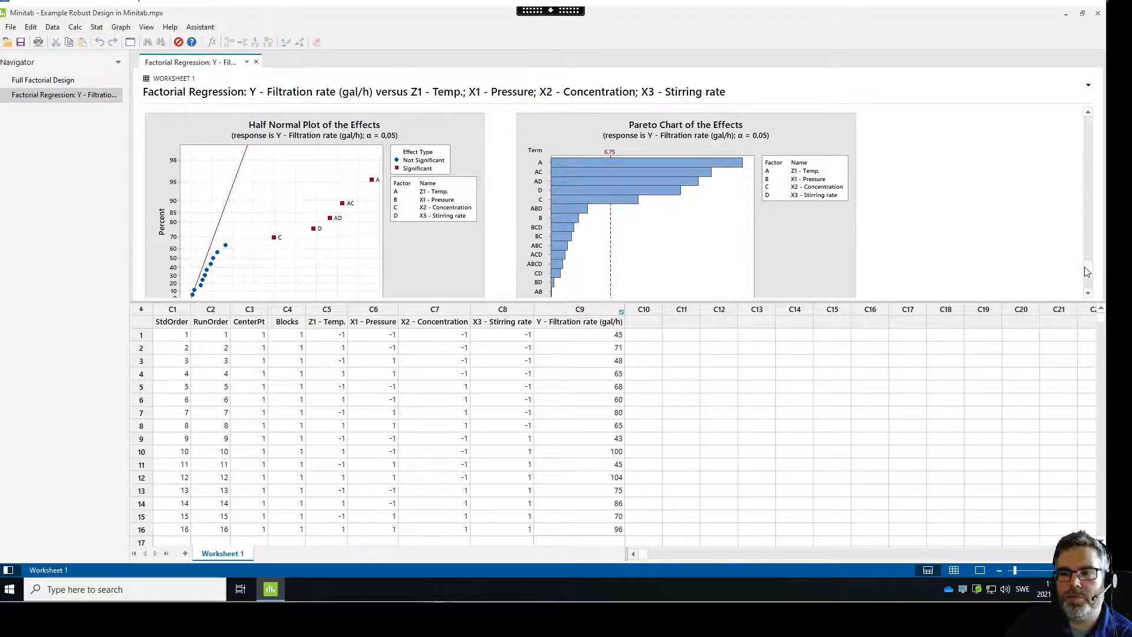
left_click_drag(1087, 270, 1091, 252)
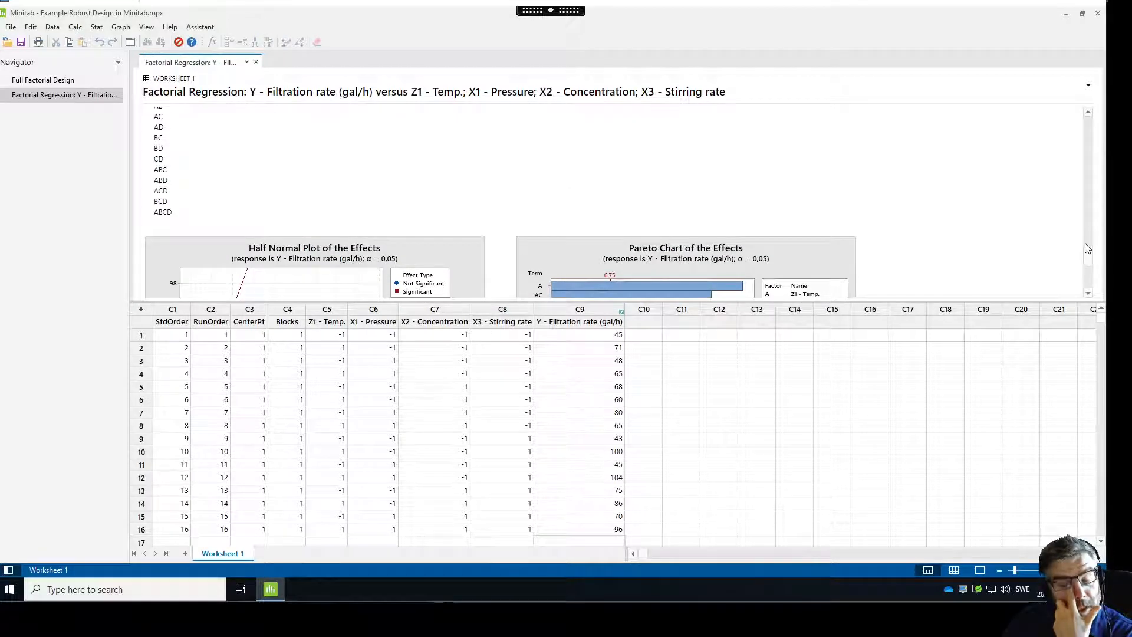
left_click_drag(1089, 260, 1090, 278)
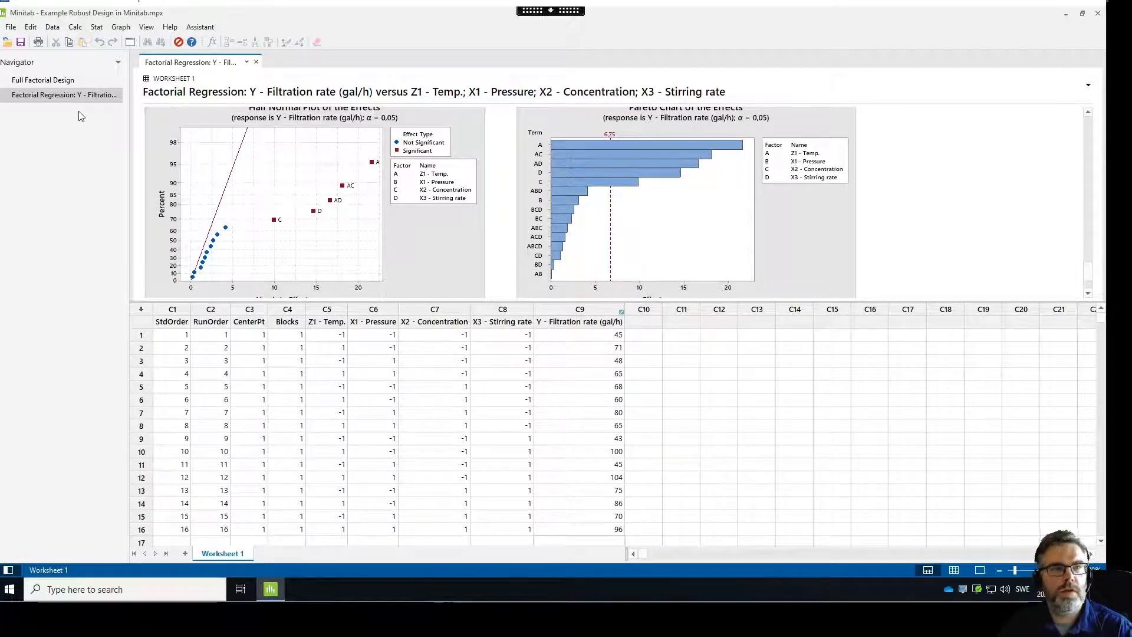
Reopen the factorial design analysis and remove X1 - Pressure and the two-way interactions AB, BC, BD and CD from the model terms
left_click(96, 28)
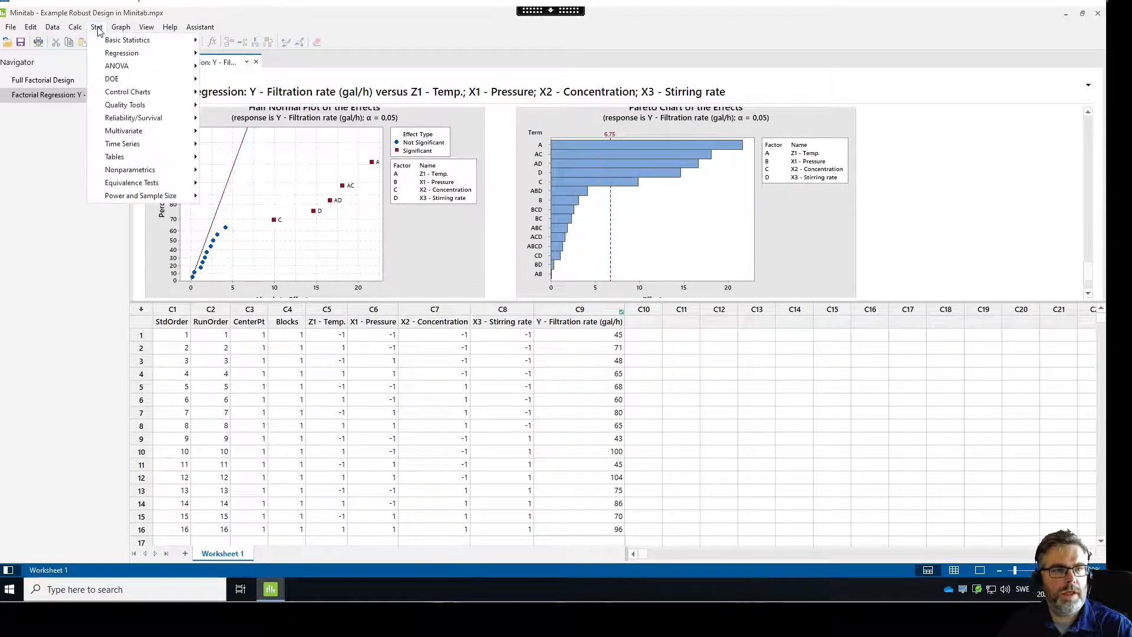
mouse_move(151, 85)
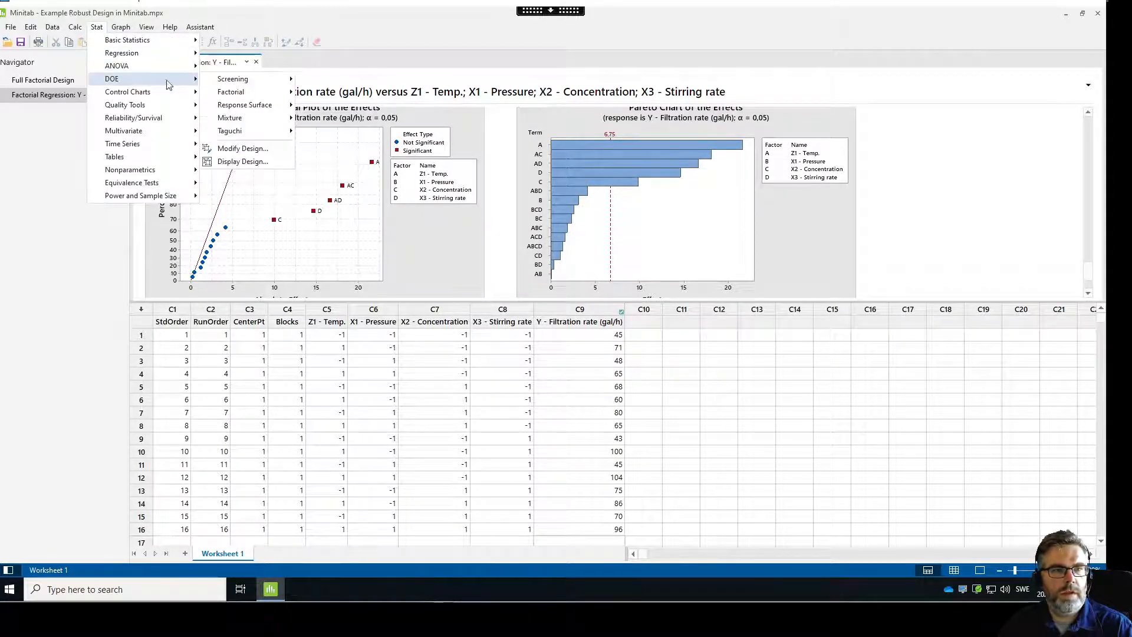
mouse_move(287, 110)
mouse_move(271, 93)
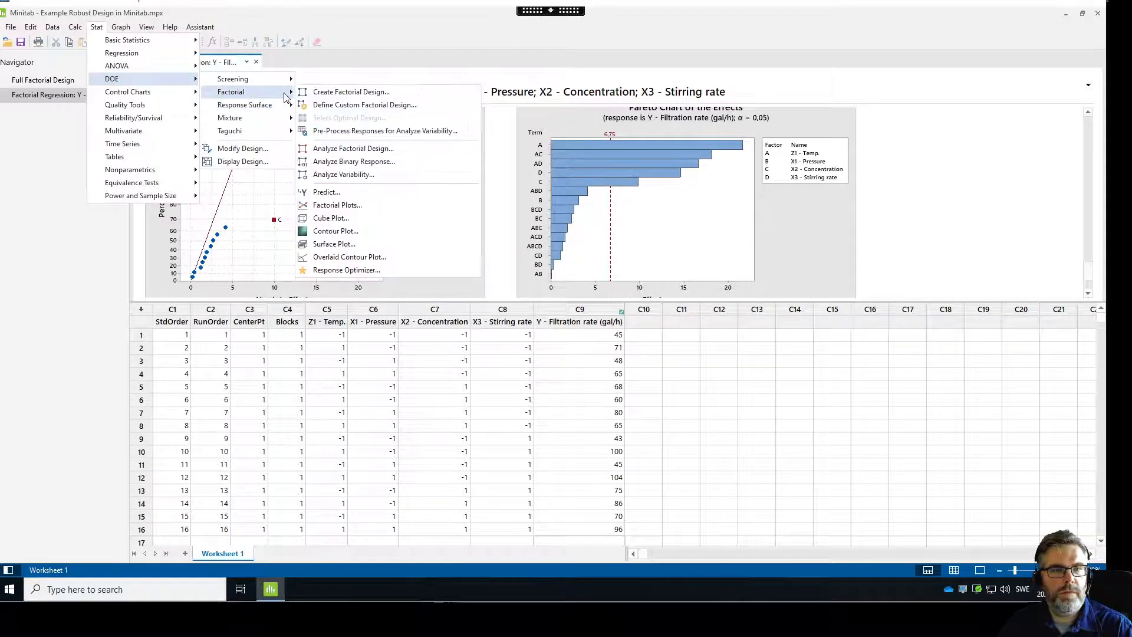
left_click(338, 152)
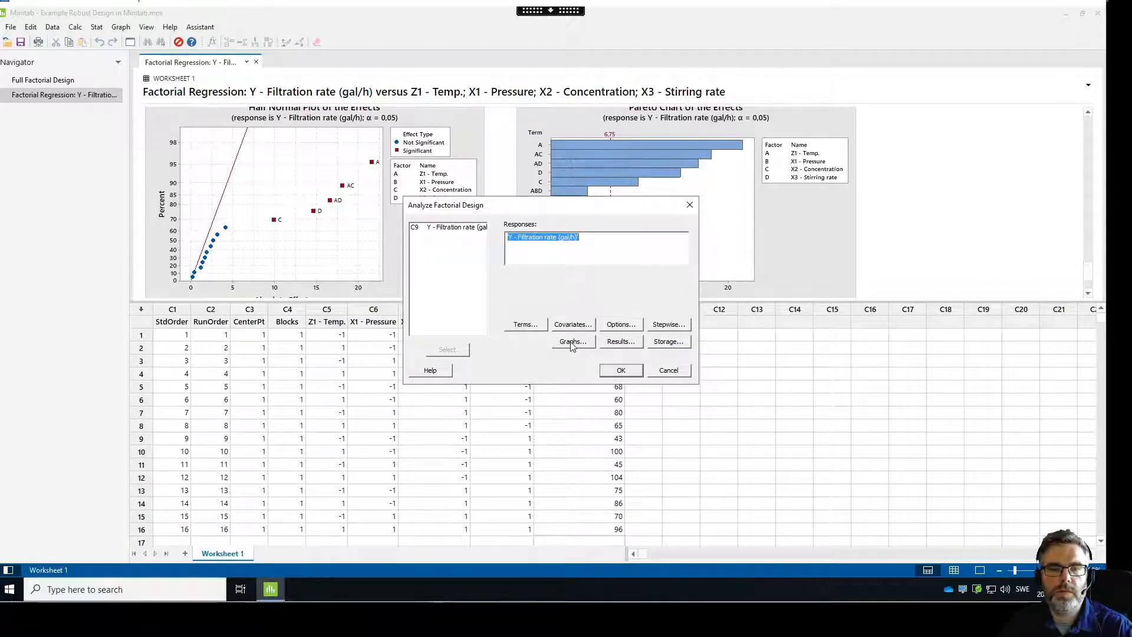
left_click(532, 328)
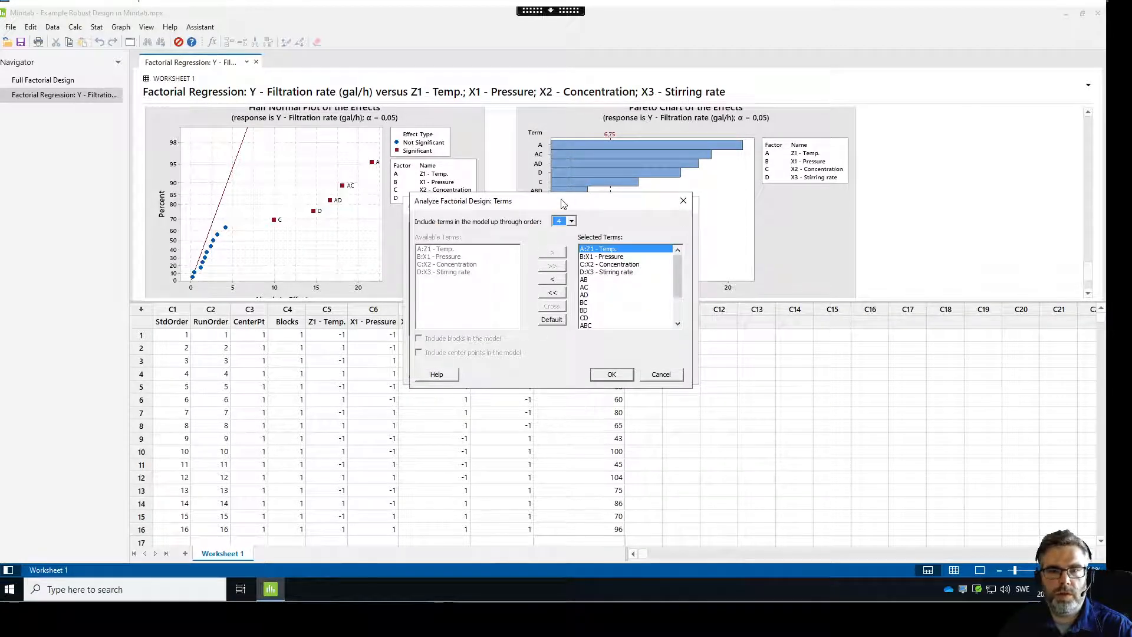
left_click_drag(561, 200, 654, 216)
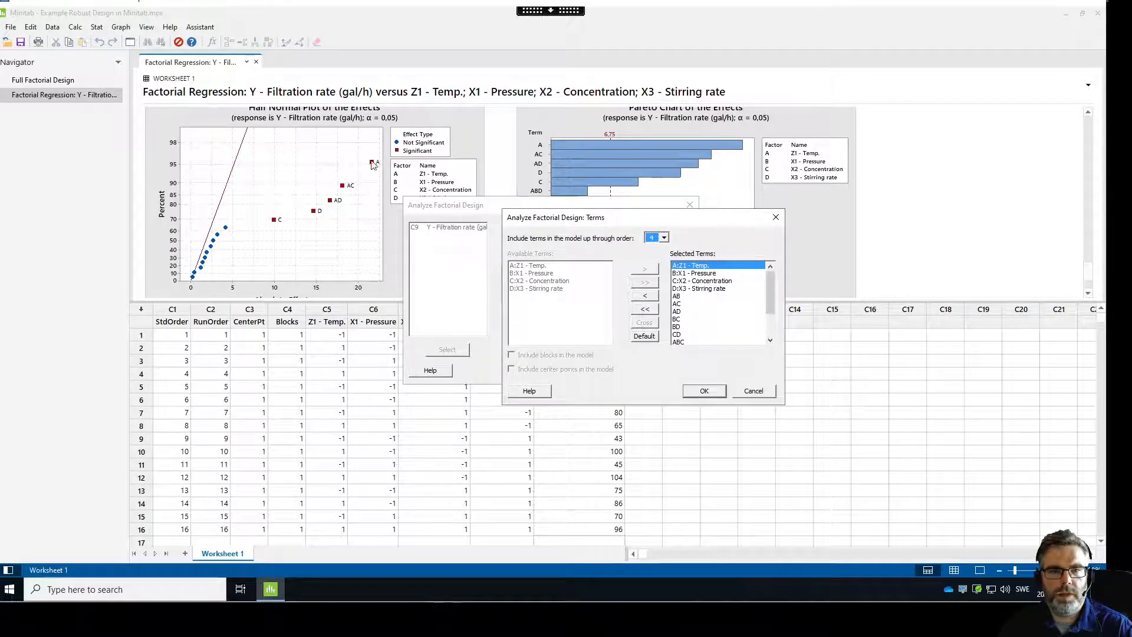
double_click(684, 274)
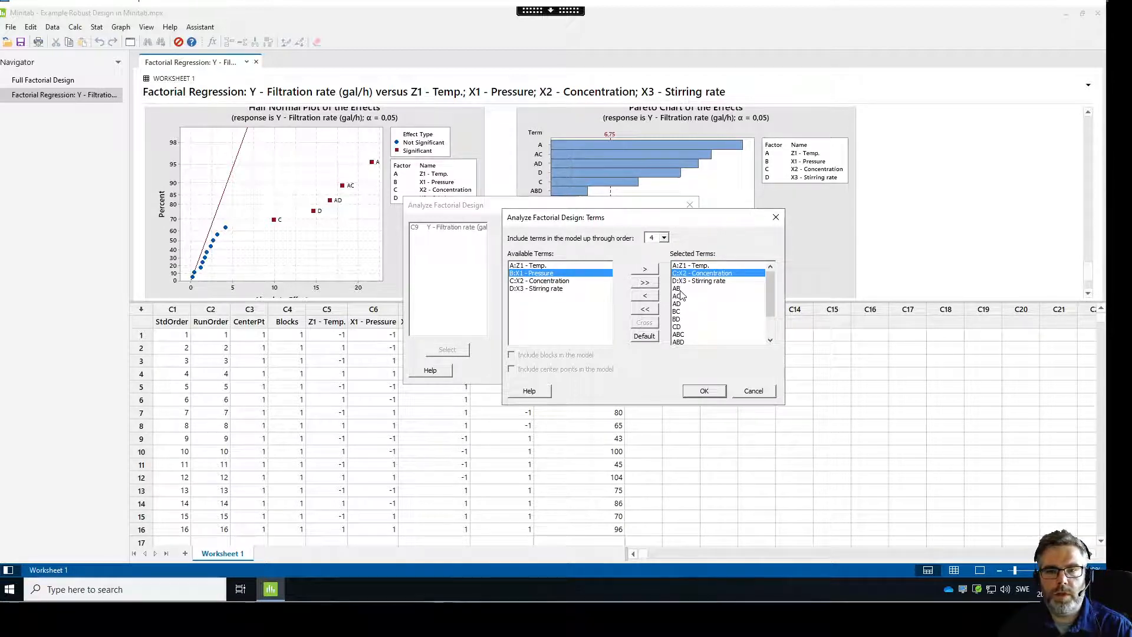
double_click(678, 289)
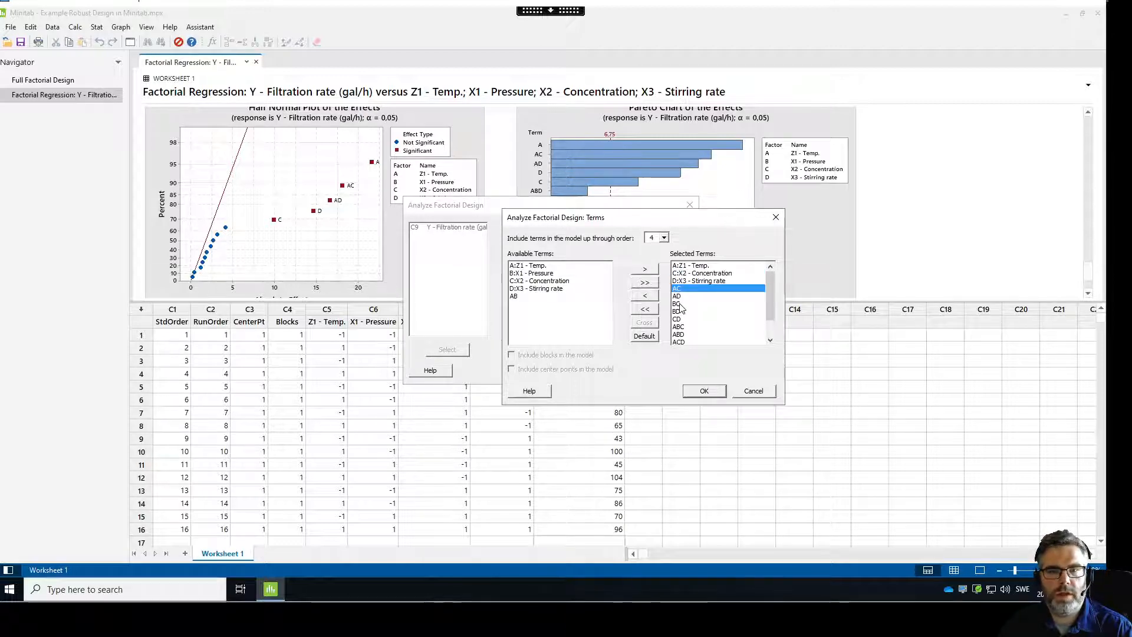
left_click(677, 304)
double_click(678, 304)
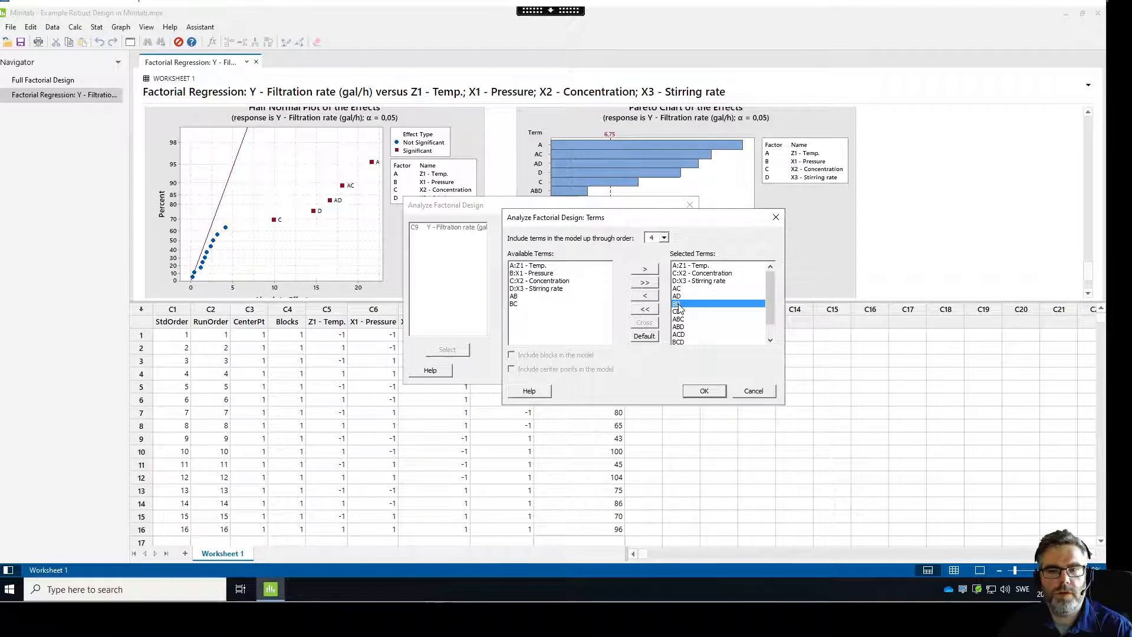
double_click(678, 304)
double_click(678, 304)
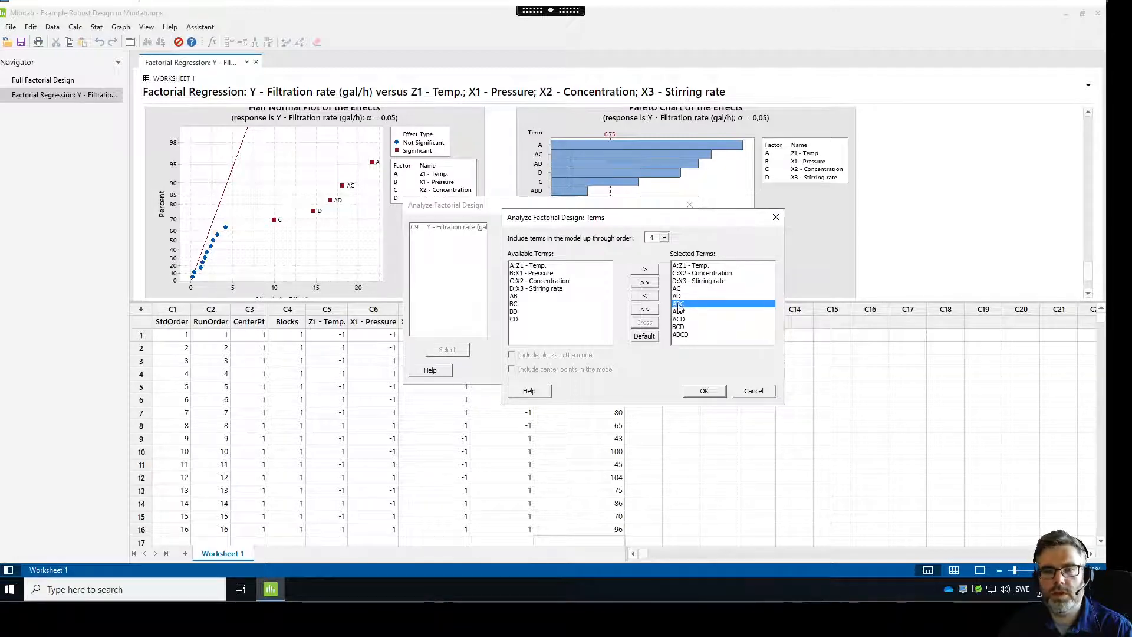
Remove the interactions ABC, ABD, ACD, BCD and ABCD from the selected terms and accept the reduced model
double_click(678, 304)
double_click(679, 304)
double_click(679, 304)
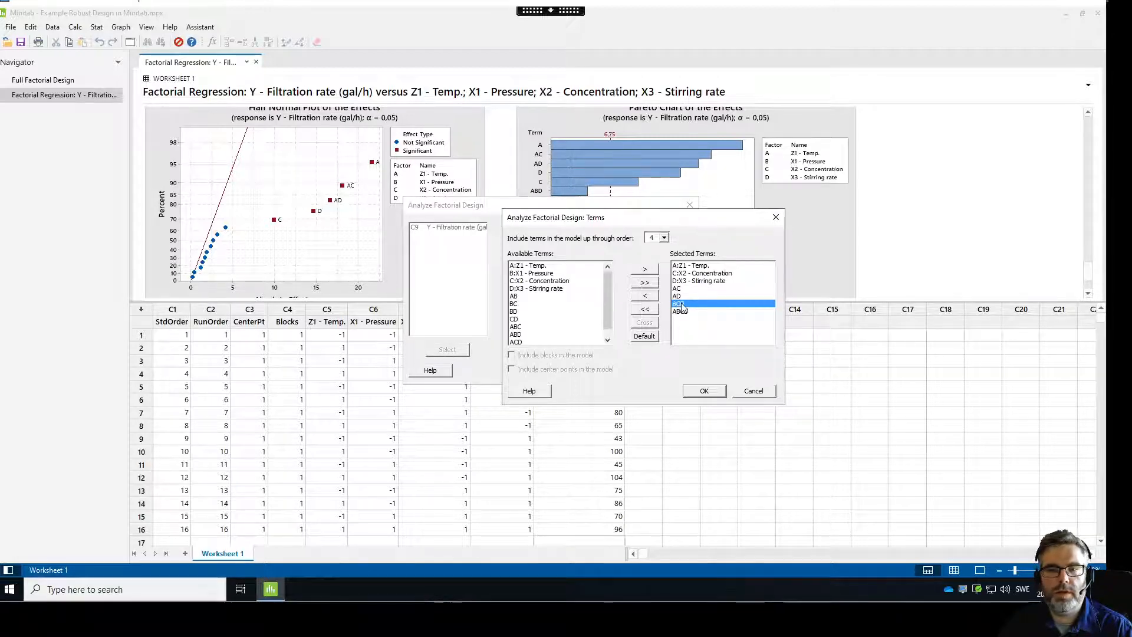
double_click(679, 304)
double_click(681, 305)
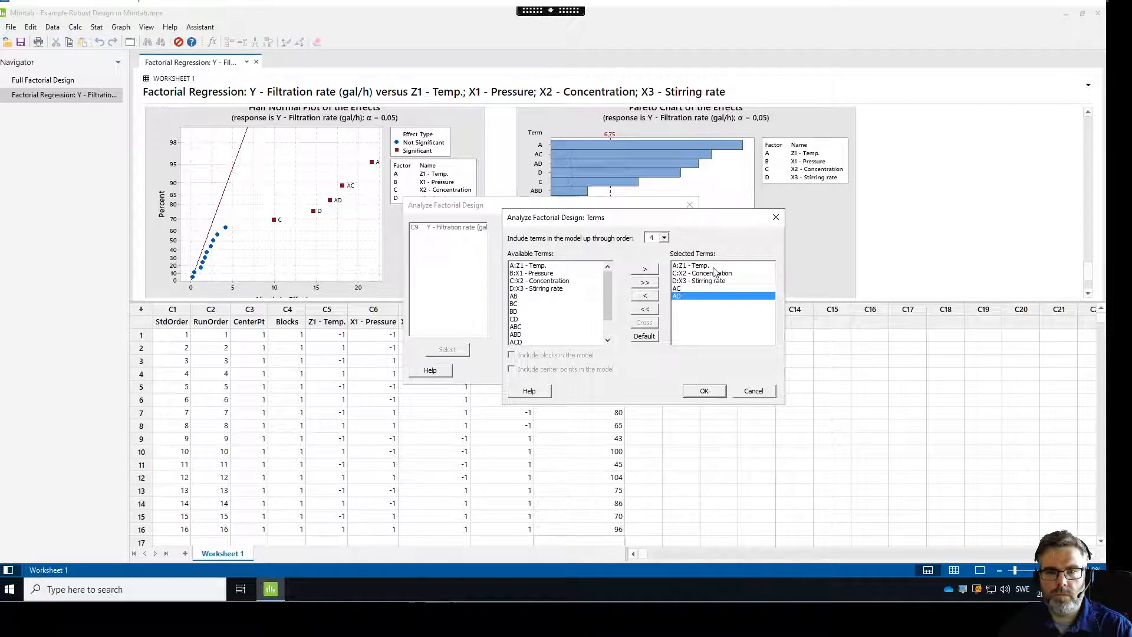
left_click(707, 390)
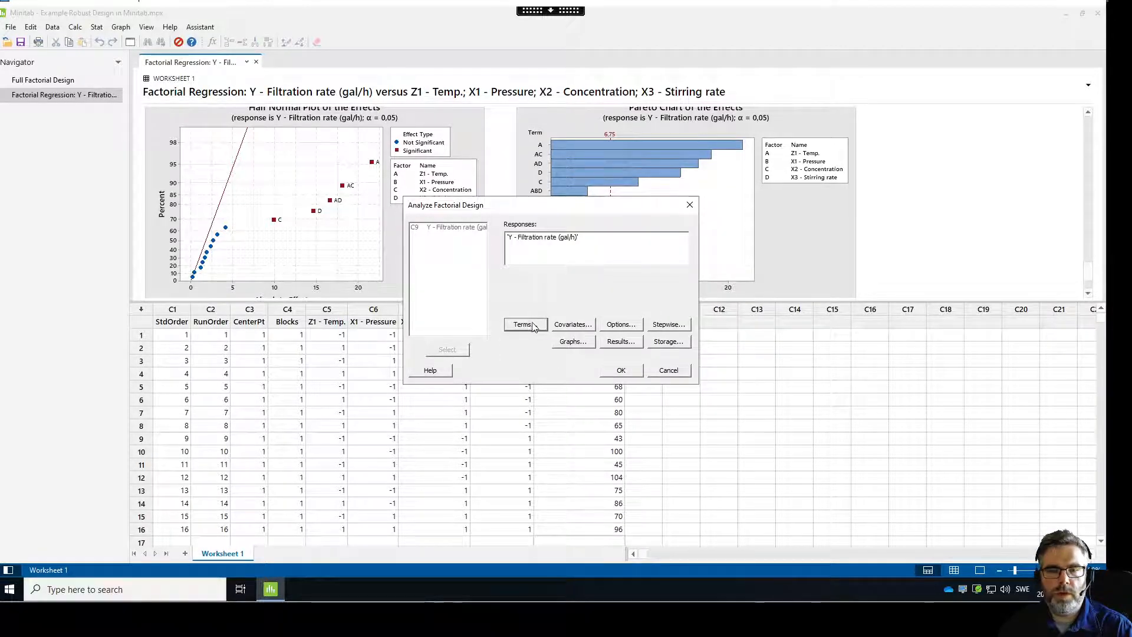
Leave covariates empty, keep the Pareto, half normal and four-in-one residual plots, and check the results and storage settings without changes
left_click(588, 324)
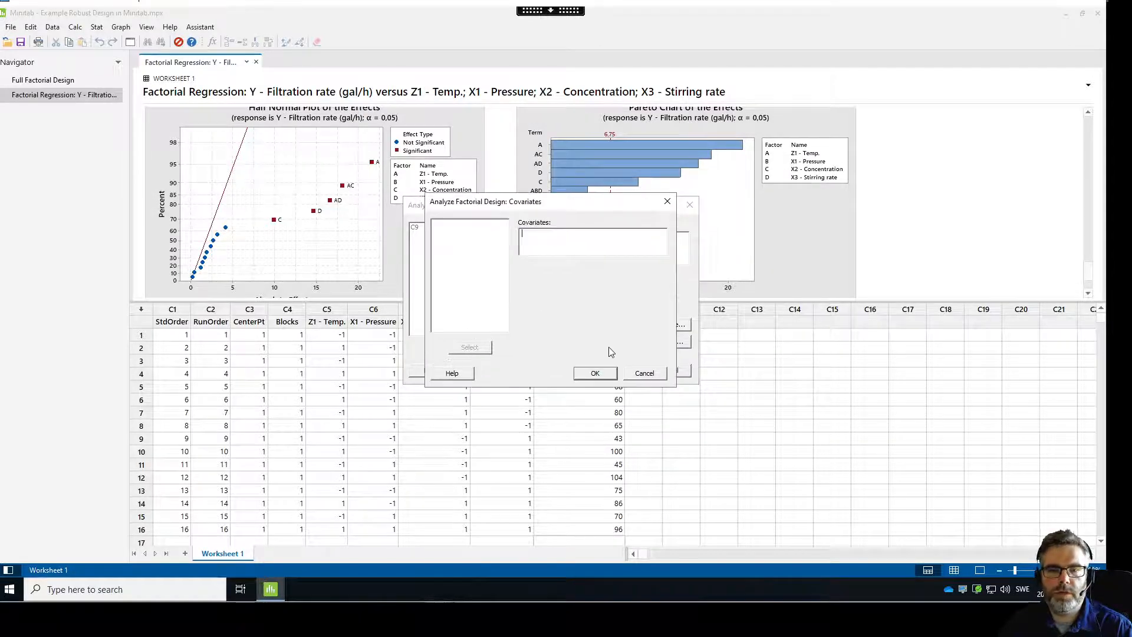
left_click(641, 373)
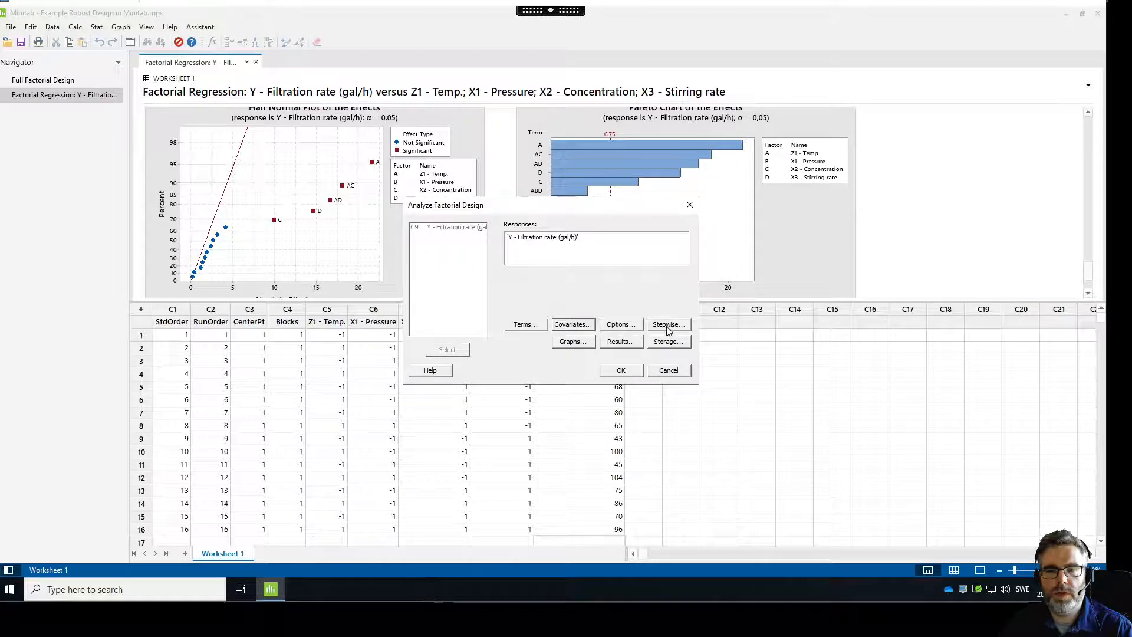
left_click(572, 343)
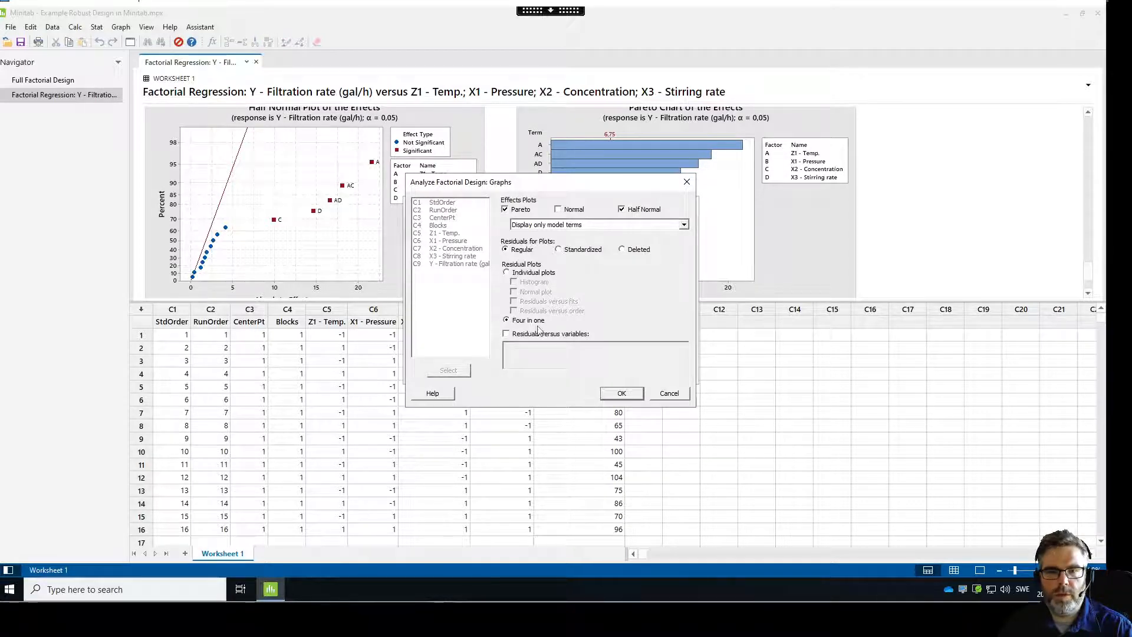
left_click(622, 393)
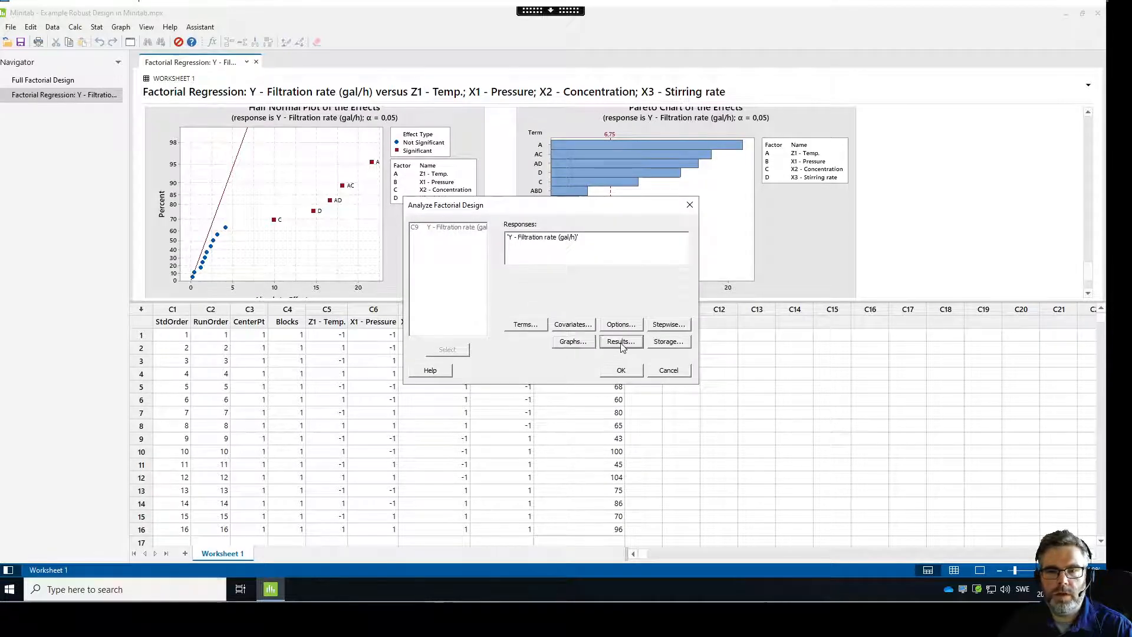
left_click(621, 342)
left_click(628, 398)
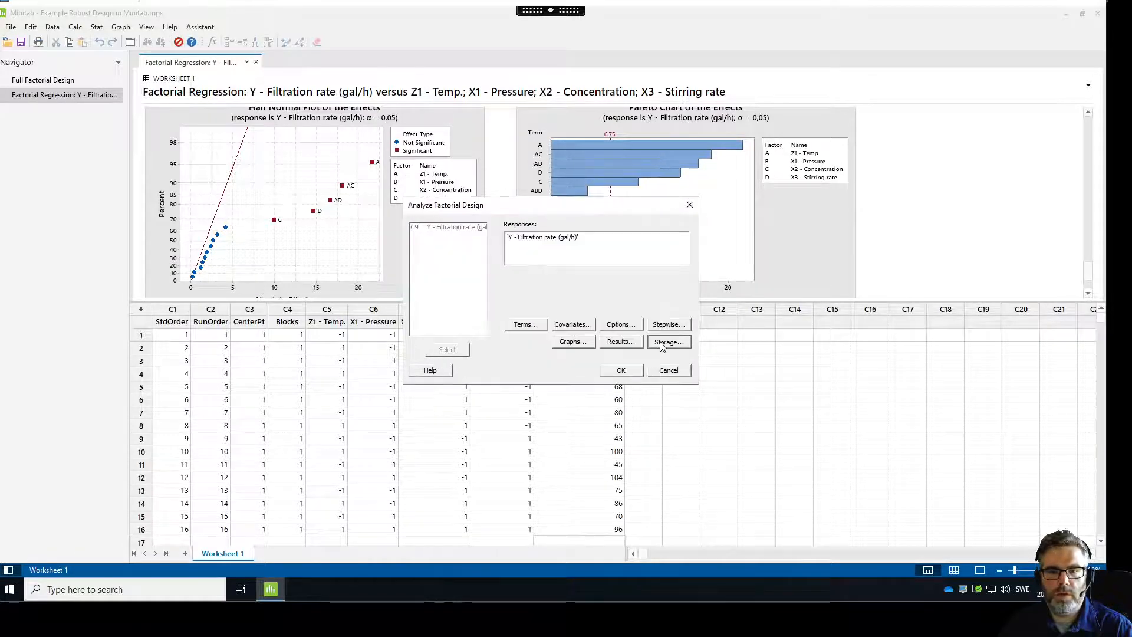
left_click(662, 345)
left_click(642, 339)
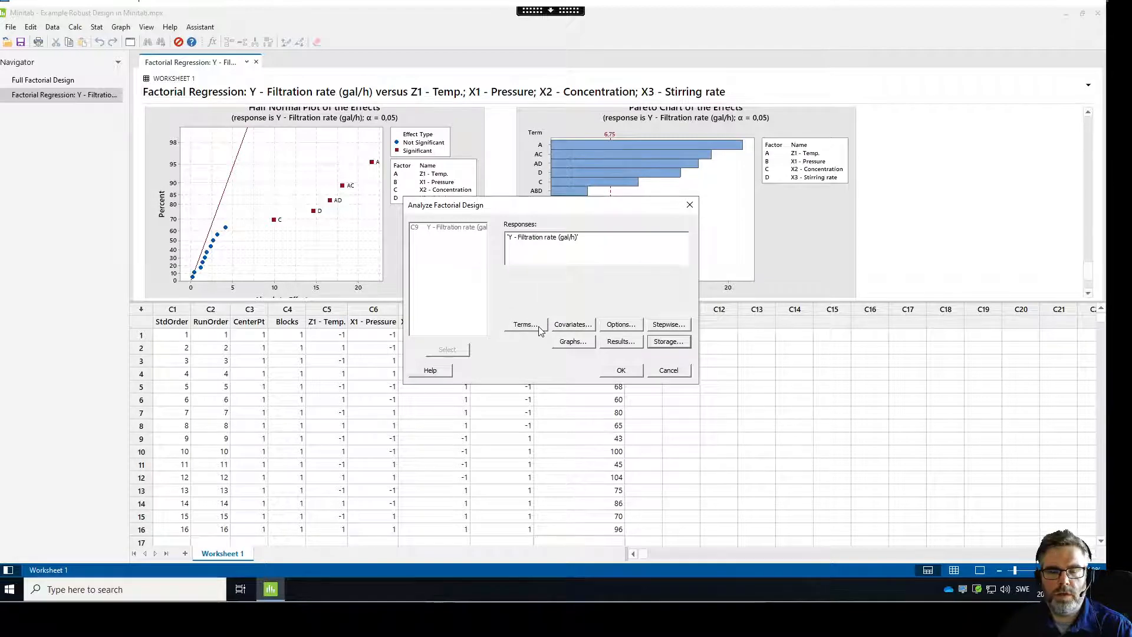
Check the reduced terms, keep two-sided 95 intervals with no transformation and no stepwise method, and run the analysis
left_click(539, 328)
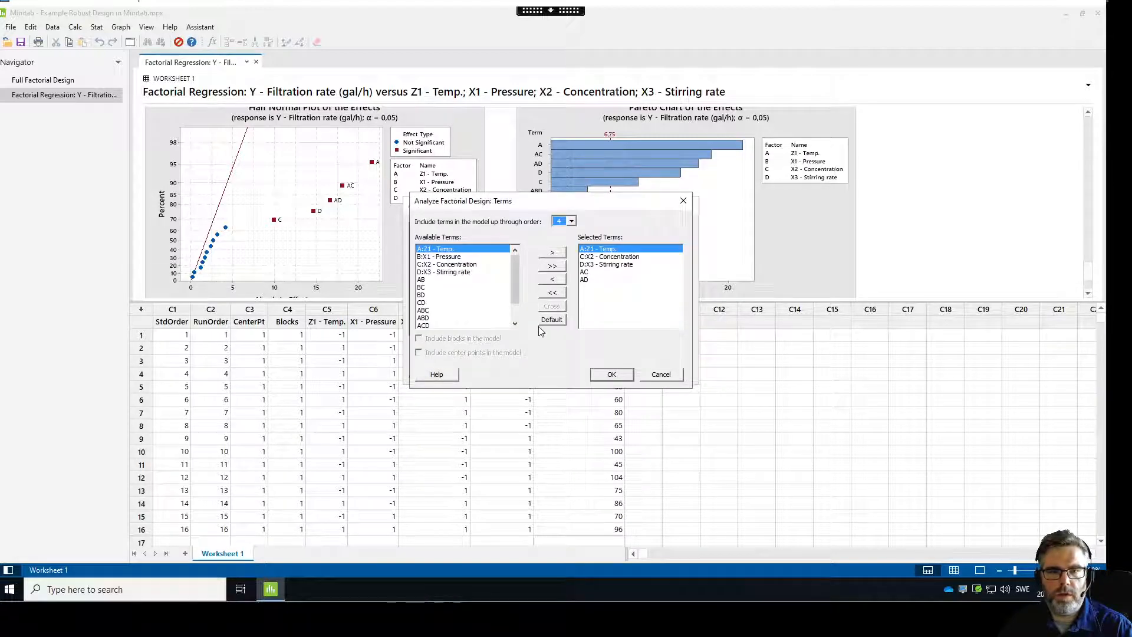
left_click(660, 376)
left_click(618, 326)
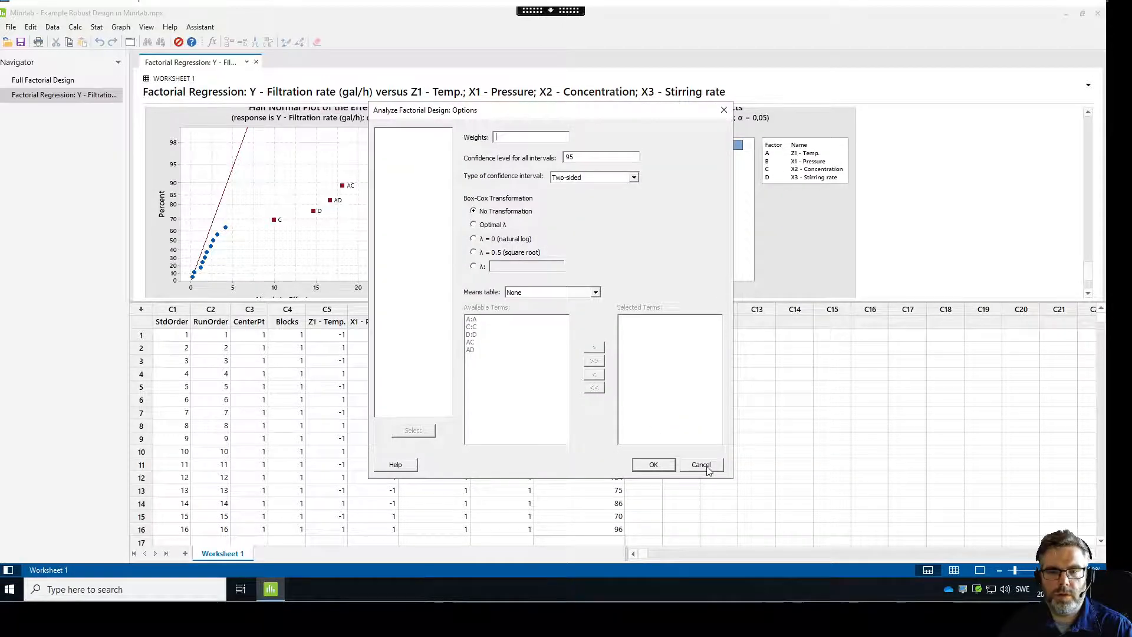
left_click(658, 464)
left_click(678, 325)
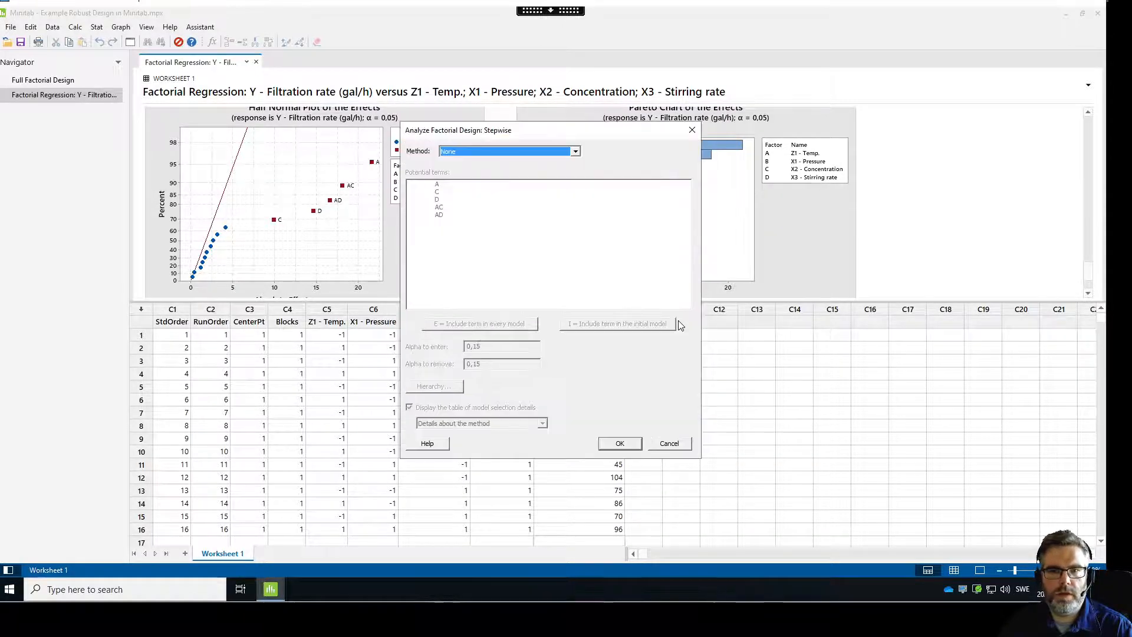
left_click(668, 443)
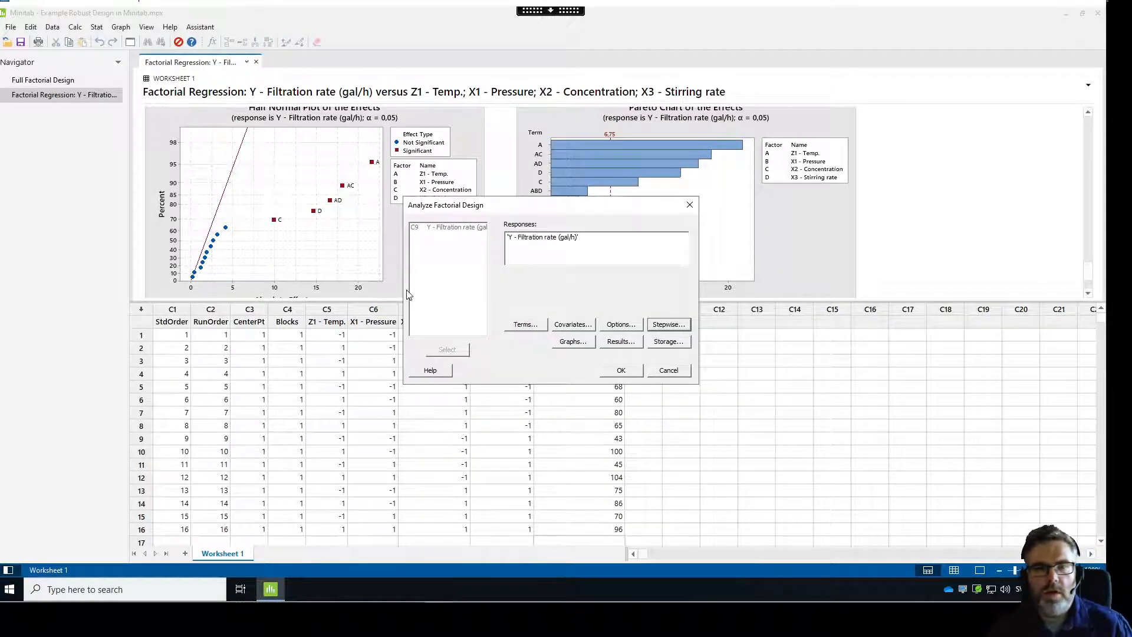
left_click(622, 370)
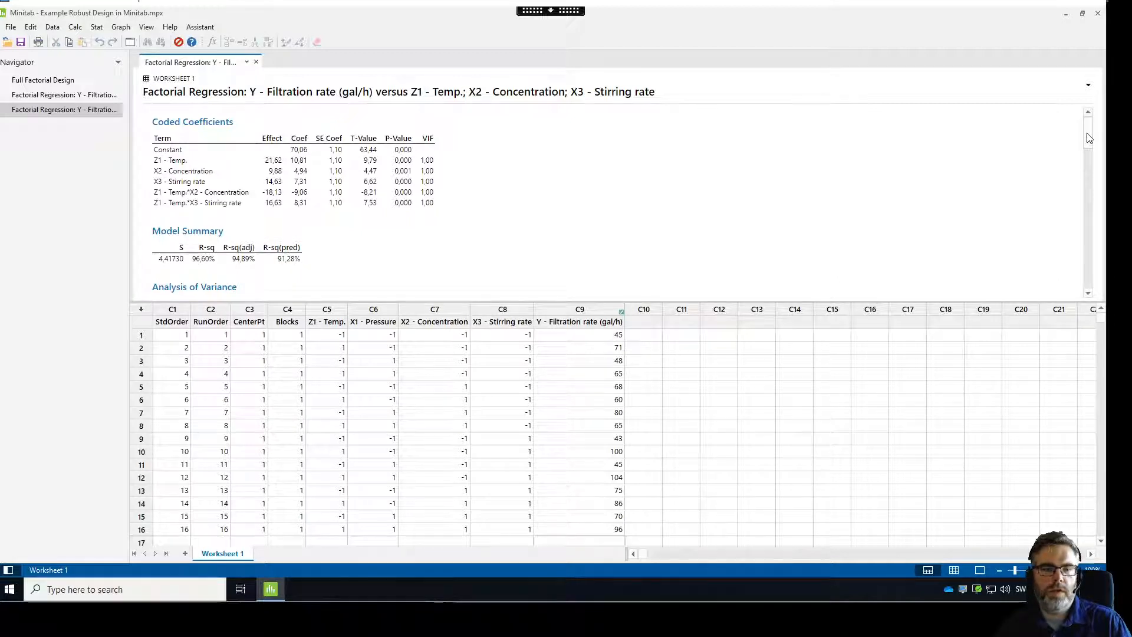
Examine the reduced model's coefficients, model summary, analysis of variance, uncoded regression equation, and effects and residual plots
left_click_drag(1091, 135, 1104, 161)
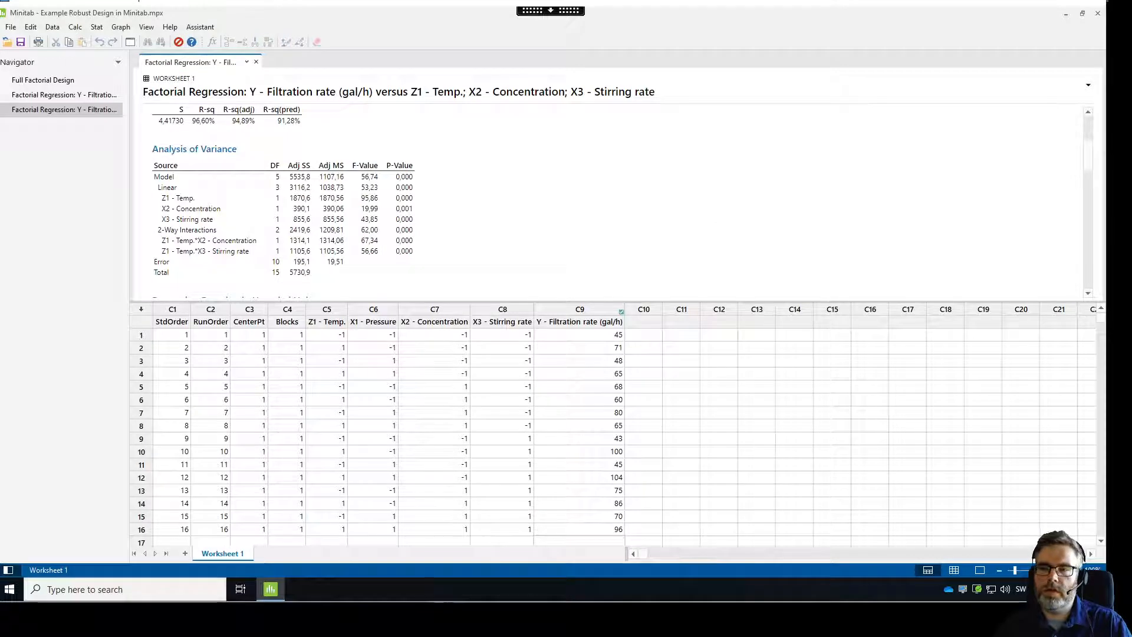
left_click(1087, 292)
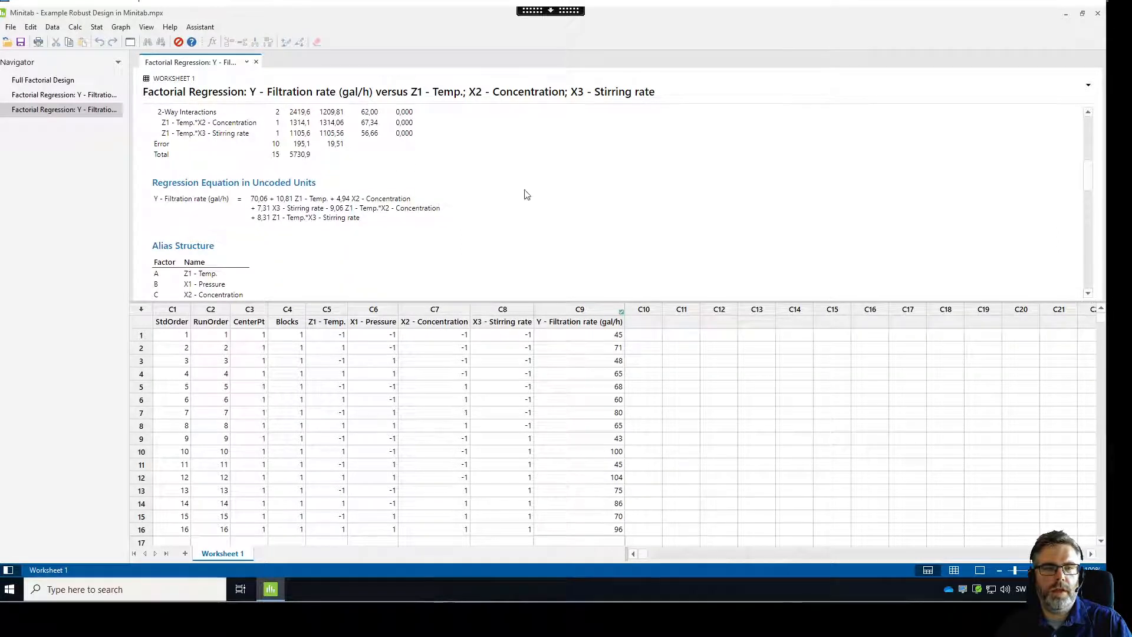
left_click(157, 201)
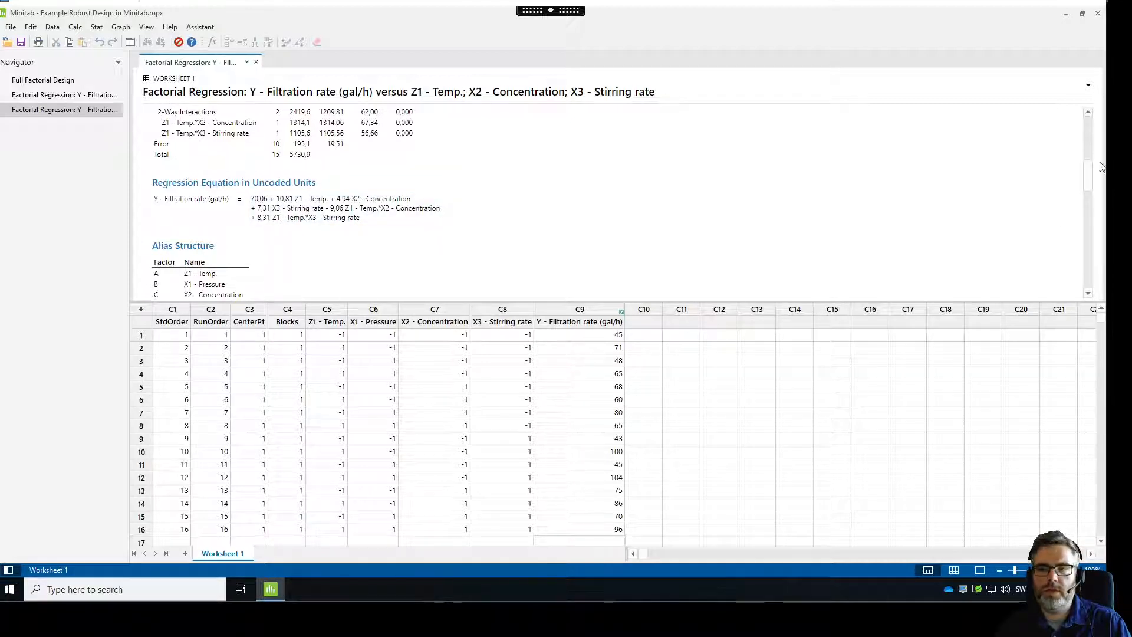
left_click_drag(1089, 171, 1106, 267)
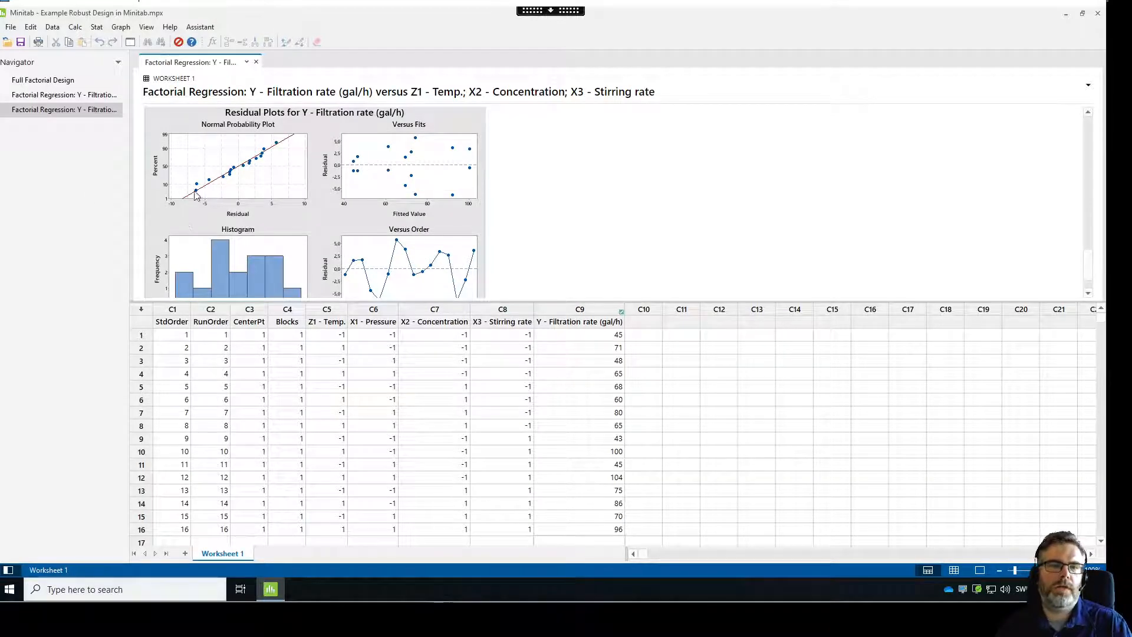
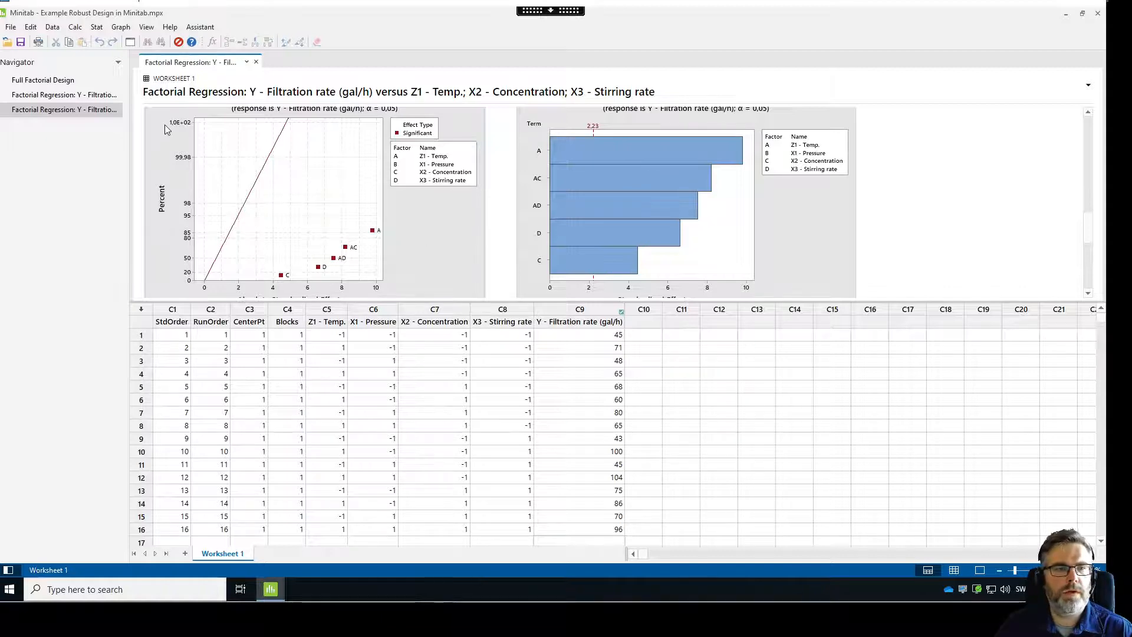
Start factorial plots for the filtration rate and exclude X3 - Stirring rate and X1 - Pressure, leaving Z1 - Temp. and X2 - Concentration selected
left_click(98, 28)
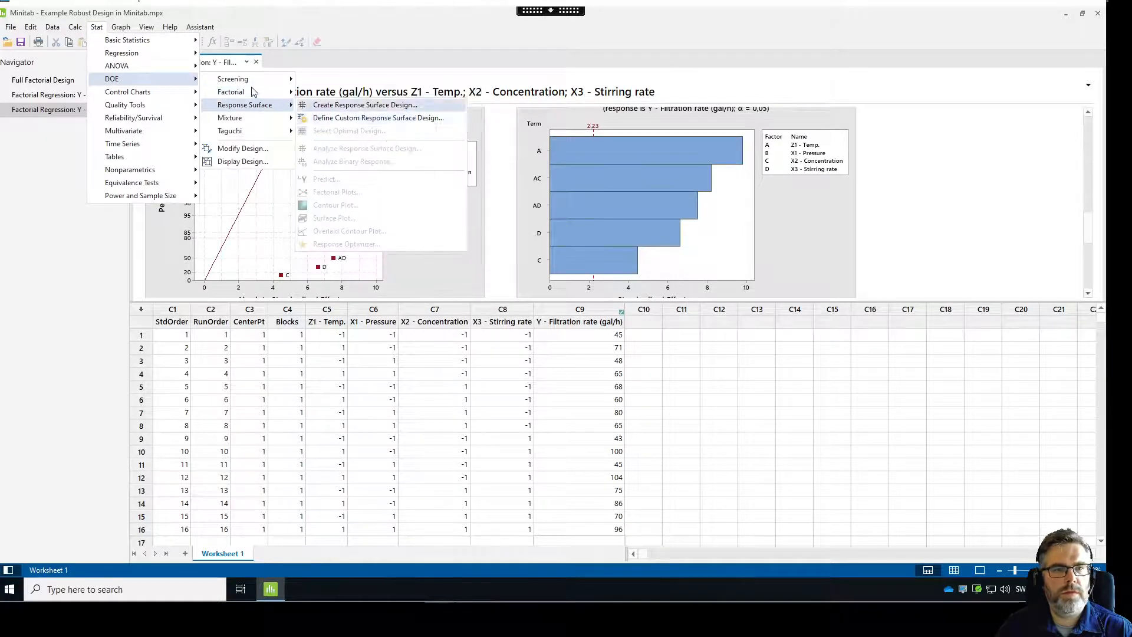
mouse_move(259, 94)
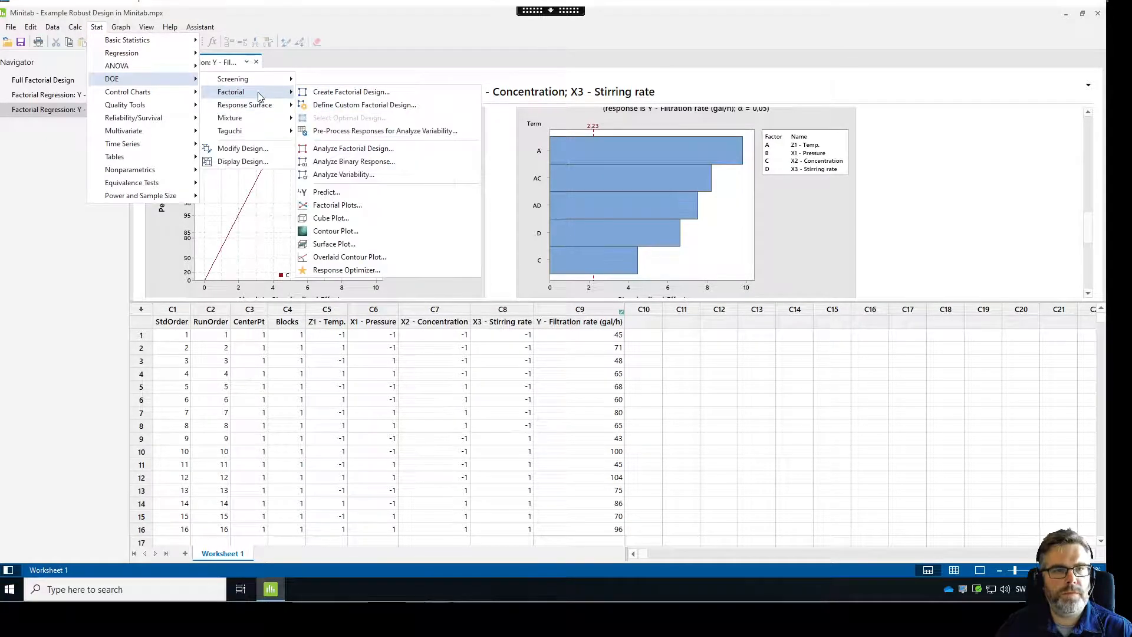
left_click(340, 208)
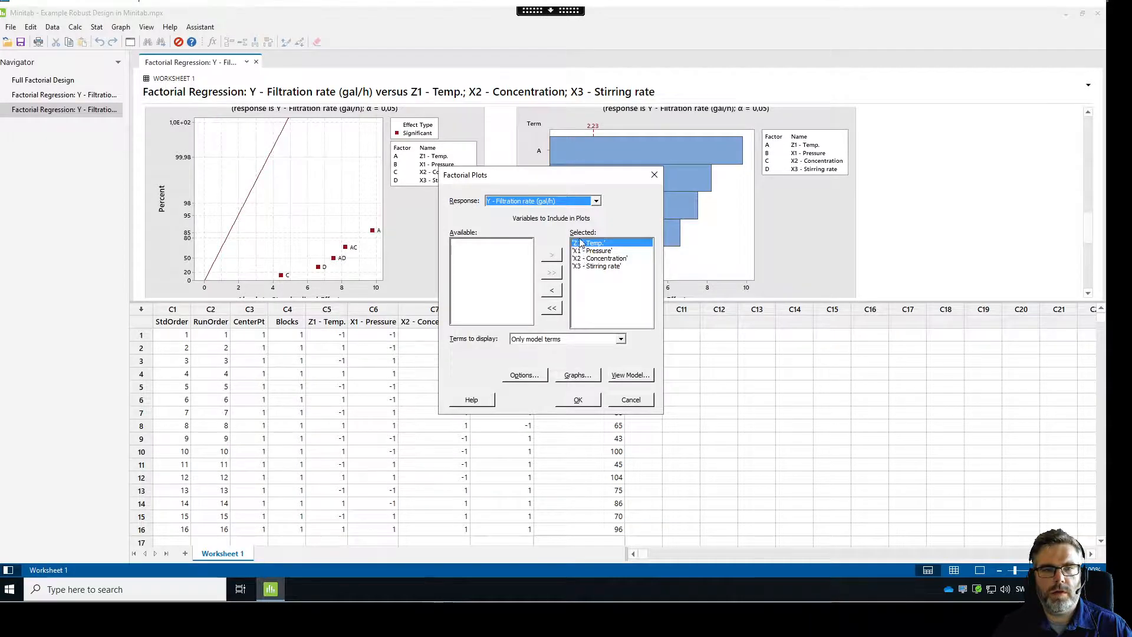
left_click_drag(551, 177, 622, 177)
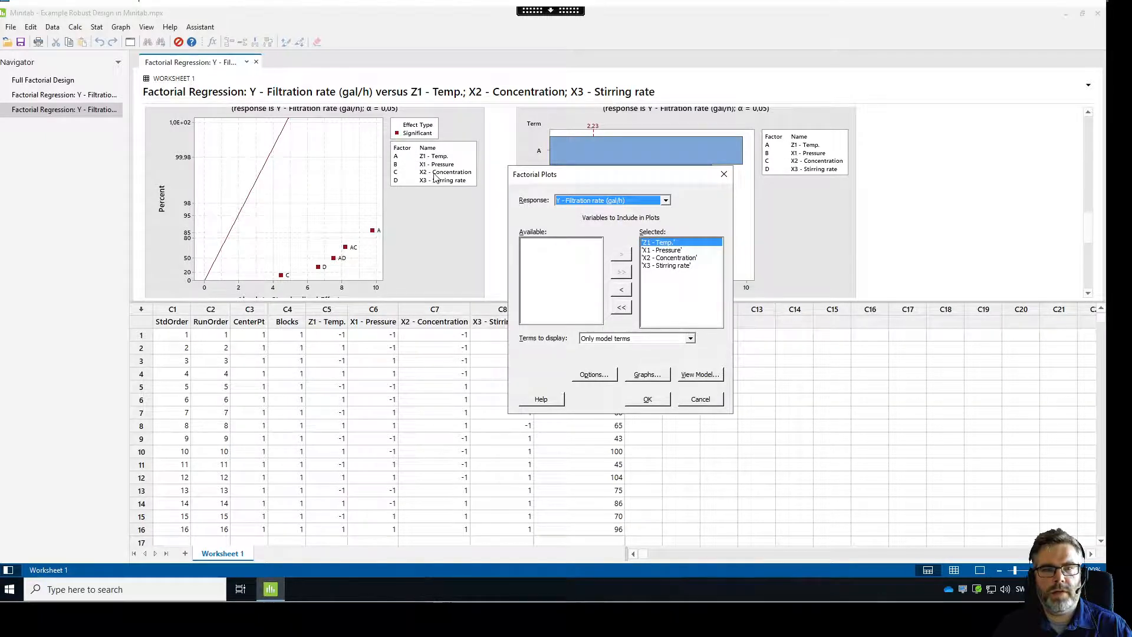
double_click(651, 266)
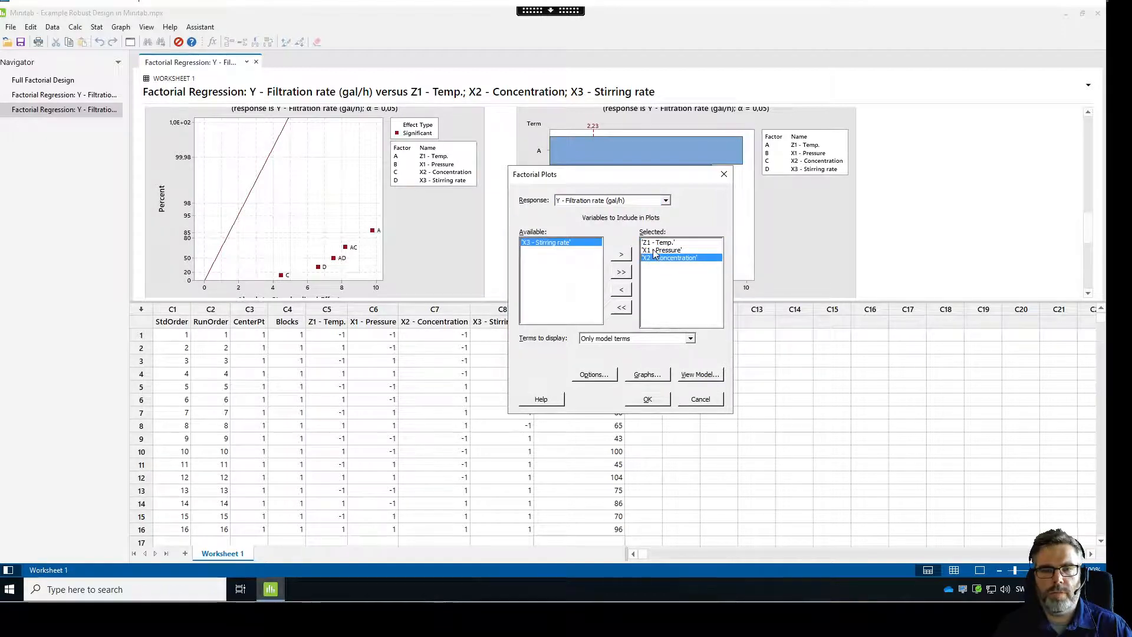
double_click(654, 251)
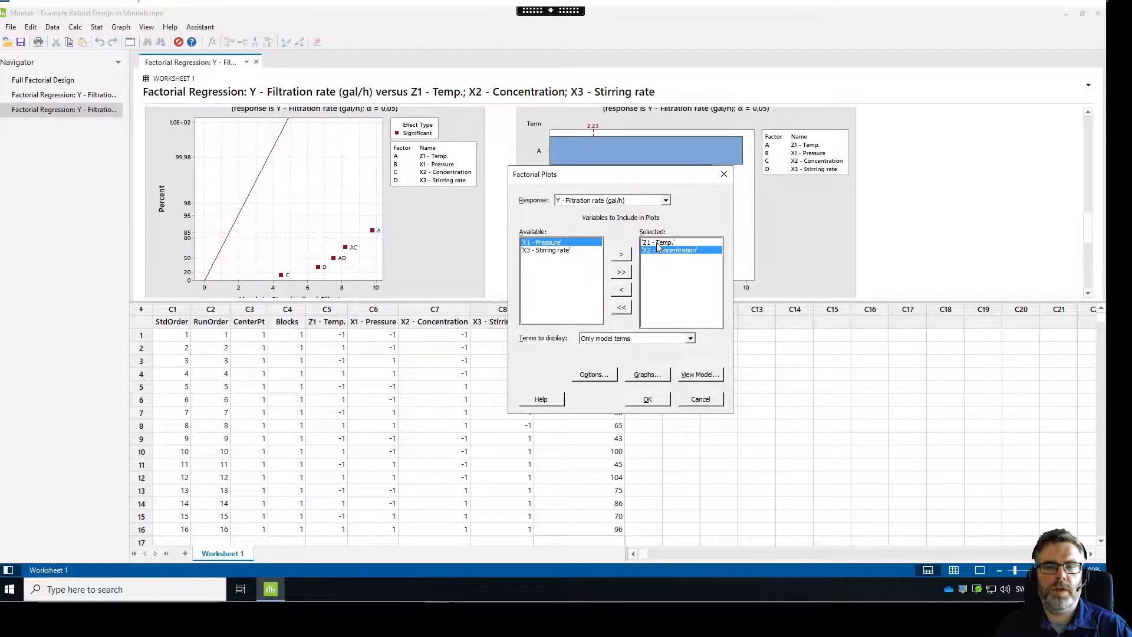
Keep only model terms displayed, leave the plot title empty, and keep the main effects plot and lower left interaction matrix
left_click(614, 341)
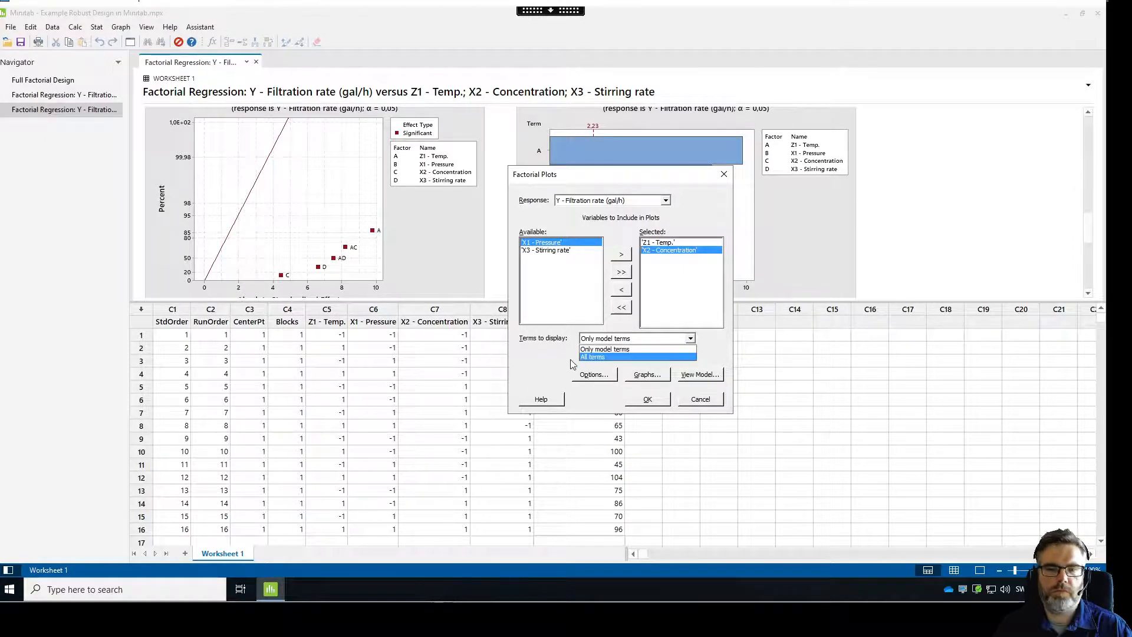
left_click(518, 379)
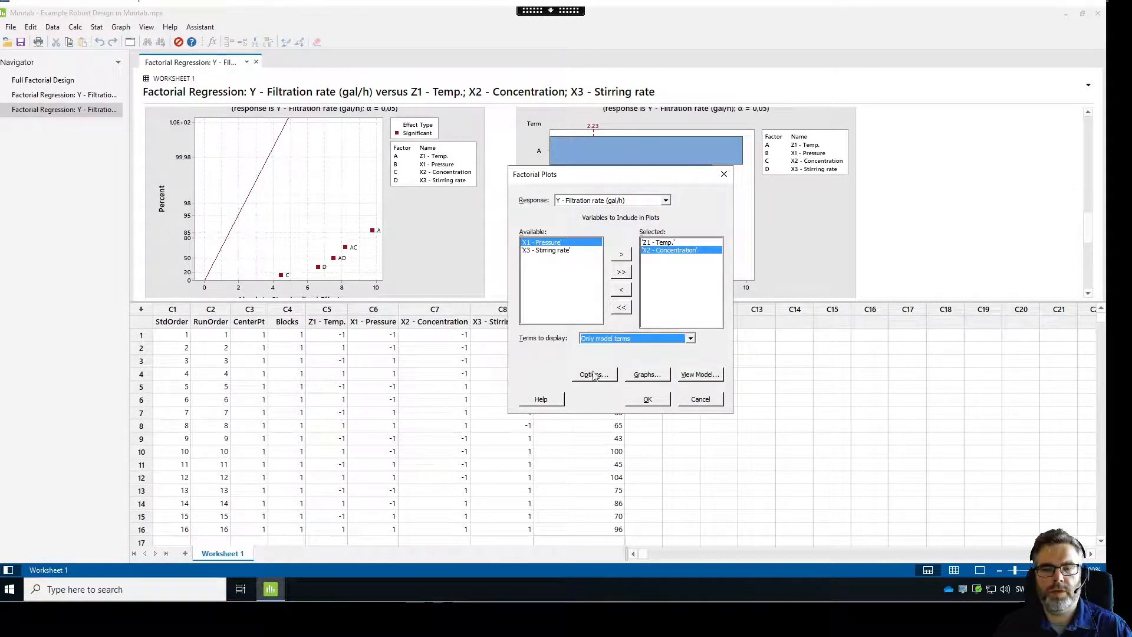
left_click(593, 374)
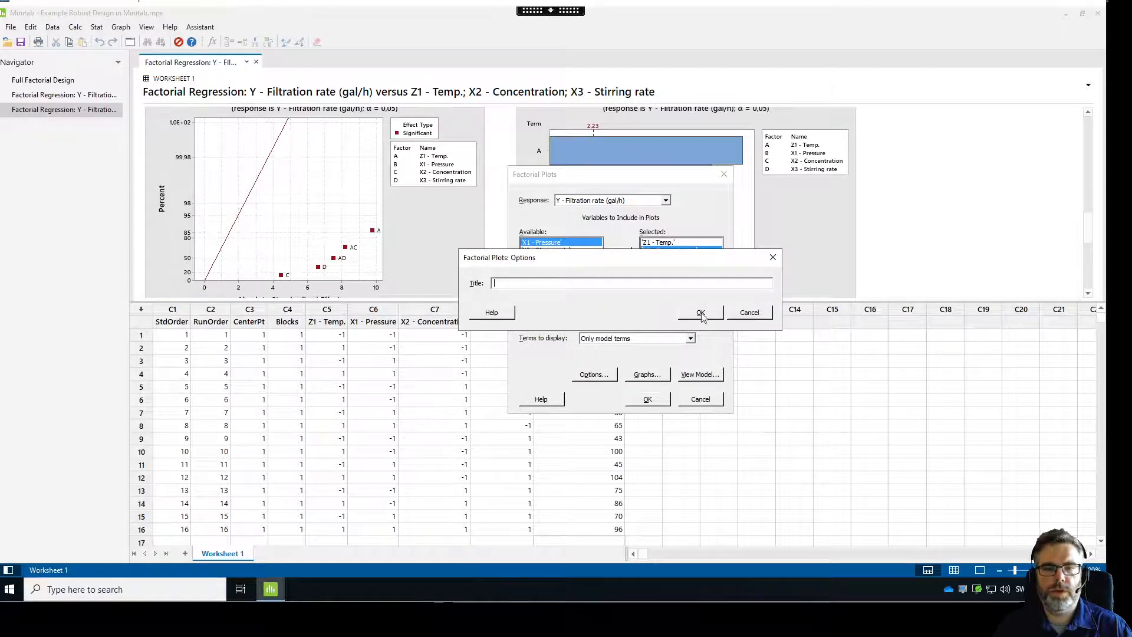
left_click(749, 314)
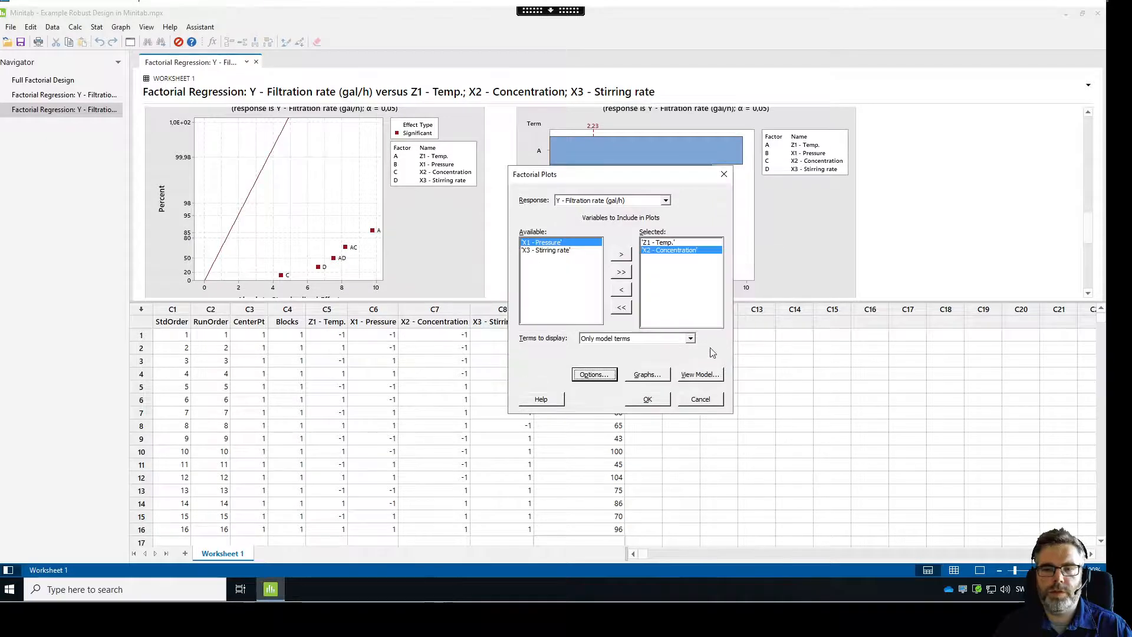
left_click(665, 377)
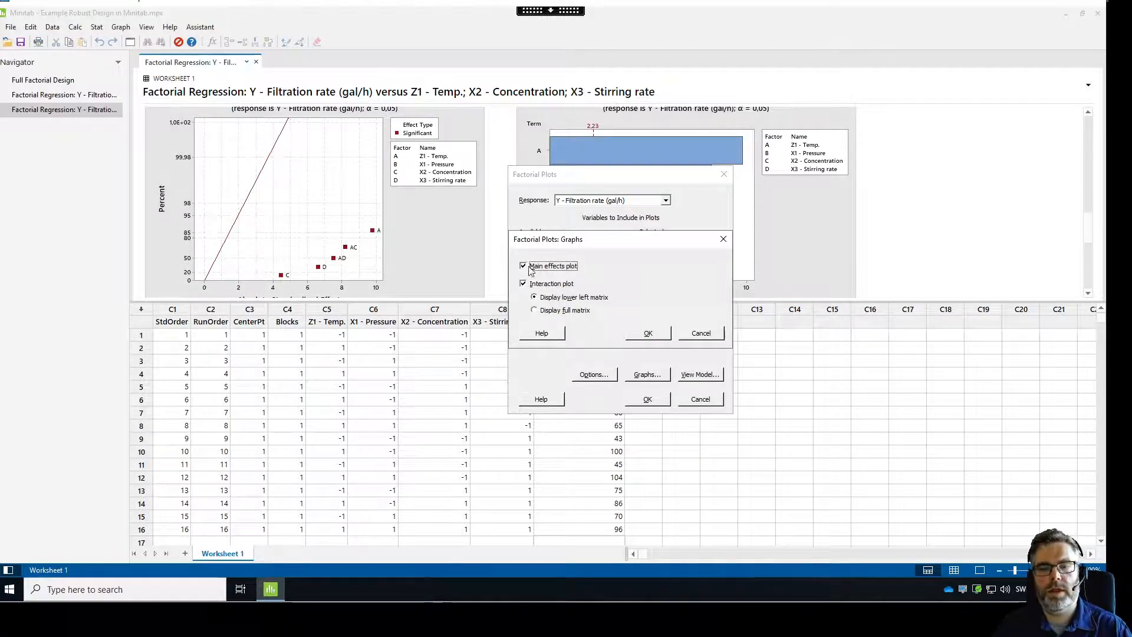
left_click(649, 334)
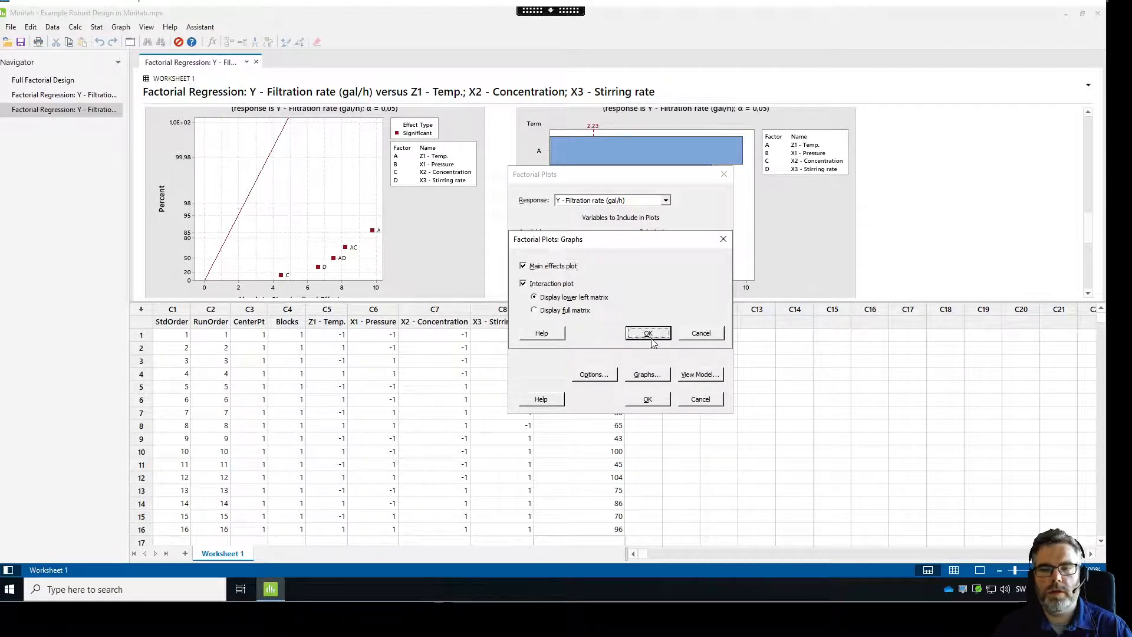
Check the terms in the stored model, generate the temperature and concentration plots, and enlarge the output area to show them fully
left_click(689, 378)
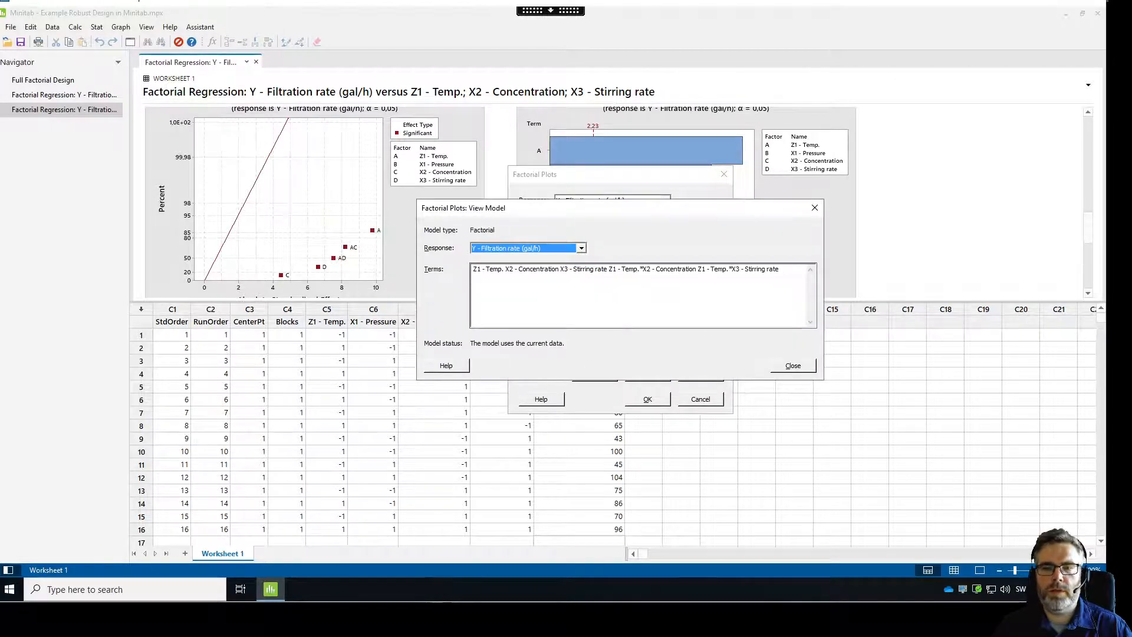
left_click_drag(780, 269, 472, 268)
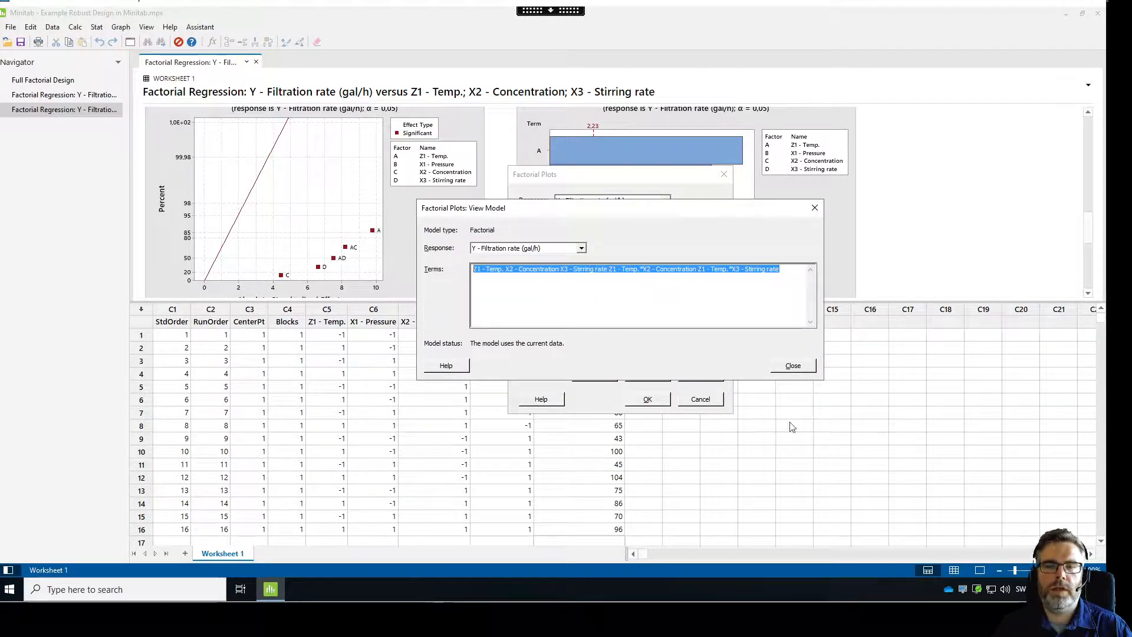
left_click(794, 369)
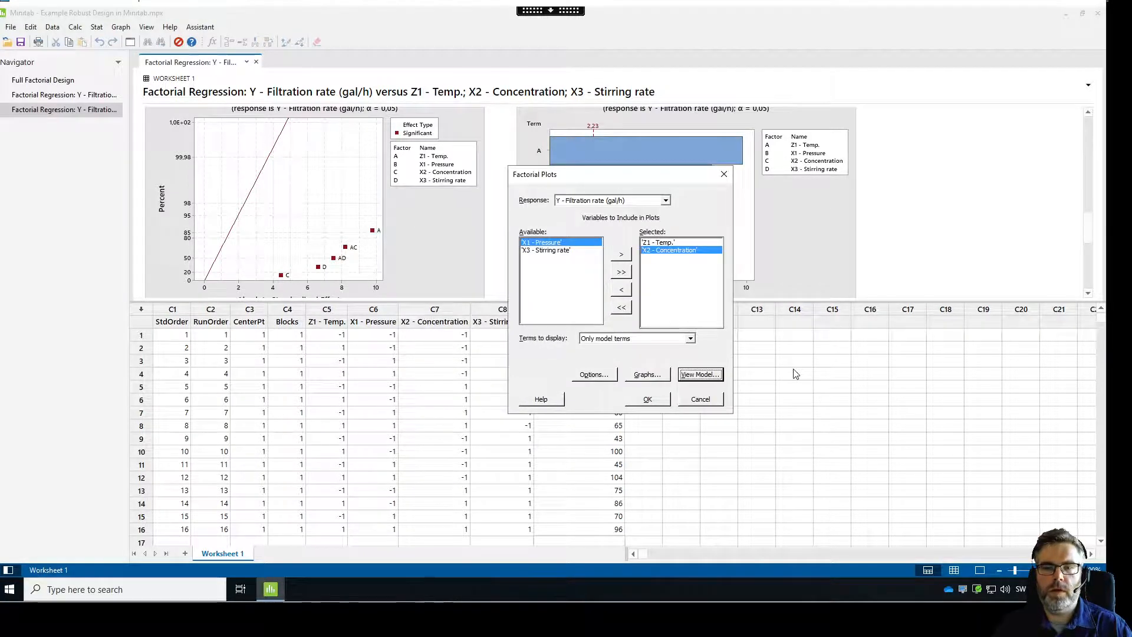
left_click(651, 402)
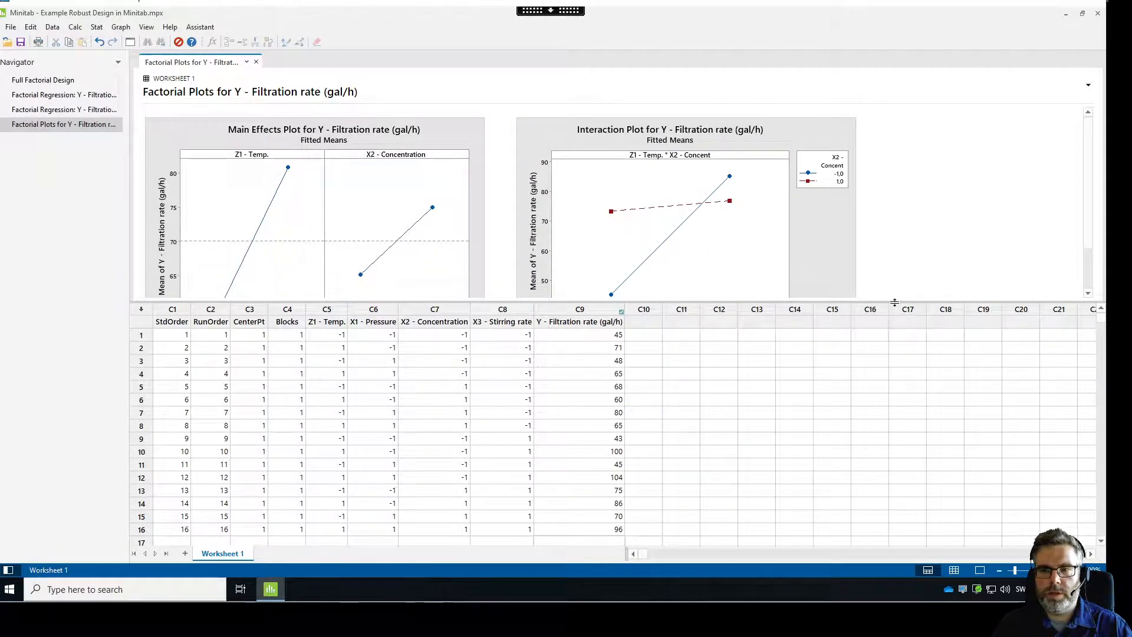
left_click_drag(894, 301, 885, 430)
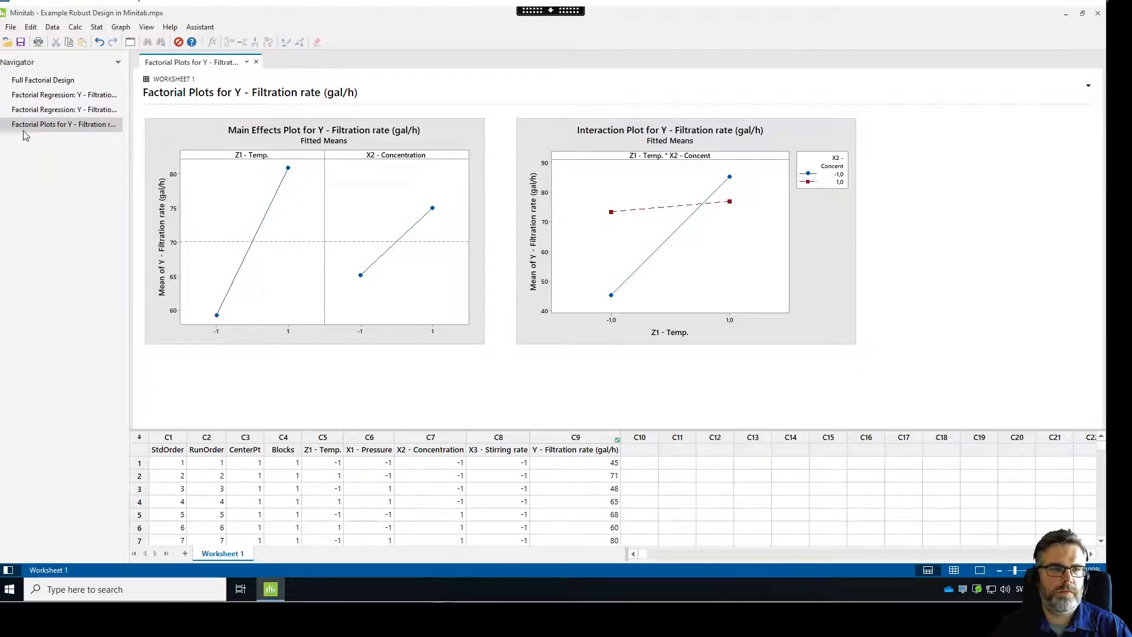
Create factorial plots for Z1 - Temp. and X3 - Stirring rate in place of X2 - Concentration, and switch to the presentation slides
left_click(97, 29)
mouse_move(142, 83)
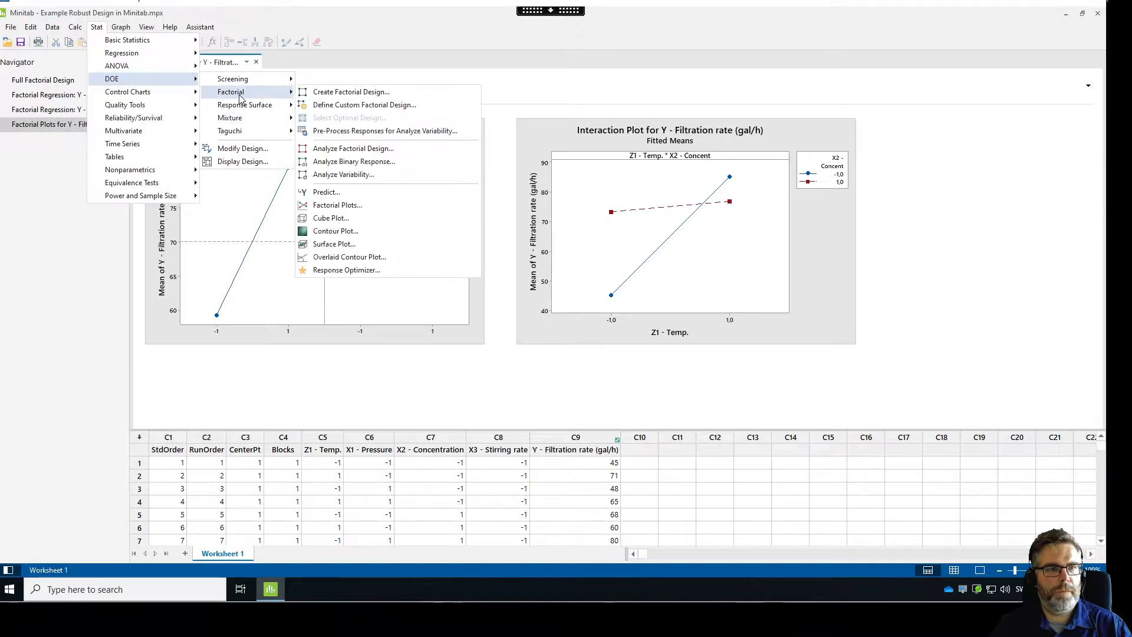
mouse_move(267, 94)
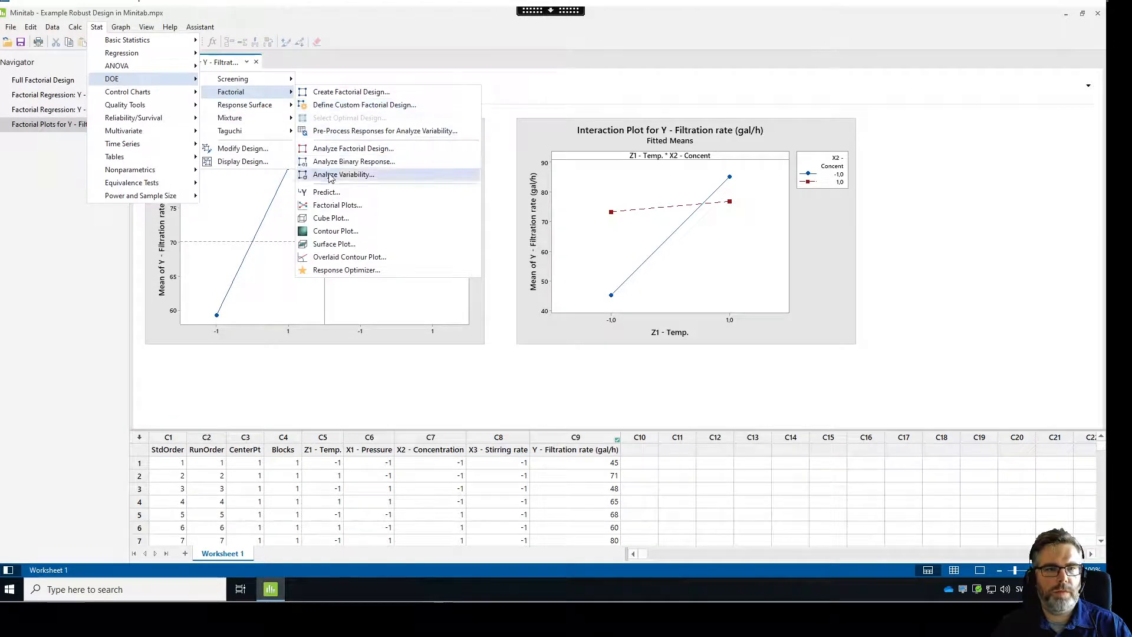
left_click(334, 205)
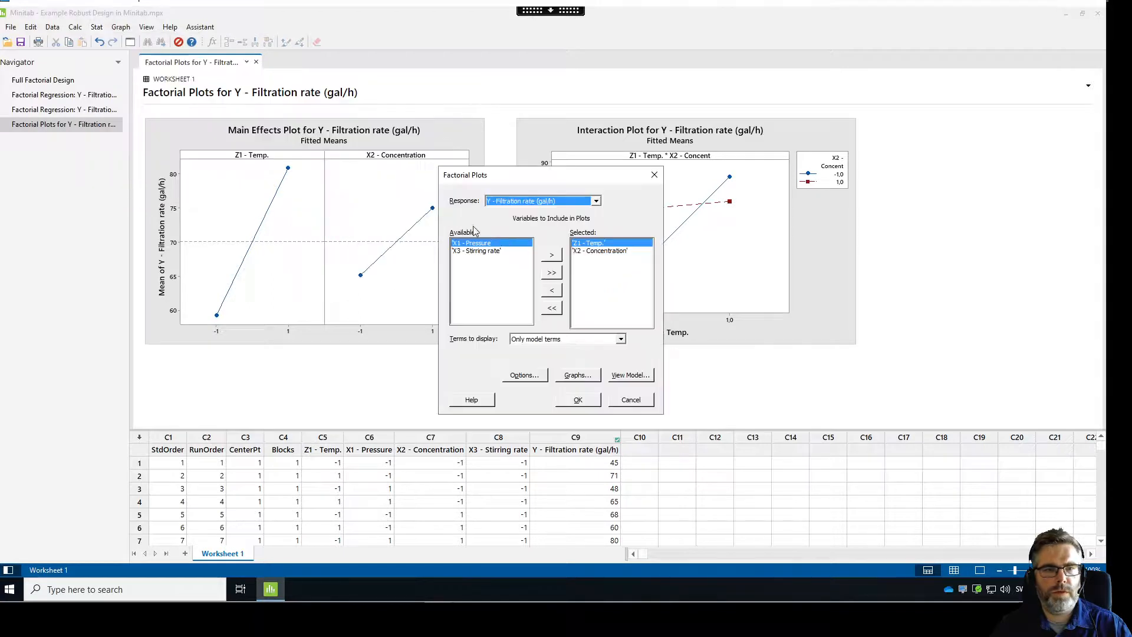
double_click(587, 252)
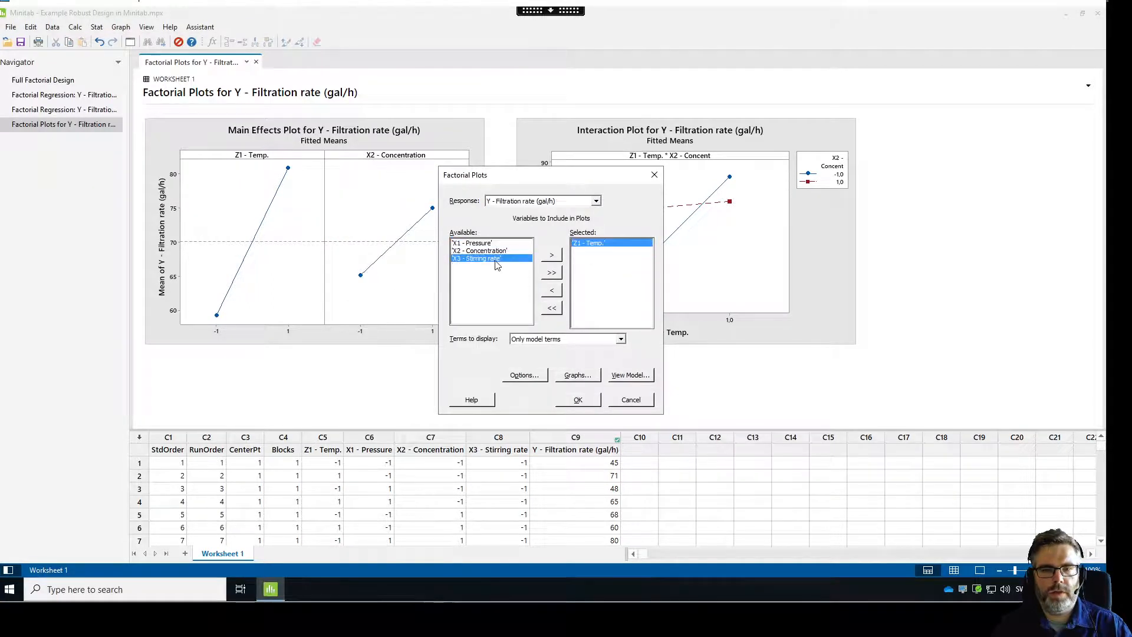
double_click(494, 259)
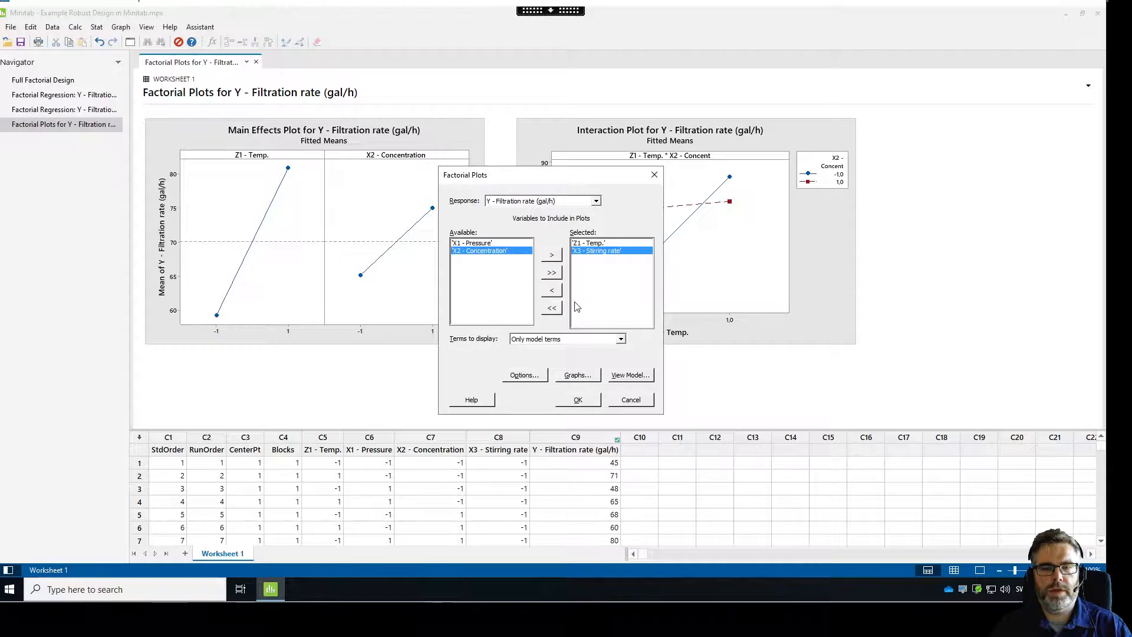
left_click(578, 401)
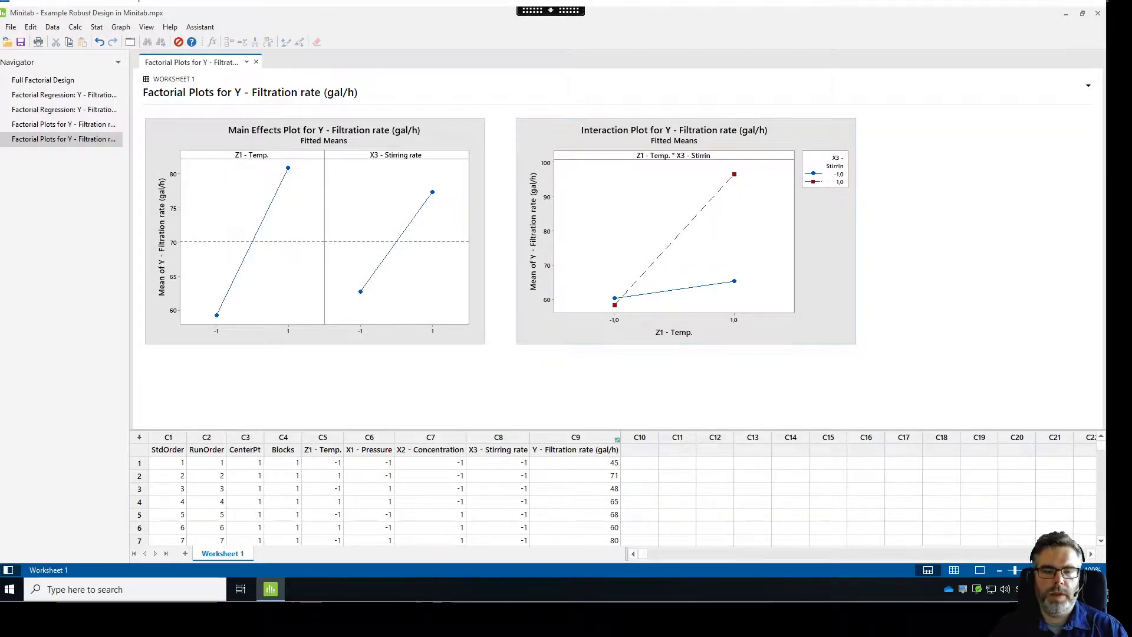
key("alt+Tab")
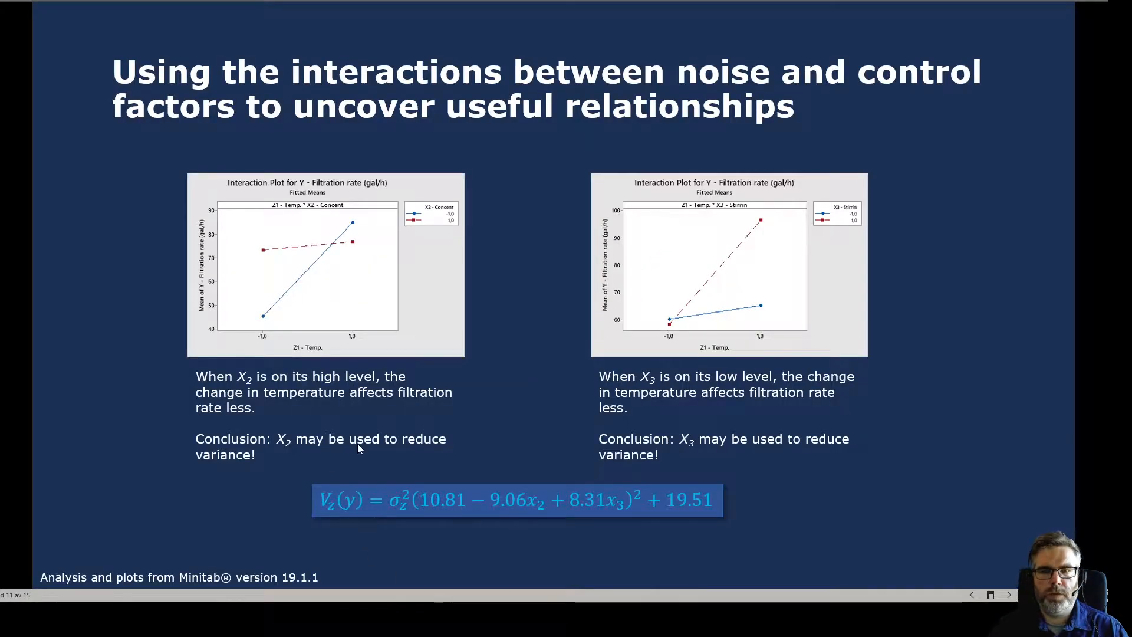